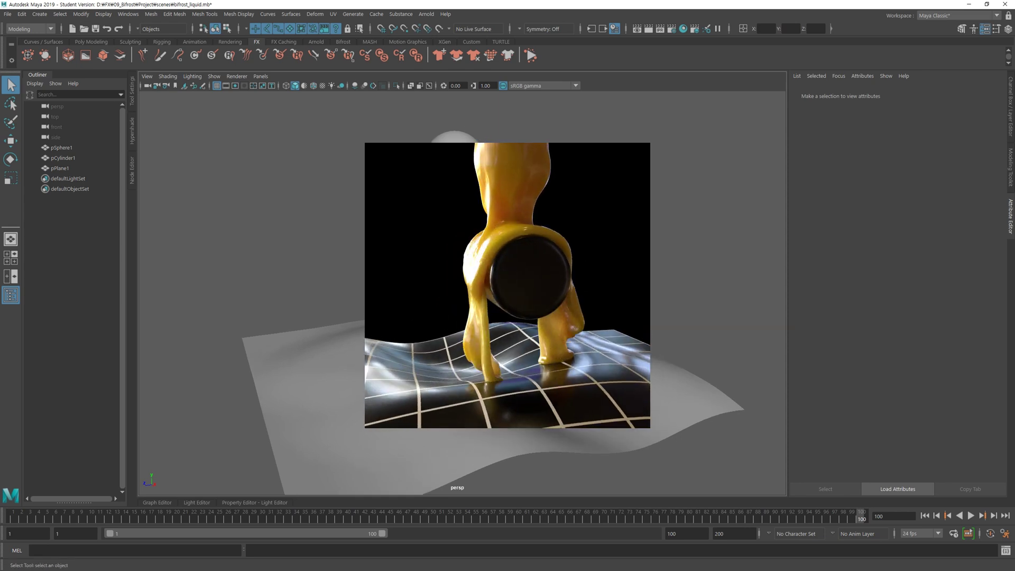
Switch to the FX menu set and create a Bifrost liquid from the sphere above the cylinder
{"action": "left_click", "coordinate": [455, 154]}
{"action": "left_click_drag", "start_coordinate": [399, 179], "coordinate": [322, 195], "text": "alt"}
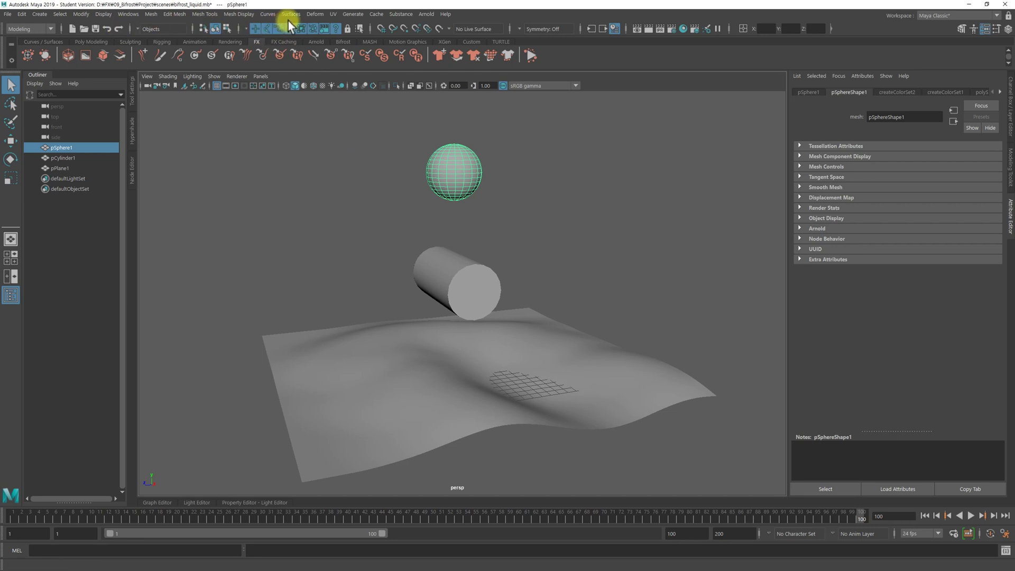
{"action": "left_click", "coordinate": [27, 29]}
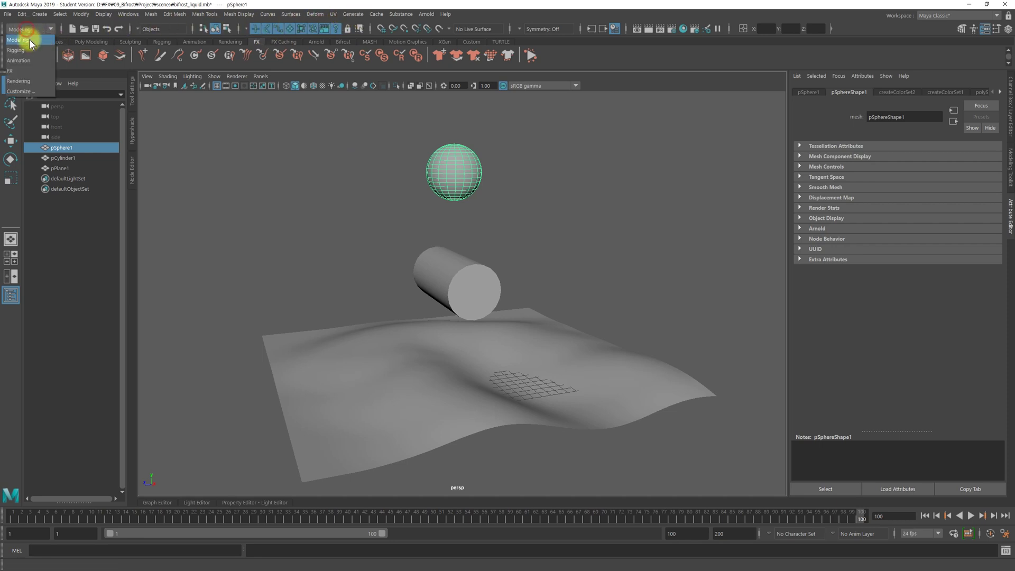
{"action": "left_click", "coordinate": [34, 71]}
{"action": "left_click", "coordinate": [358, 13]}
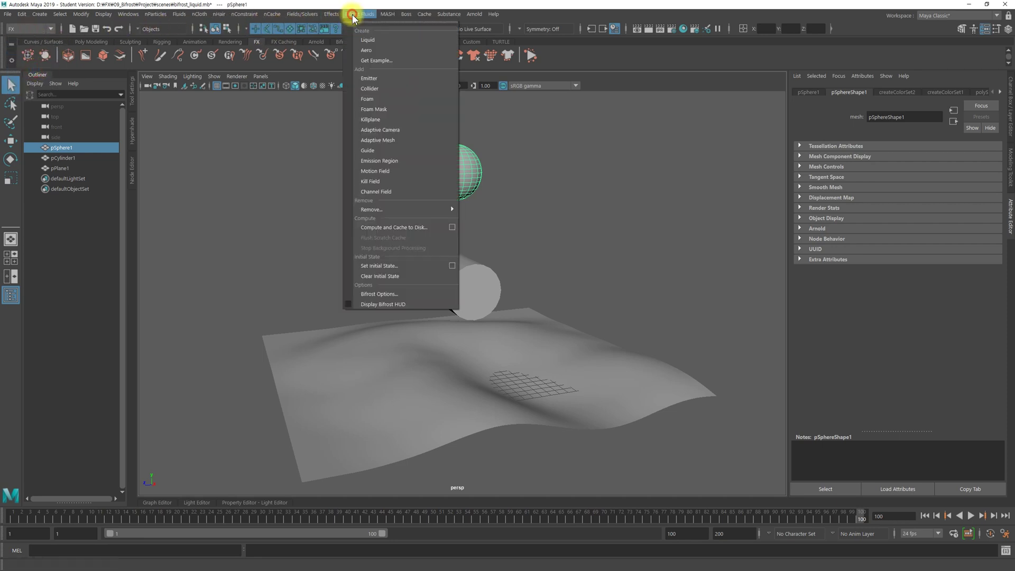
{"action": "left_click", "coordinate": [402, 40]}
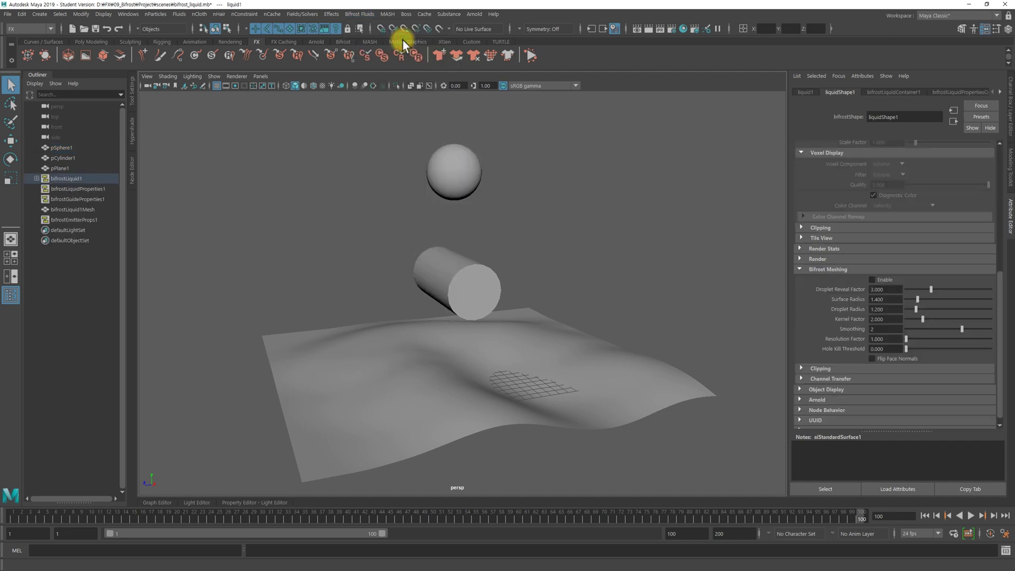
Select the liquid1 object under bifrostLiquid1, play the simulation to about frame 28, and inspect the falling particles
{"action": "left_click", "coordinate": [35, 178]}
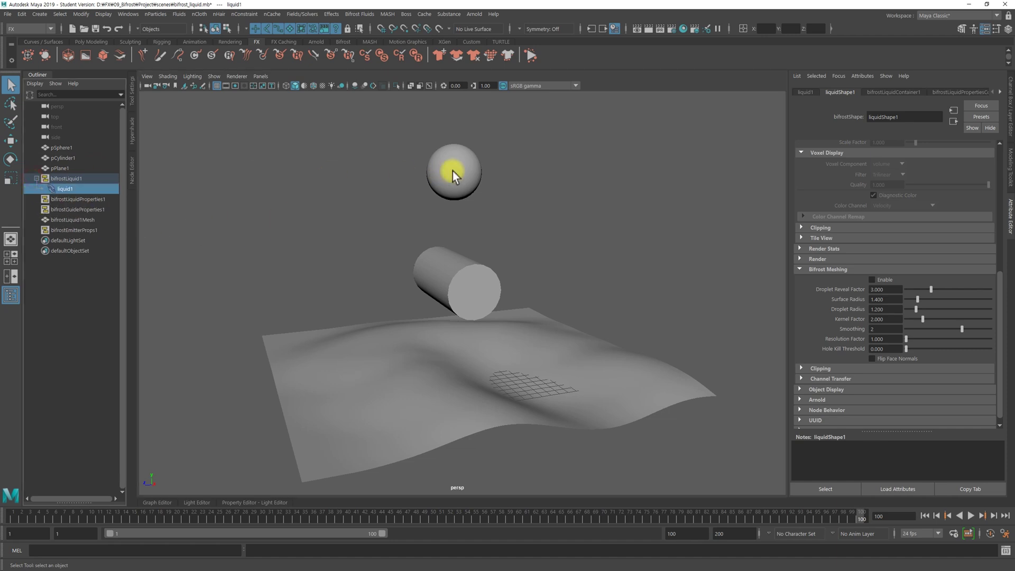
{"action": "left_click", "coordinate": [971, 516]}
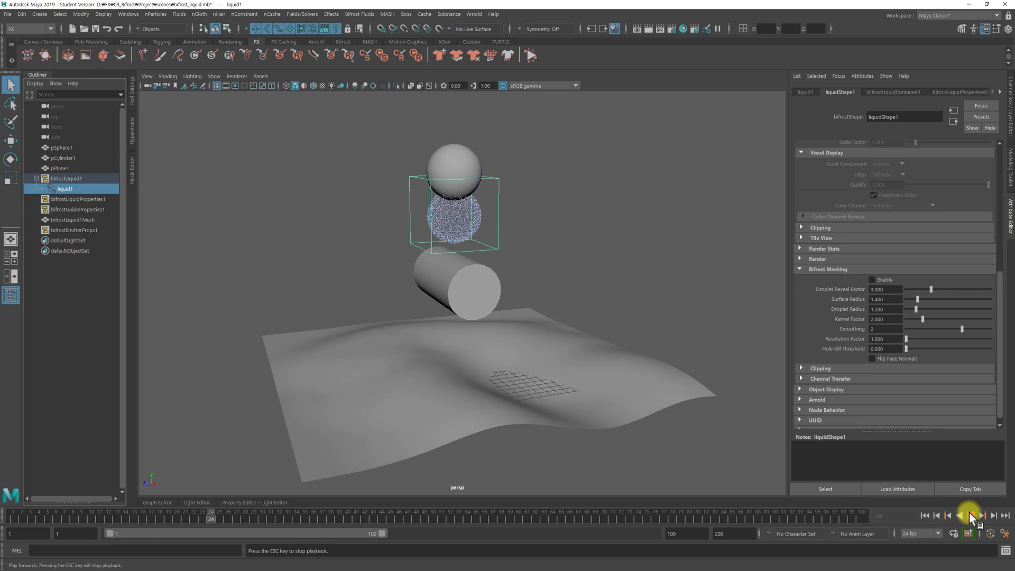
{"action": "left_click", "coordinate": [971, 516]}
{"action": "left_click_drag", "start_coordinate": [530, 238], "coordinate": [499, 267], "text": "alt"}
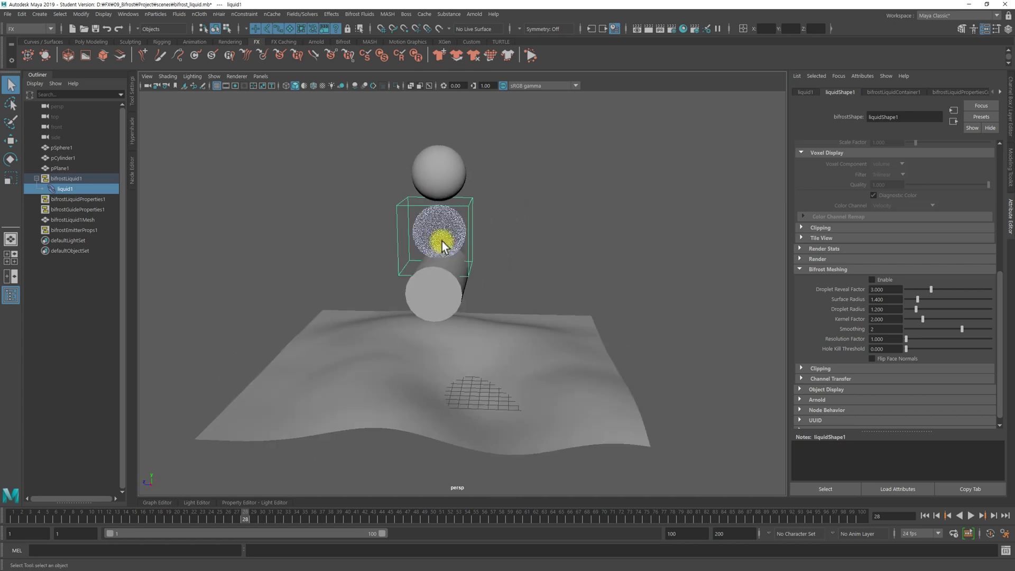
{"action": "left_click_drag", "start_coordinate": [538, 222], "coordinate": [551, 215], "text": "alt"}
{"action": "right_click_drag", "start_coordinate": [548, 217], "coordinate": [599, 228], "text": "alt"}
{"action": "middle_click_drag", "start_coordinate": [589, 207], "coordinate": [589, 226], "text": "alt"}
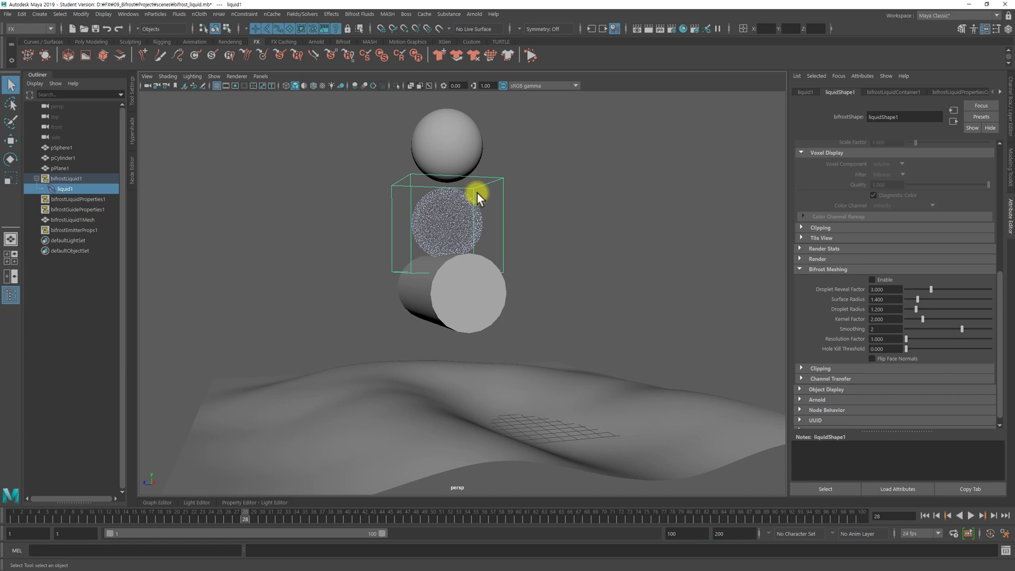
Review the gravity settings in bifrostLiquidProperties1 and replay the simulation from the first frame to about frame 13
{"action": "left_click", "coordinate": [85, 200]}
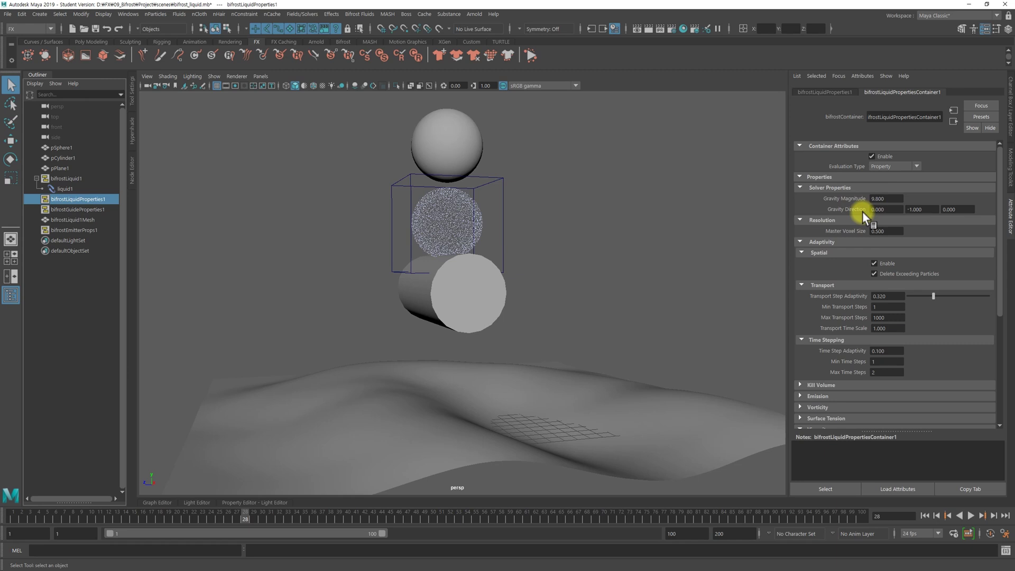
{"action": "mouse_move", "coordinate": [862, 211]}
{"action": "left_click_drag", "start_coordinate": [569, 278], "coordinate": [587, 267], "text": "alt"}
{"action": "left_click", "coordinate": [593, 266]}
{"action": "left_click", "coordinate": [925, 516]}
{"action": "left_click", "coordinate": [971, 516]}
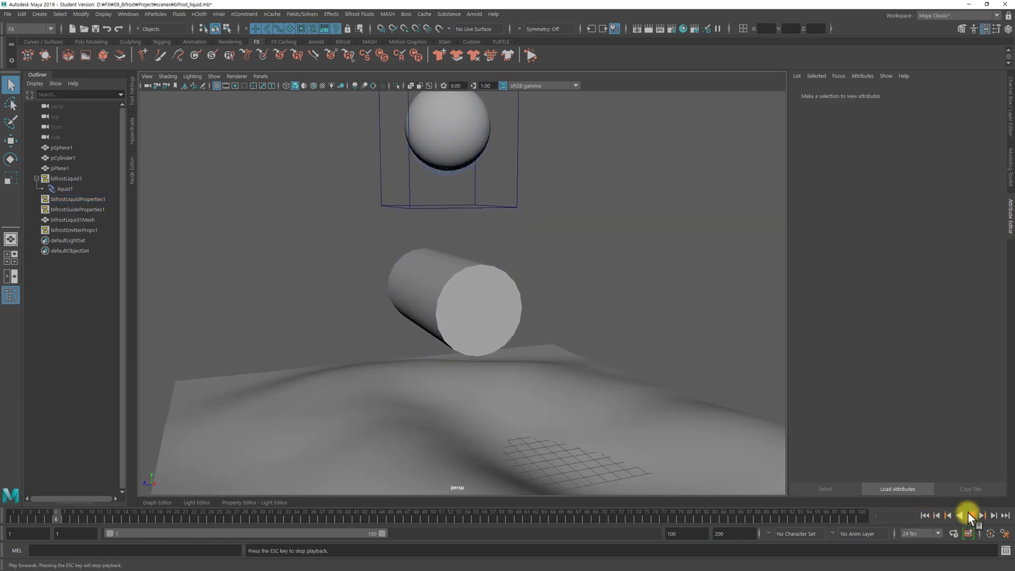
{"action": "left_click", "coordinate": [971, 515]}
Add the cylinder and the wavy ground plane as Bifrost colliders for liquid1
{"action": "left_click_drag", "start_coordinate": [701, 401], "coordinate": [472, 310], "text": "alt"}
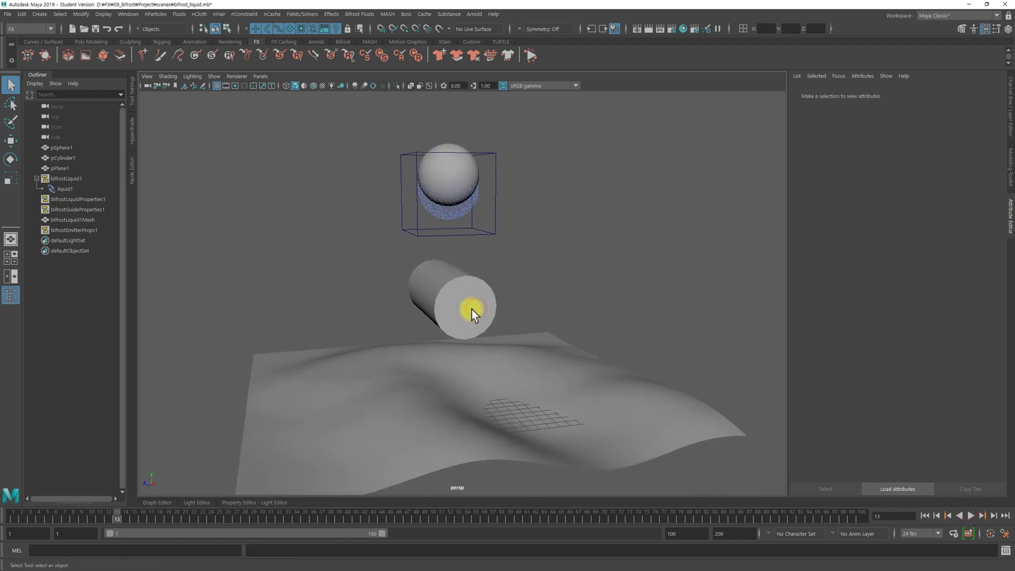
{"action": "left_click", "coordinate": [456, 307]}
{"action": "left_click", "coordinate": [522, 414]}
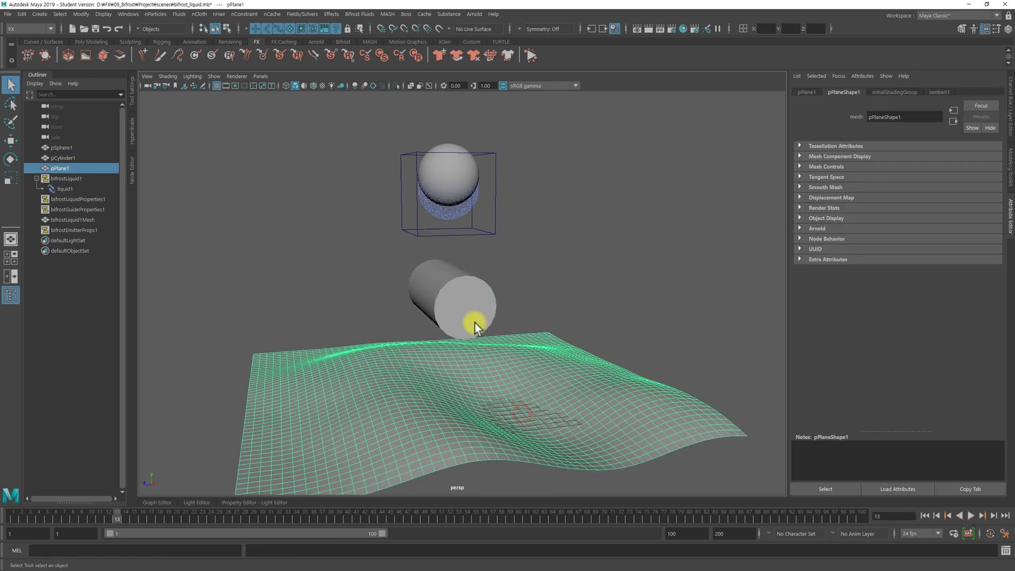
{"action": "left_click", "coordinate": [63, 189]}
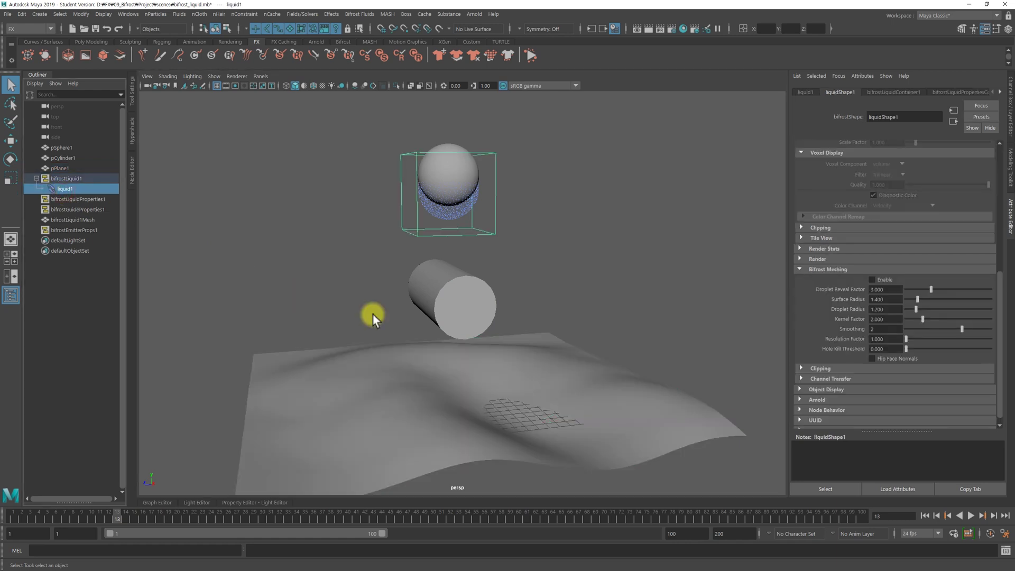
{"action": "left_click", "coordinate": [472, 302], "text": "shift"}
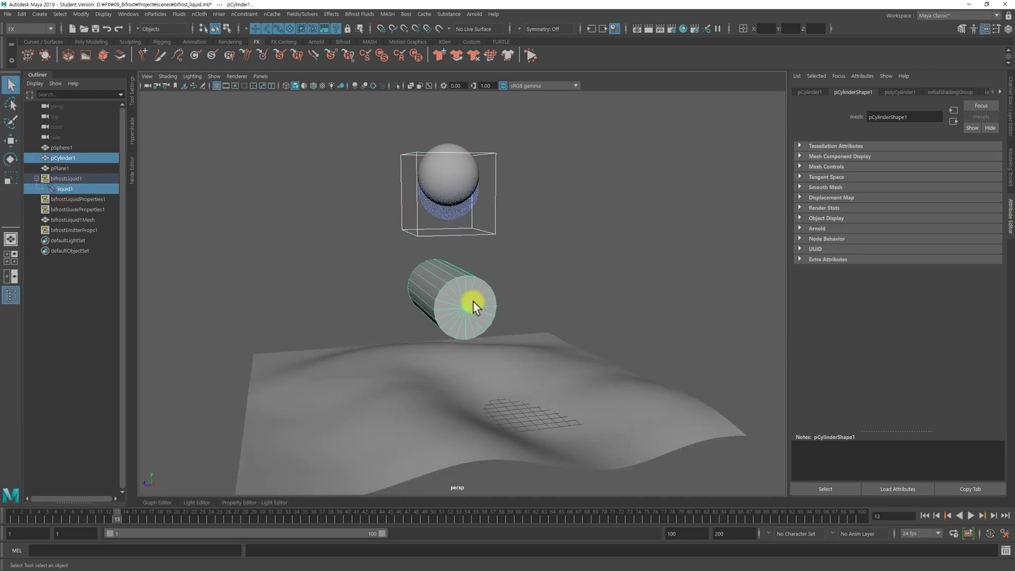
{"action": "left_click", "coordinate": [480, 381], "text": "shift"}
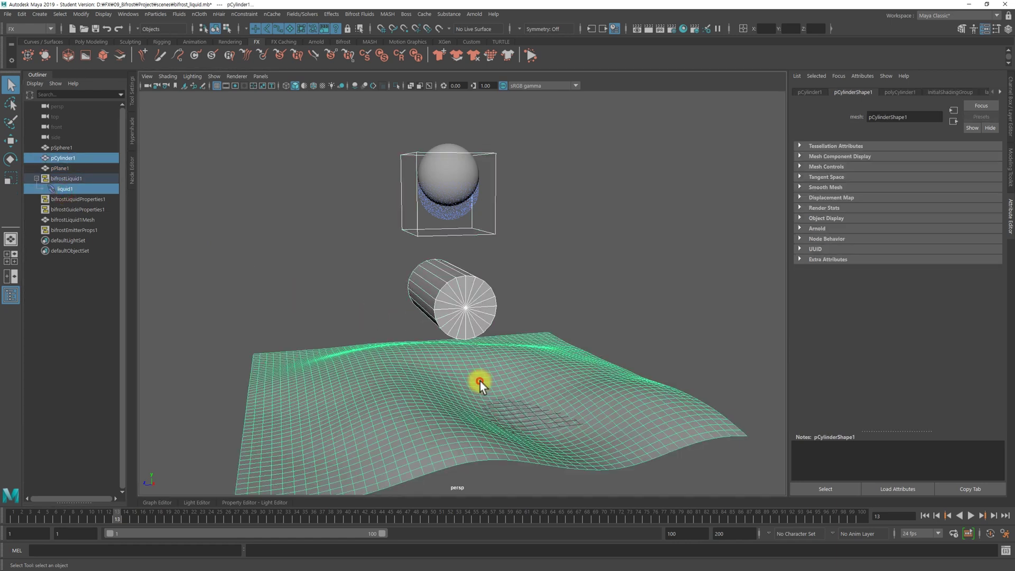
{"action": "left_click", "coordinate": [370, 14]}
{"action": "left_click", "coordinate": [384, 90]}
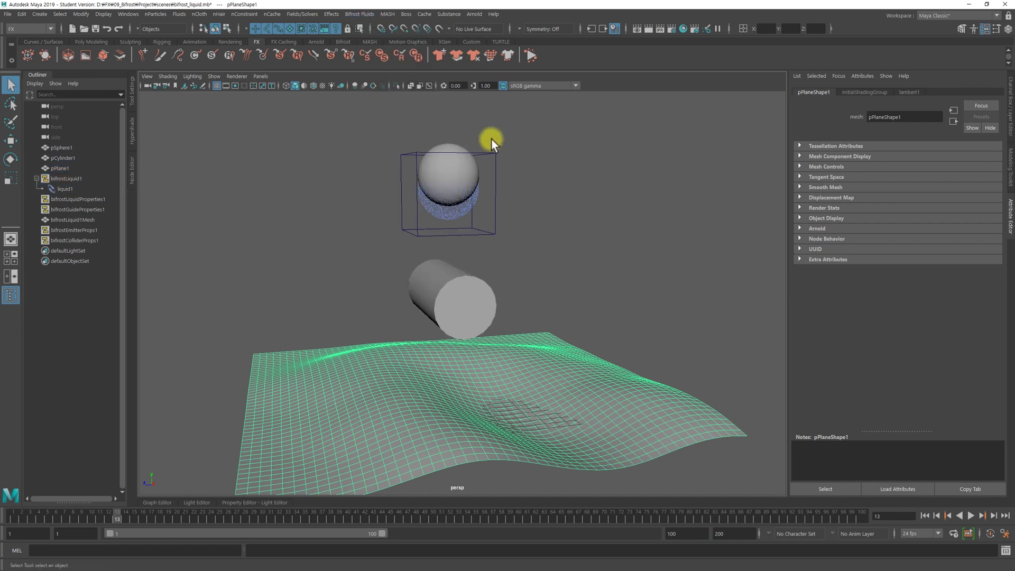
{"action": "left_click", "coordinate": [609, 258]}
Play the simulation from the first frame to about frame 76 and examine how the liquid collides with the cylinder and plane
{"action": "left_click", "coordinate": [924, 516]}
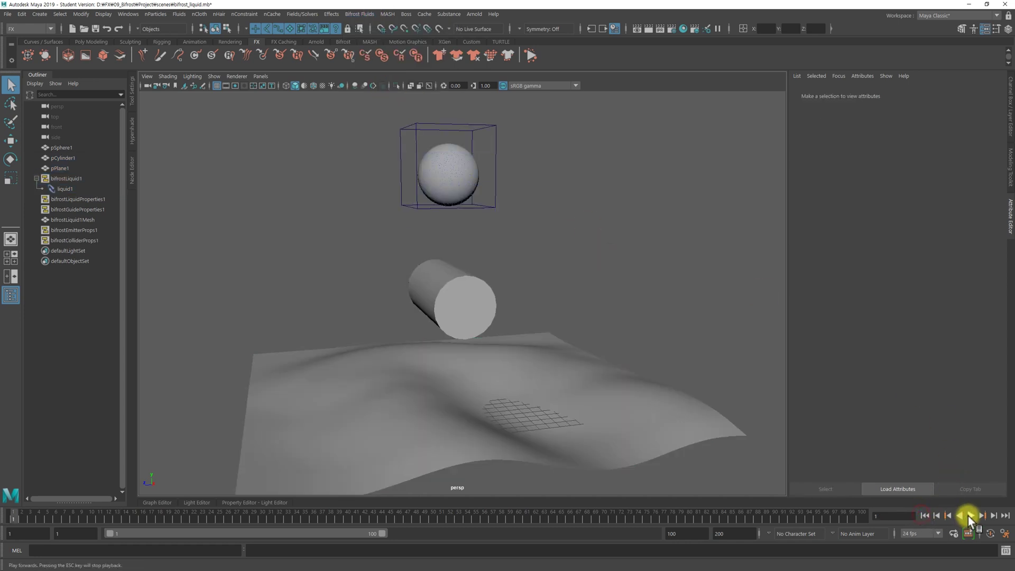
{"action": "left_click", "coordinate": [969, 515]}
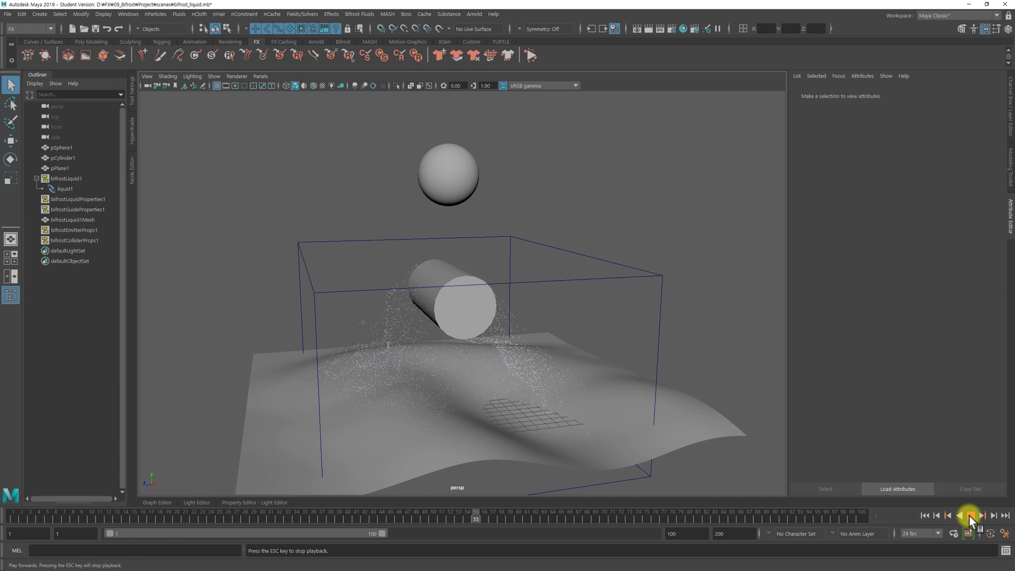
{"action": "left_click", "coordinate": [969, 515]}
{"action": "left_click_drag", "start_coordinate": [476, 328], "coordinate": [654, 335], "text": "alt"}
{"action": "right_click_drag", "start_coordinate": [654, 336], "coordinate": [534, 344], "text": "alt"}
{"action": "left_click", "coordinate": [971, 515]}
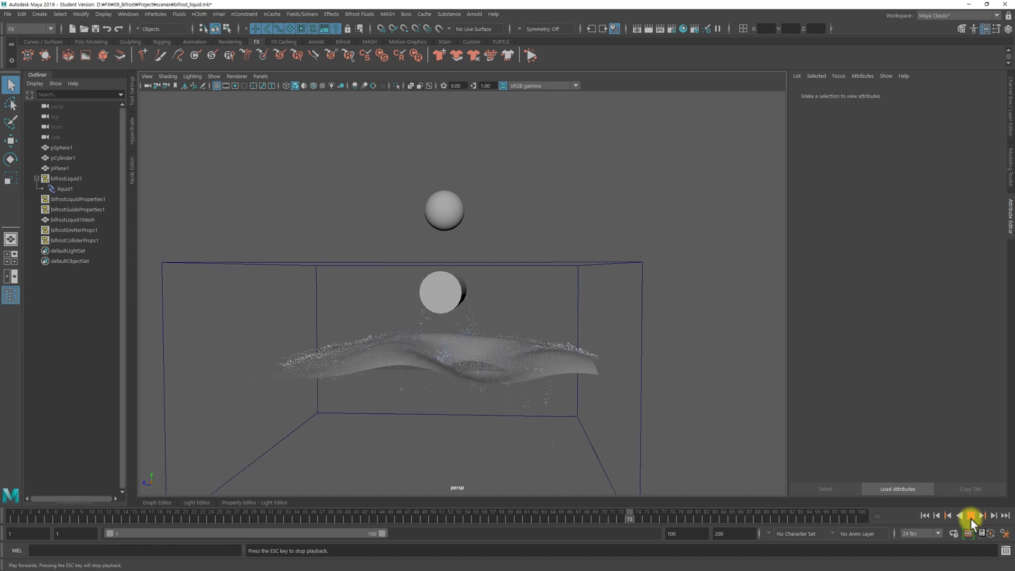
{"action": "left_click", "coordinate": [970, 517]}
{"action": "left_click_drag", "start_coordinate": [496, 365], "coordinate": [545, 377], "text": "alt"}
Rewind the simulation and play it to frame 10 to check the liquid leaving the sphere
{"action": "left_click", "coordinate": [925, 516]}
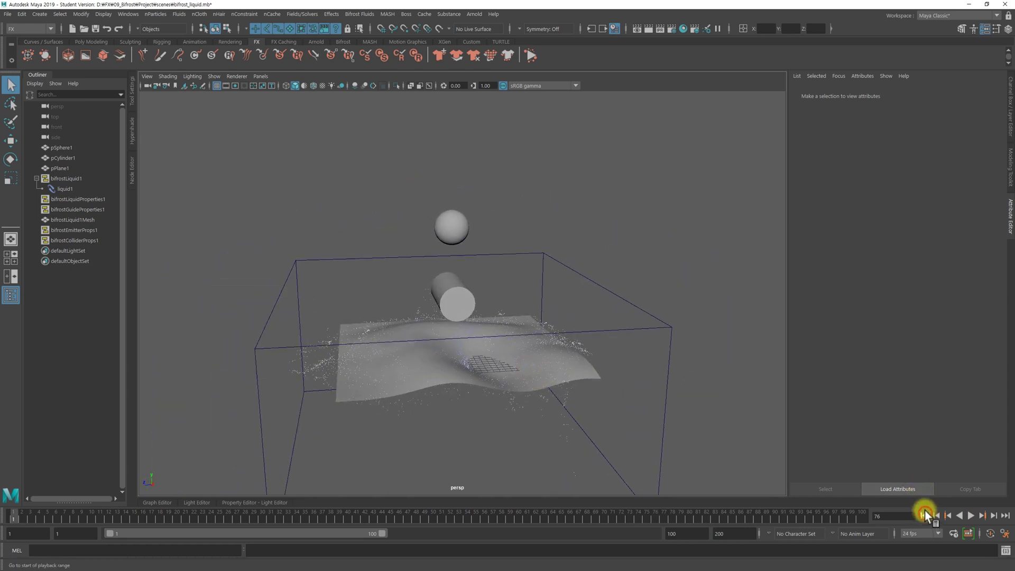
{"action": "right_click_drag", "start_coordinate": [479, 303], "coordinate": [574, 260], "text": "alt"}
{"action": "left_click", "coordinate": [972, 516]}
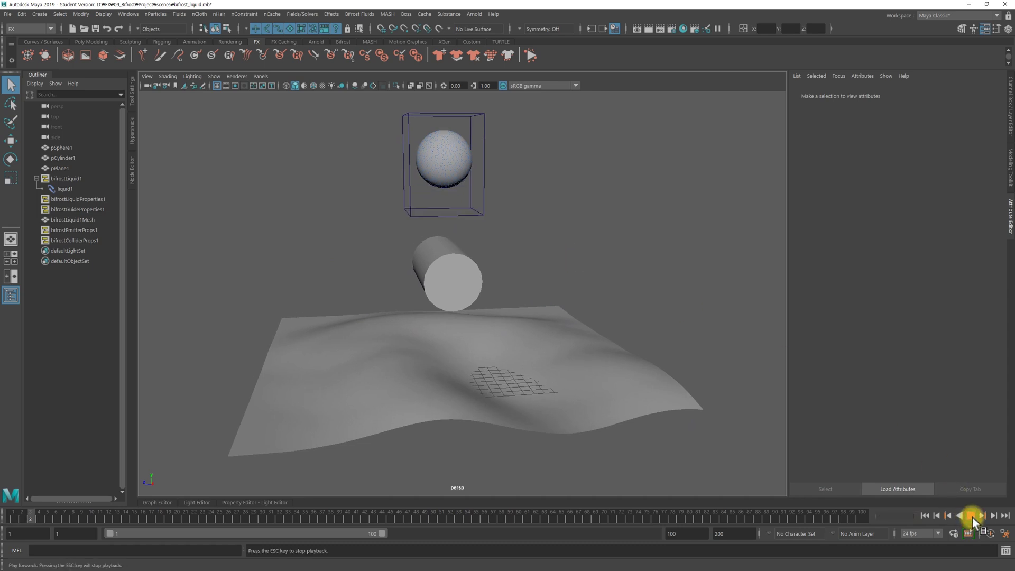
{"action": "left_click", "coordinate": [971, 515]}
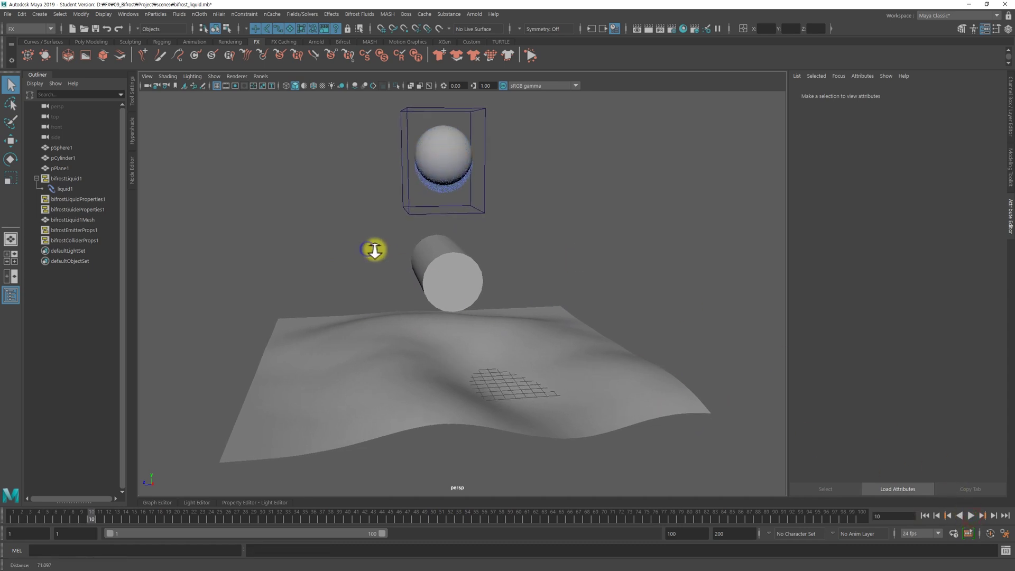
{"action": "left_click_drag", "start_coordinate": [388, 224], "coordinate": [360, 221], "text": "alt"}
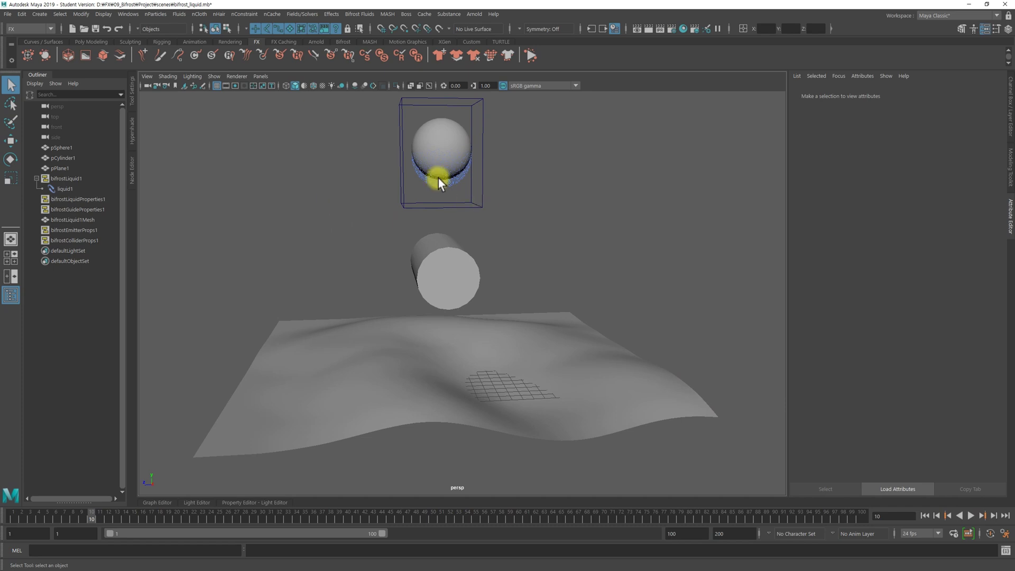
Select liquid1 and examine its particle density close up beneath the sphere
{"action": "left_click", "coordinate": [65, 189]}
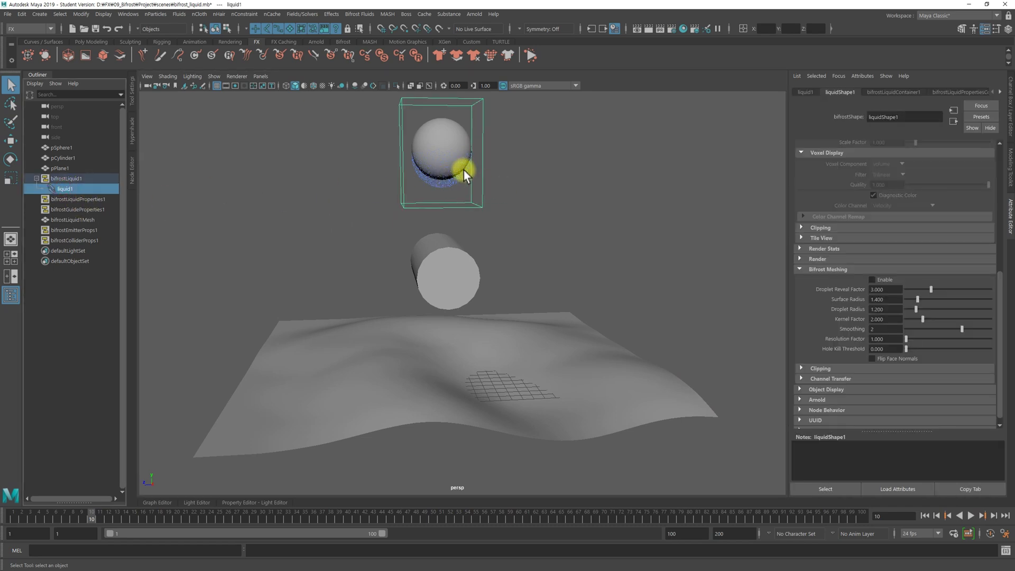
{"action": "middle_click_drag", "start_coordinate": [433, 175], "coordinate": [439, 258], "text": "alt"}
{"action": "right_click_drag", "start_coordinate": [290, 232], "coordinate": [496, 184], "text": "alt"}
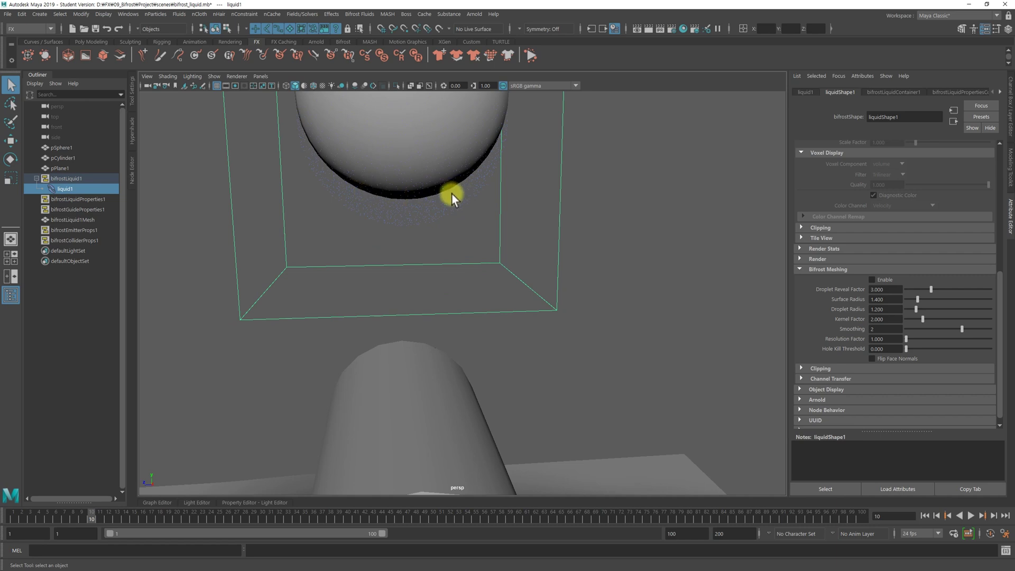
{"action": "right_click_drag", "start_coordinate": [639, 215], "coordinate": [389, 239], "text": "alt"}
{"action": "middle_click_drag", "start_coordinate": [390, 239], "coordinate": [388, 167], "text": "alt"}
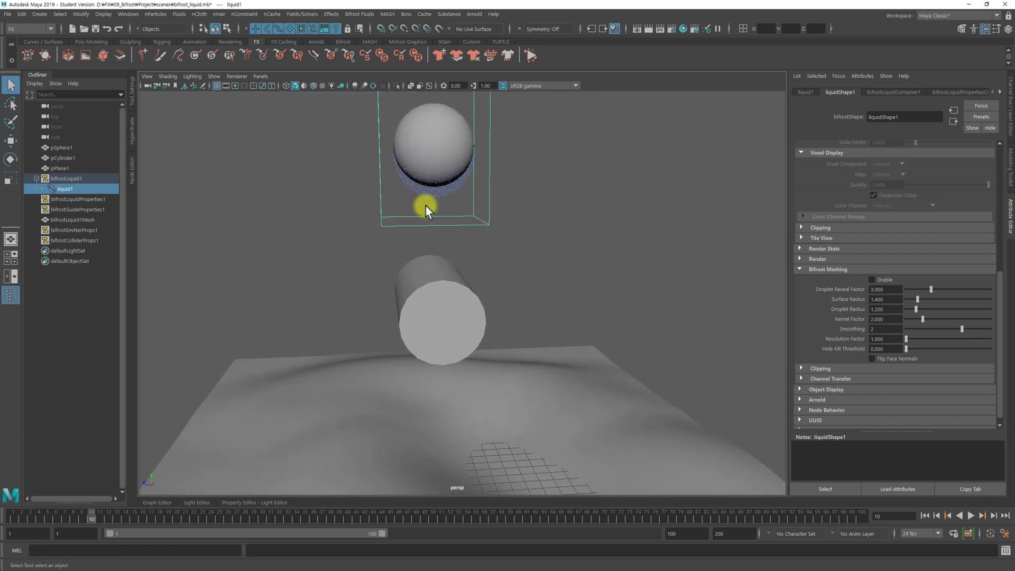
{"action": "right_click_drag", "start_coordinate": [562, 254], "coordinate": [498, 251], "text": "alt"}
{"action": "middle_click_drag", "start_coordinate": [503, 253], "coordinate": [503, 237], "text": "alt"}
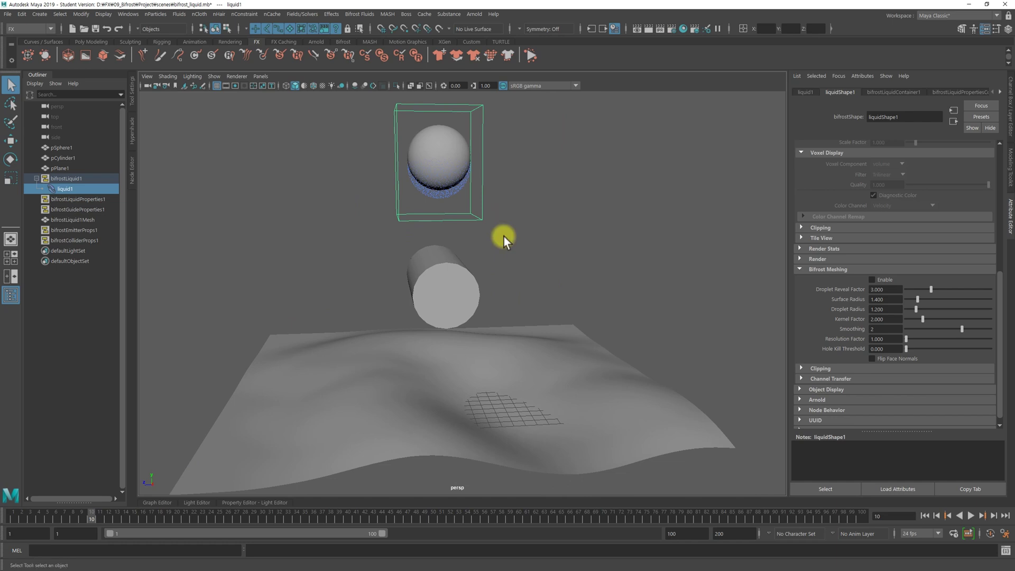
Set the Master Voxel Size of bifrostLiquidProperties1 to 0.3
{"action": "left_click", "coordinate": [87, 198]}
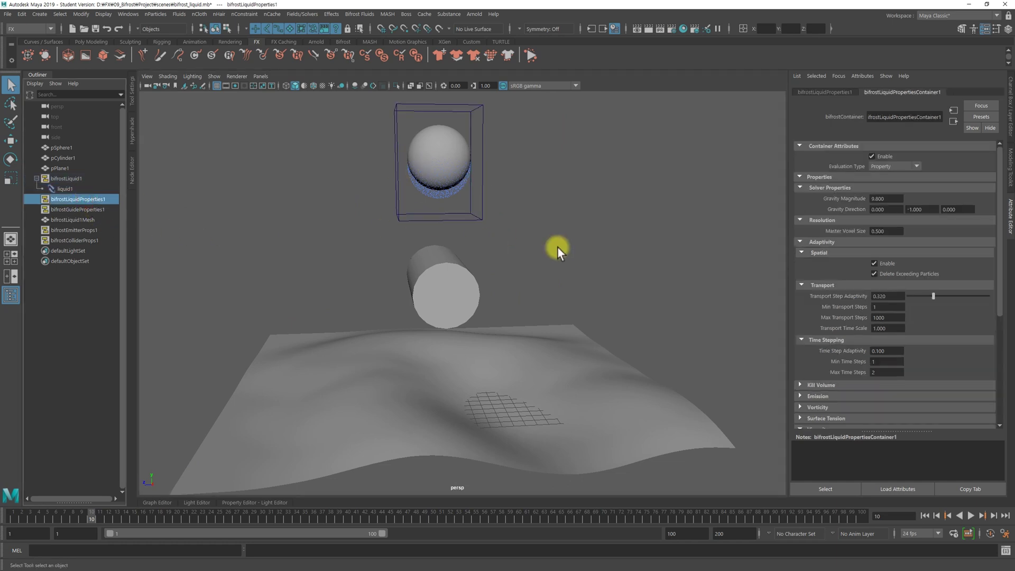
{"action": "middle_click_drag", "start_coordinate": [59, 201], "coordinate": [60, 203]}
{"action": "left_click_drag", "start_coordinate": [674, 240], "coordinate": [465, 169], "text": "alt"}
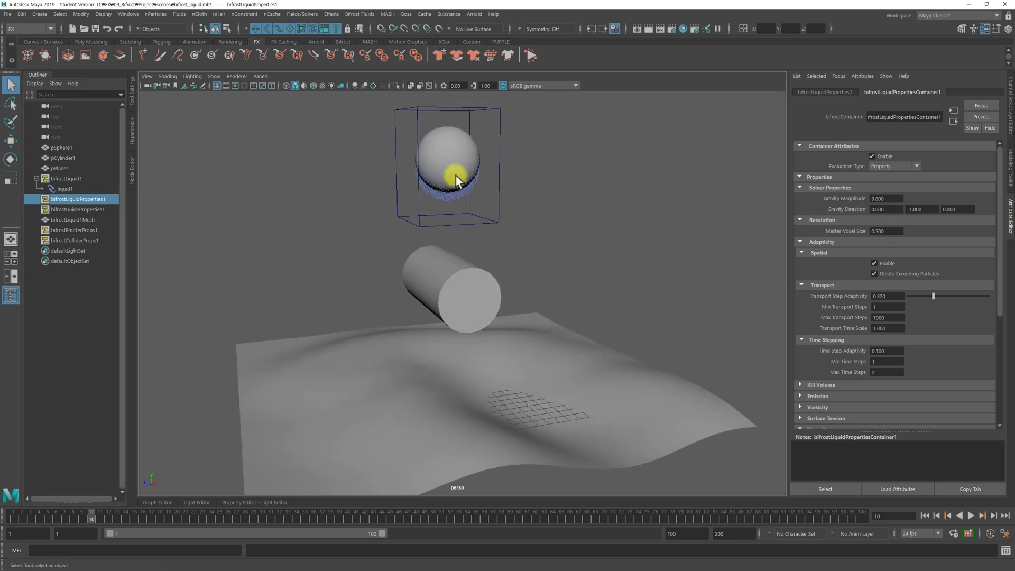
{"action": "right_click_drag", "start_coordinate": [569, 260], "coordinate": [526, 256], "text": "alt"}
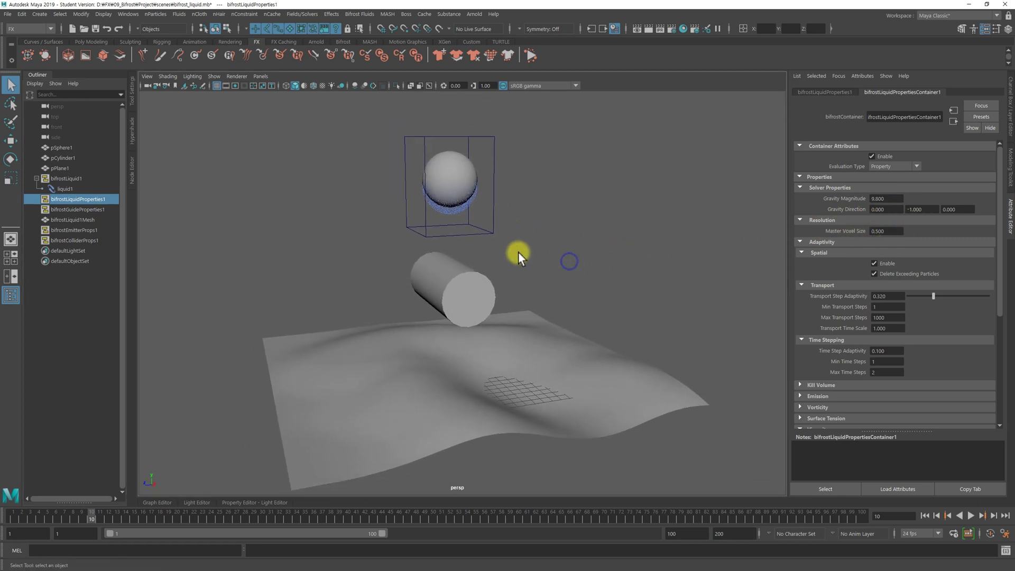
{"action": "left_click_drag", "start_coordinate": [526, 256], "coordinate": [511, 243], "text": "alt"}
{"action": "right_click_drag", "start_coordinate": [511, 242], "coordinate": [562, 243], "text": "alt"}
{"action": "middle_click_drag", "start_coordinate": [562, 243], "coordinate": [562, 251], "text": "alt"}
{"action": "right_click_drag", "start_coordinate": [544, 251], "coordinate": [591, 252], "text": "alt"}
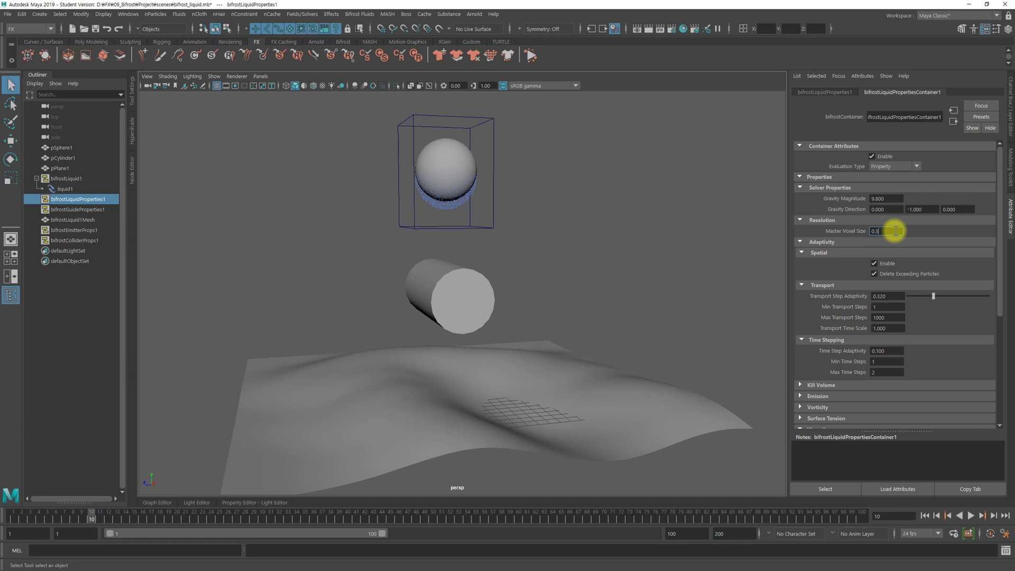
Replay the finer simulation from the first frame to frame 52 and inspect the splash around the cylinder
{"action": "left_click", "coordinate": [925, 516]}
{"action": "left_click", "coordinate": [971, 516]}
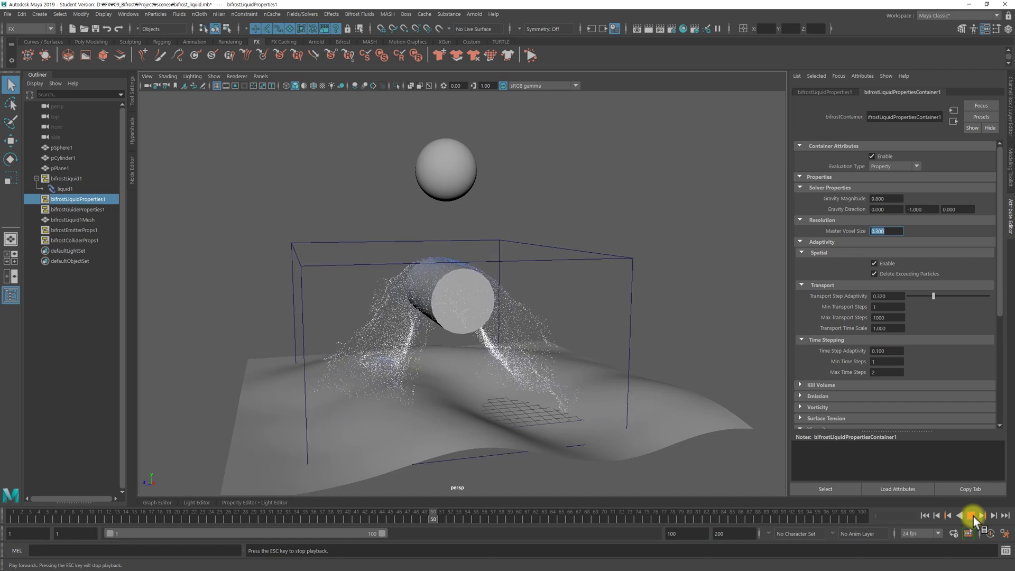
{"action": "left_click", "coordinate": [971, 515]}
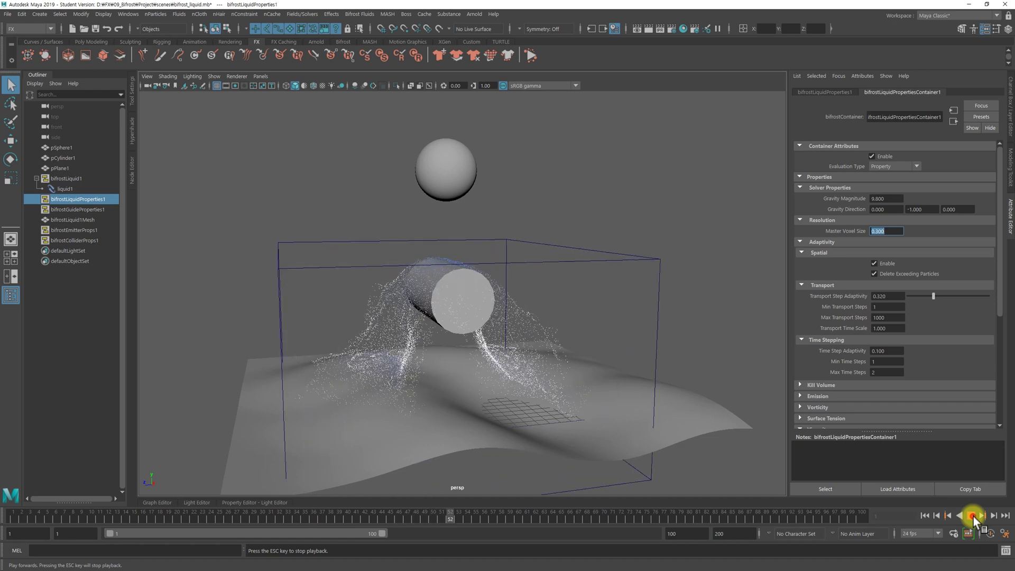
{"action": "left_click_drag", "start_coordinate": [397, 398], "coordinate": [576, 260], "text": "alt"}
Select liquid1 and set its particle display type to Sphere
{"action": "left_click", "coordinate": [577, 259]}
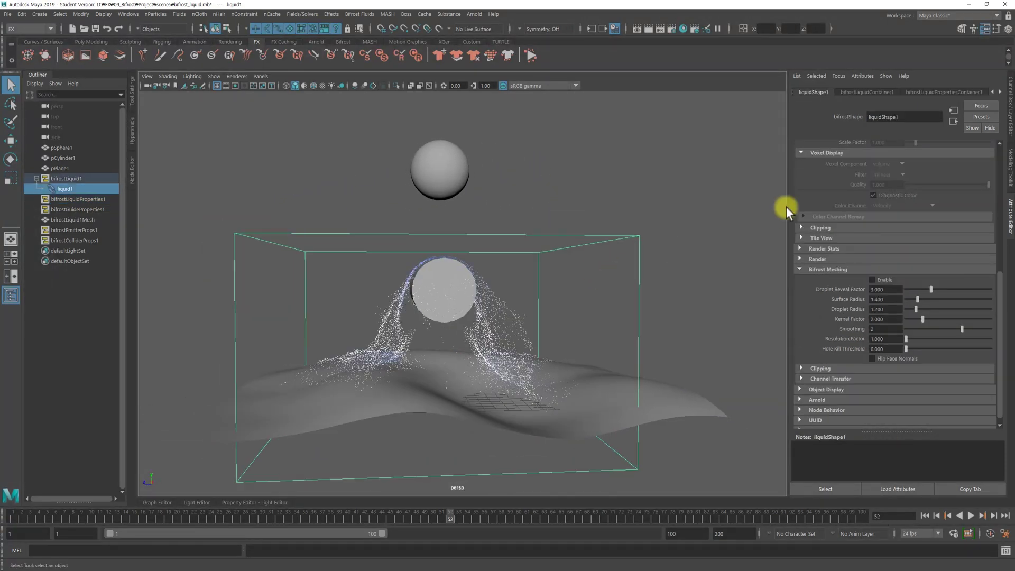
{"action": "left_click", "coordinate": [66, 190]}
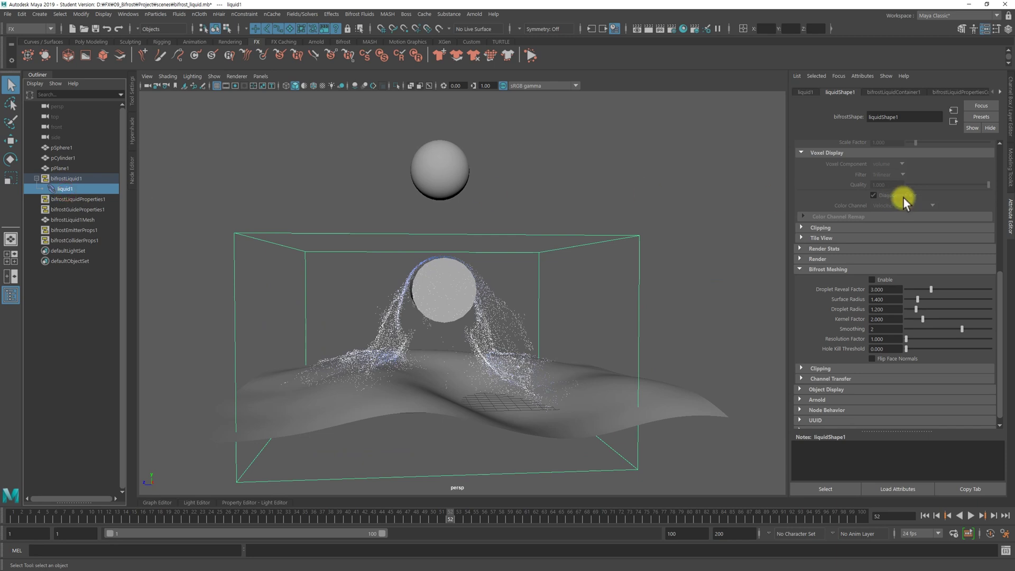
{"action": "scroll", "coordinate": [905, 194], "scroll_direction": "up", "scroll_amount": 5}
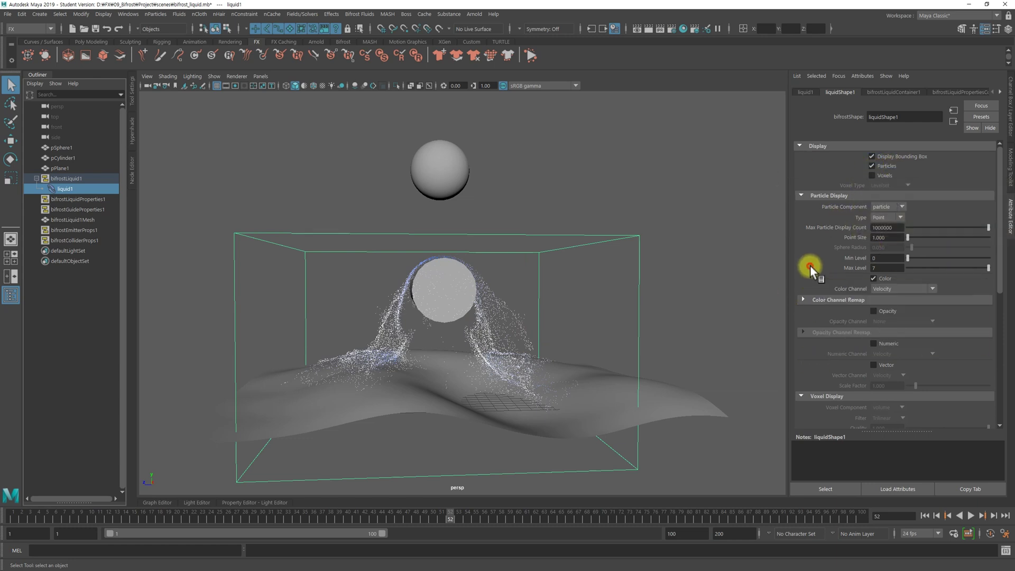
{"action": "left_click", "coordinate": [882, 218]}
{"action": "left_click", "coordinate": [879, 238]}
{"action": "mouse_move", "coordinate": [698, 291]}
{"action": "left_mouse_down", "text": "alt"}
{"action": "mouse_move", "coordinate": [612, 324]}
{"action": "mouse_move", "coordinate": [589, 319]}
{"action": "mouse_move", "coordinate": [626, 329]}
{"action": "mouse_move", "coordinate": [512, 317]}
{"action": "mouse_move", "coordinate": [516, 283]}
{"action": "mouse_move", "coordinate": [710, 268]}
{"action": "left_mouse_up", "text": "alt"}
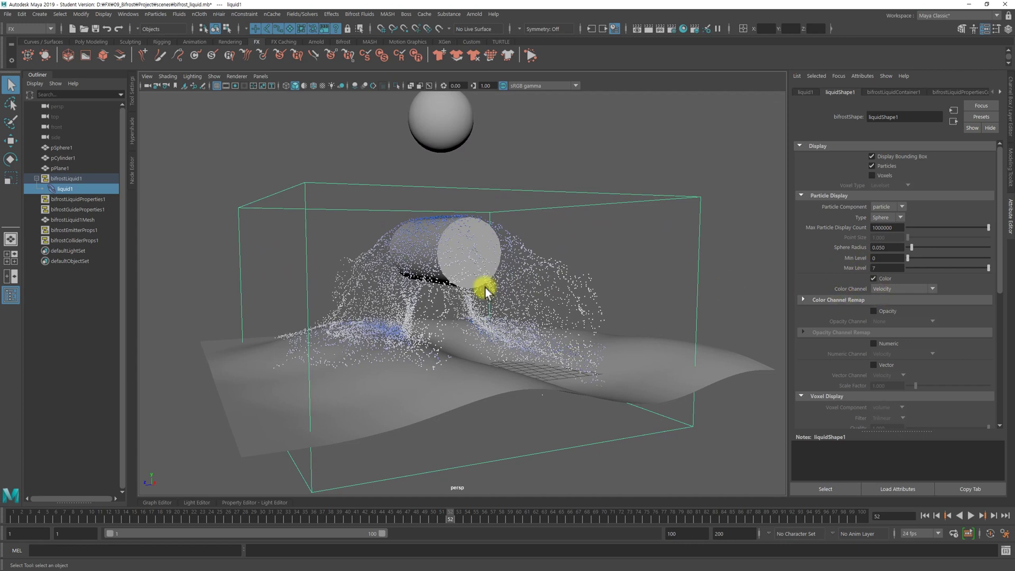
{"action": "left_click_drag", "start_coordinate": [442, 301], "coordinate": [445, 246], "text": "alt"}
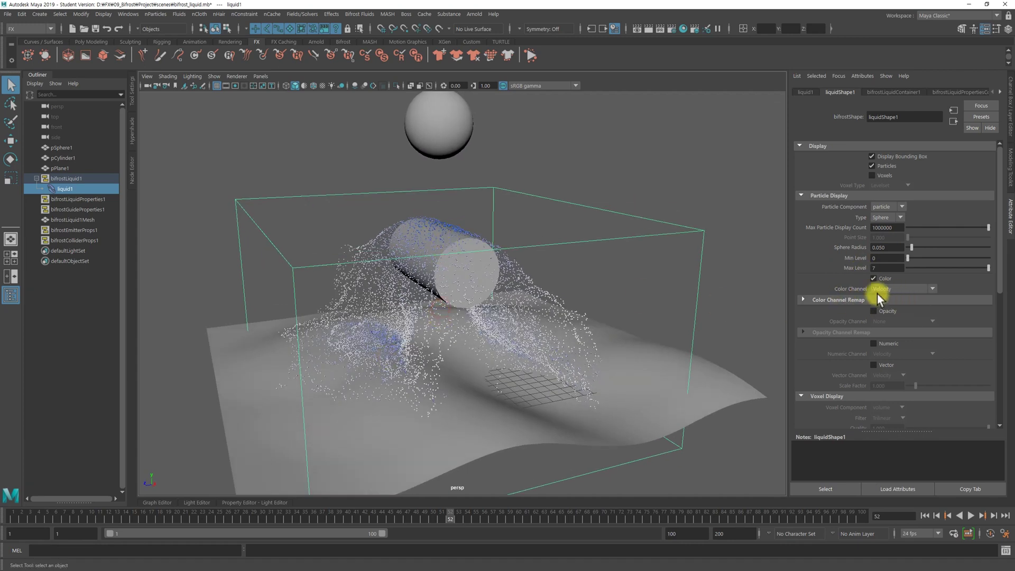
Replay the simulation from the first frame to frame 25 and examine the Color Channel Remap and Velocity color channel options
{"action": "left_click", "coordinate": [839, 300]}
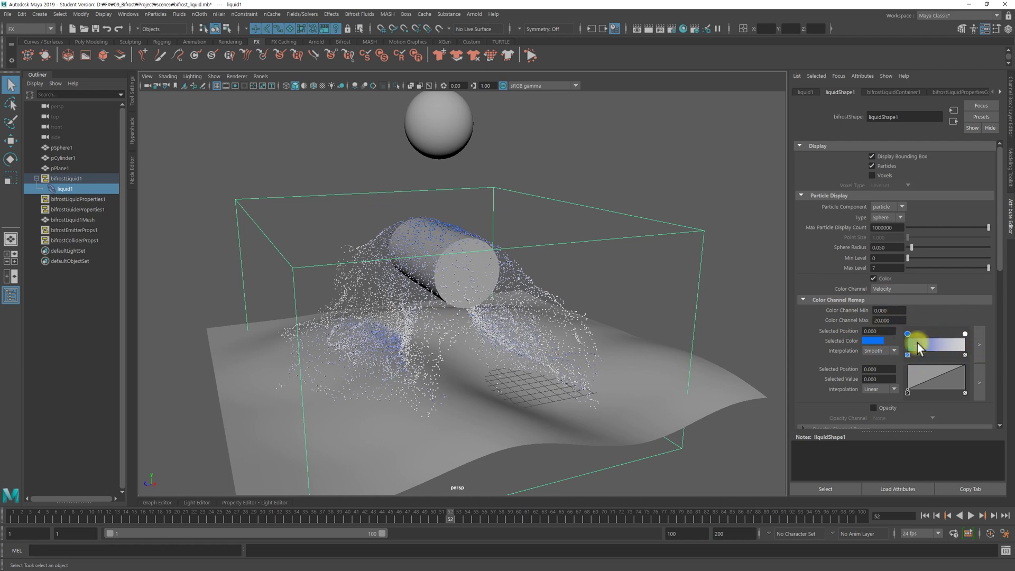
{"action": "left_click", "coordinate": [925, 515]}
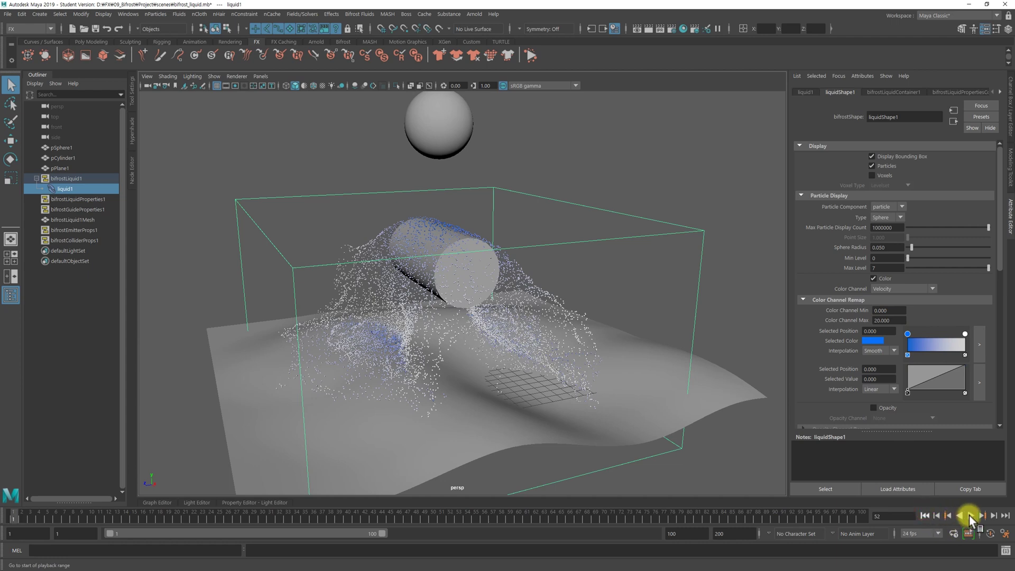
{"action": "left_click", "coordinate": [971, 515]}
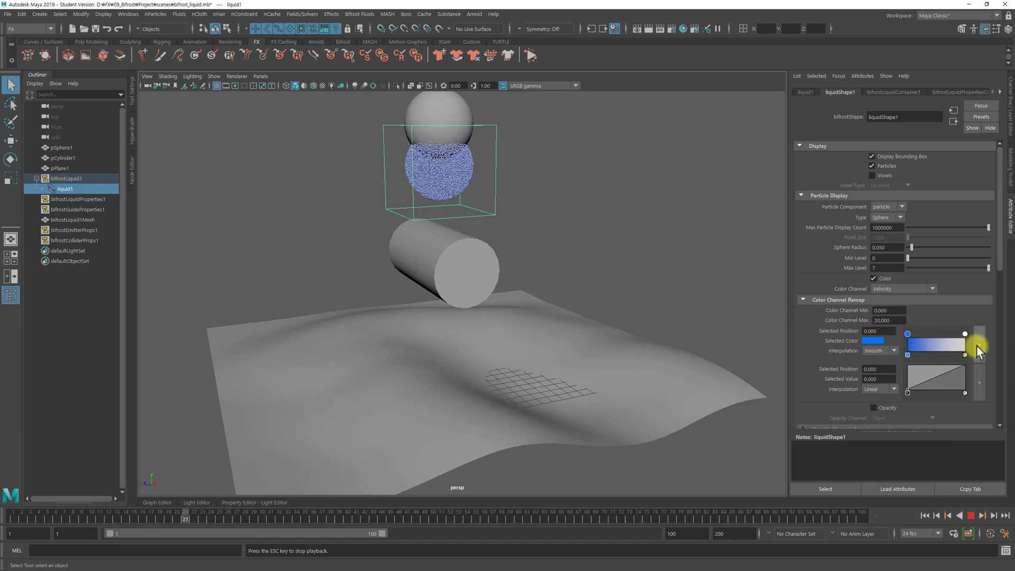
{"action": "left_click", "coordinate": [971, 515]}
{"action": "left_click", "coordinate": [898, 290]}
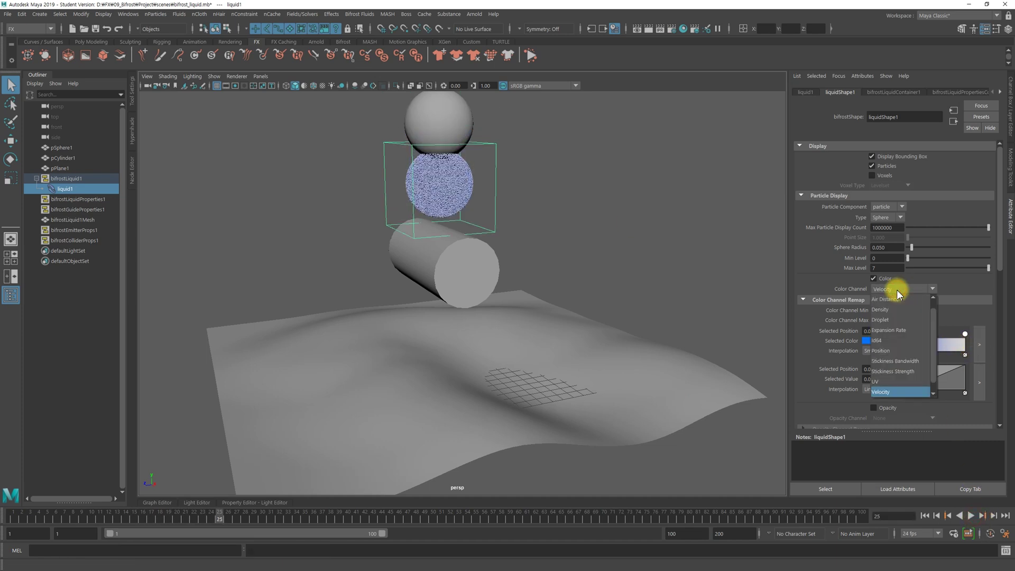
{"action": "left_click", "coordinate": [902, 393]}
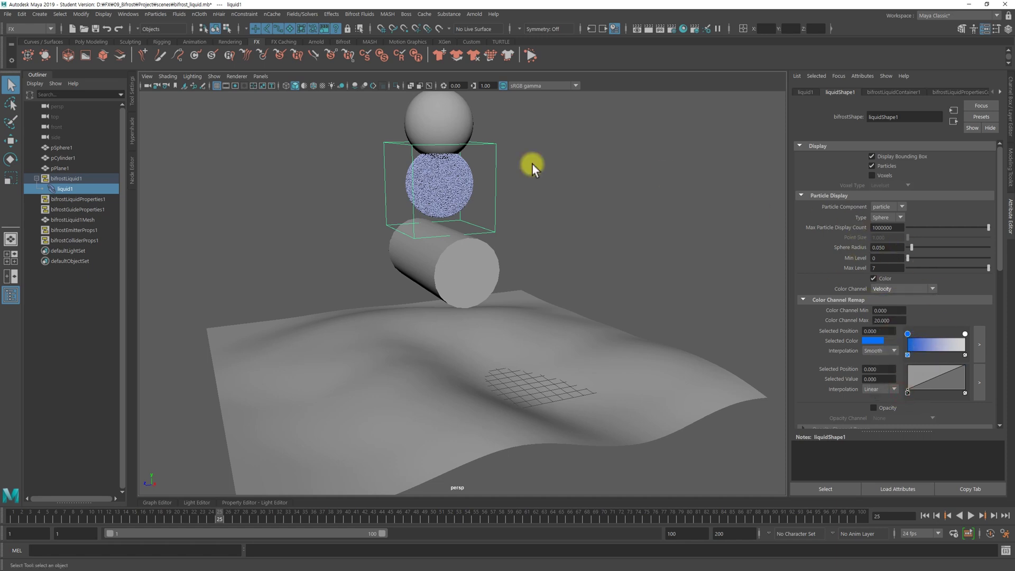
Turn on the Numeric display of particle velocity, inspect it close up on the falling liquid, and turn it off again
{"action": "scroll", "coordinate": [919, 292], "scroll_direction": "down", "scroll_amount": 6}
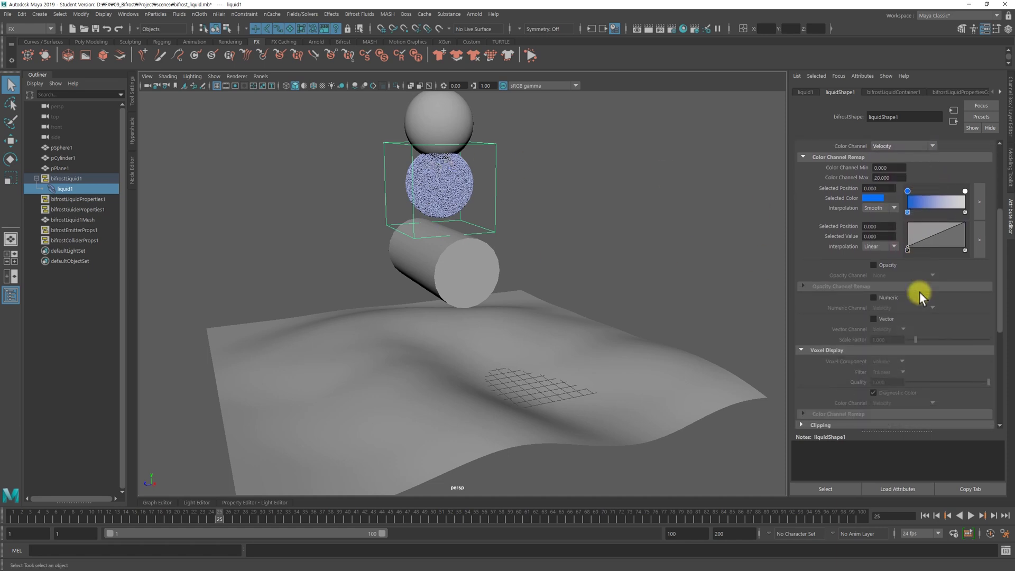
{"action": "left_click", "coordinate": [896, 296]}
{"action": "right_click_drag", "start_coordinate": [444, 227], "coordinate": [480, 308], "text": "alt"}
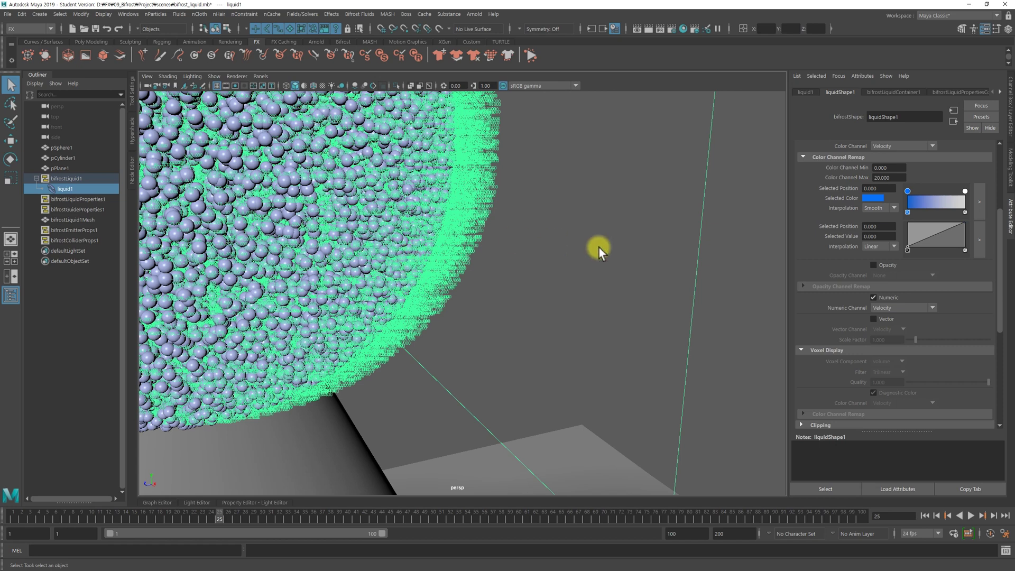
{"action": "right_click_drag", "start_coordinate": [576, 248], "coordinate": [419, 254], "text": "alt"}
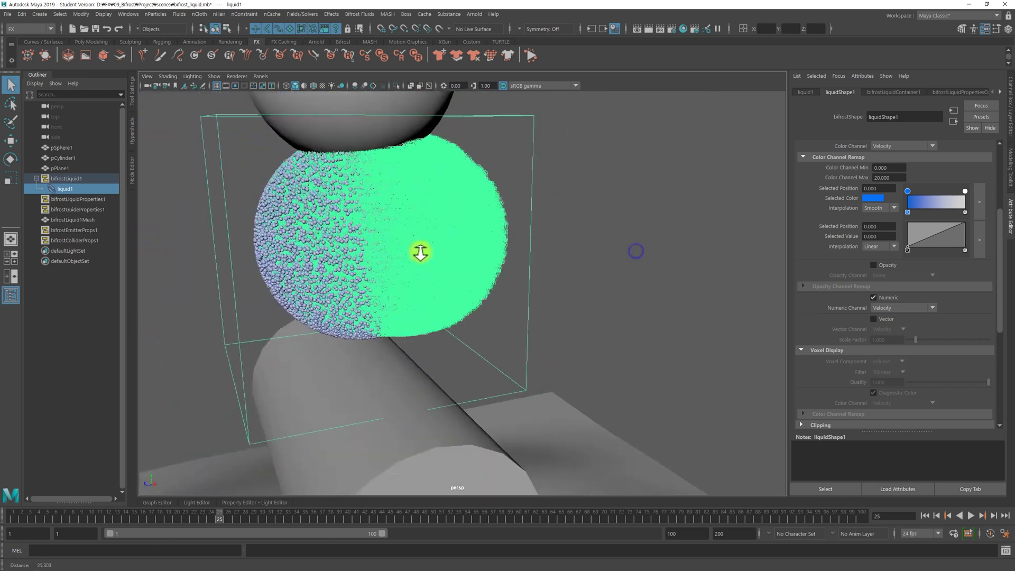
{"action": "left_click", "coordinate": [891, 299]}
Try the Vector display of particle velocity on the falling liquid, and switch it off again
{"action": "left_click", "coordinate": [888, 320]}
{"action": "left_click_drag", "start_coordinate": [578, 343], "coordinate": [474, 324], "text": "alt"}
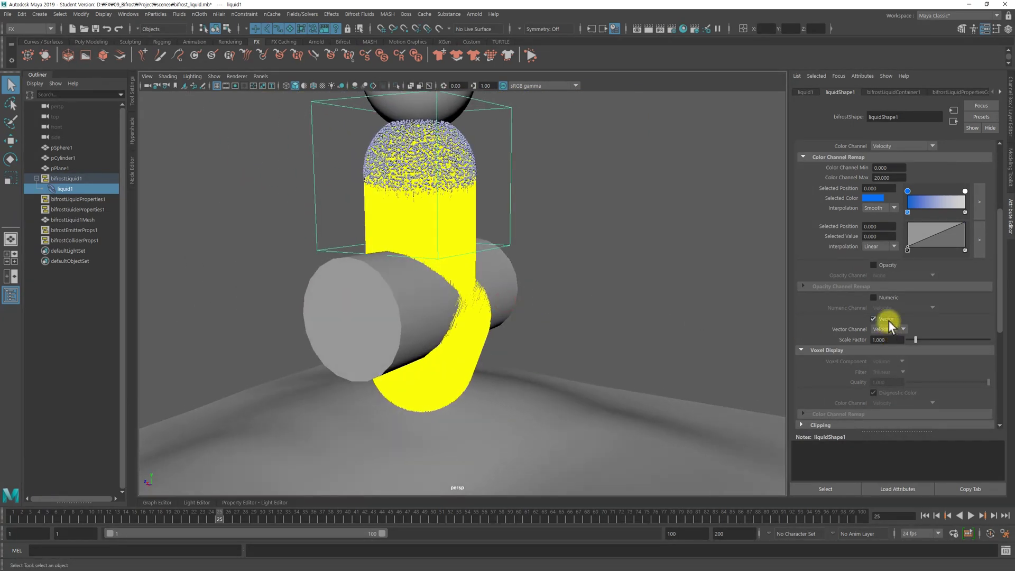
{"action": "left_click", "coordinate": [888, 321]}
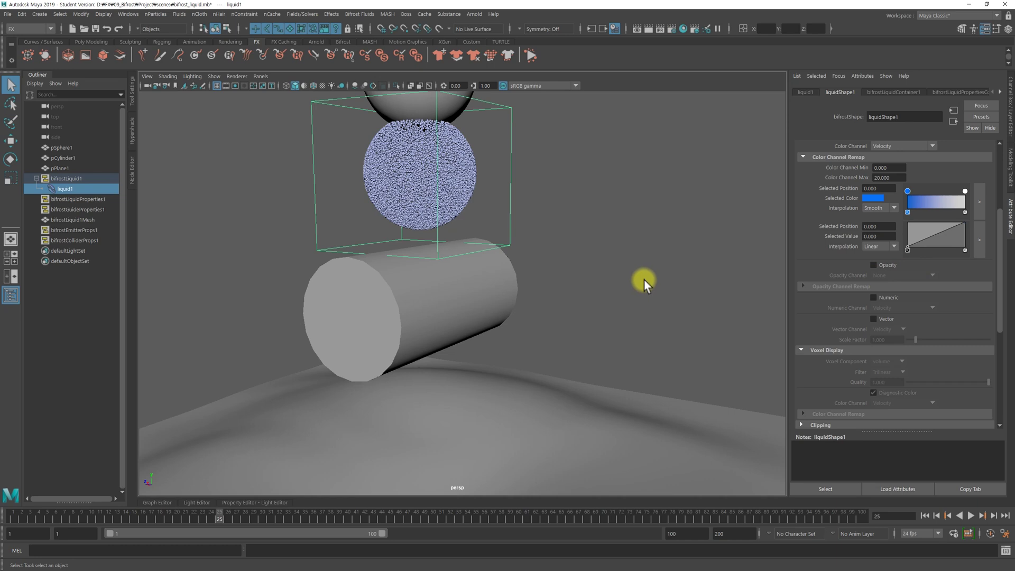
{"action": "right_click_drag", "start_coordinate": [644, 286], "coordinate": [555, 268], "text": "alt"}
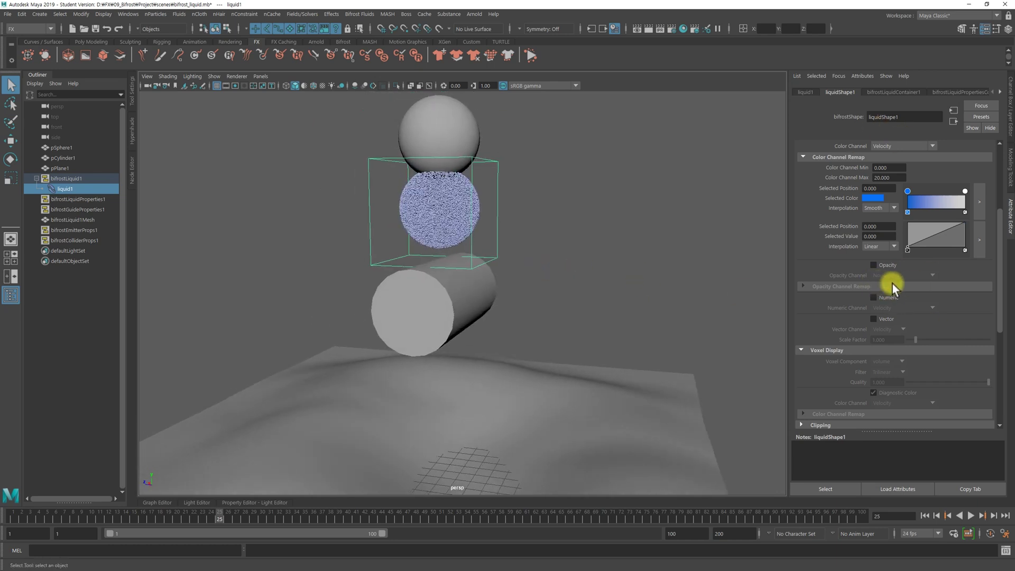
Set the Sphere Radius of the liquid's particle display to 0.1
{"action": "scroll", "coordinate": [899, 272], "scroll_direction": "down", "scroll_amount": 3}
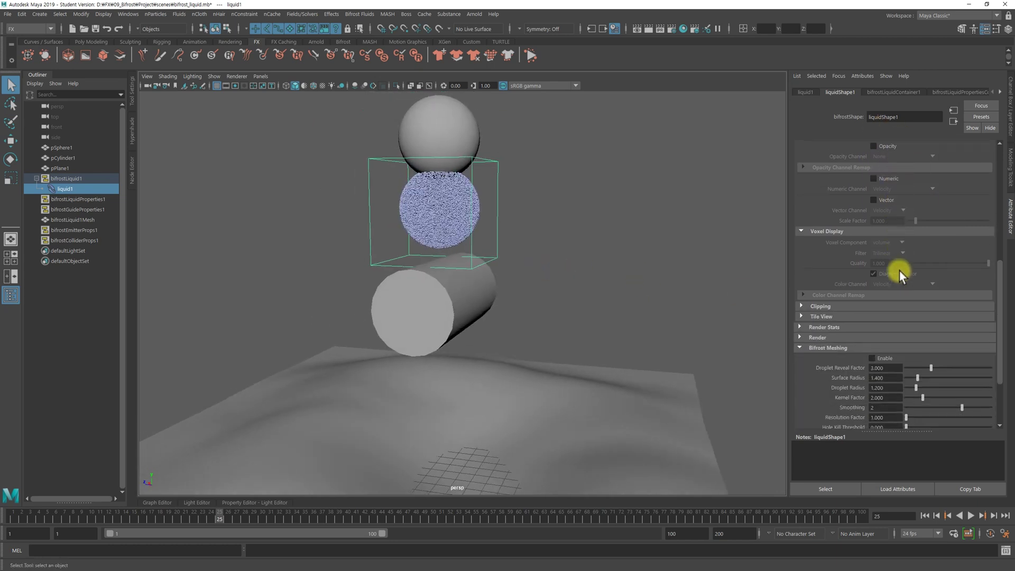
{"action": "scroll", "coordinate": [899, 271], "scroll_direction": "up", "scroll_amount": 4}
{"action": "scroll", "coordinate": [924, 313], "scroll_direction": "up", "scroll_amount": 3}
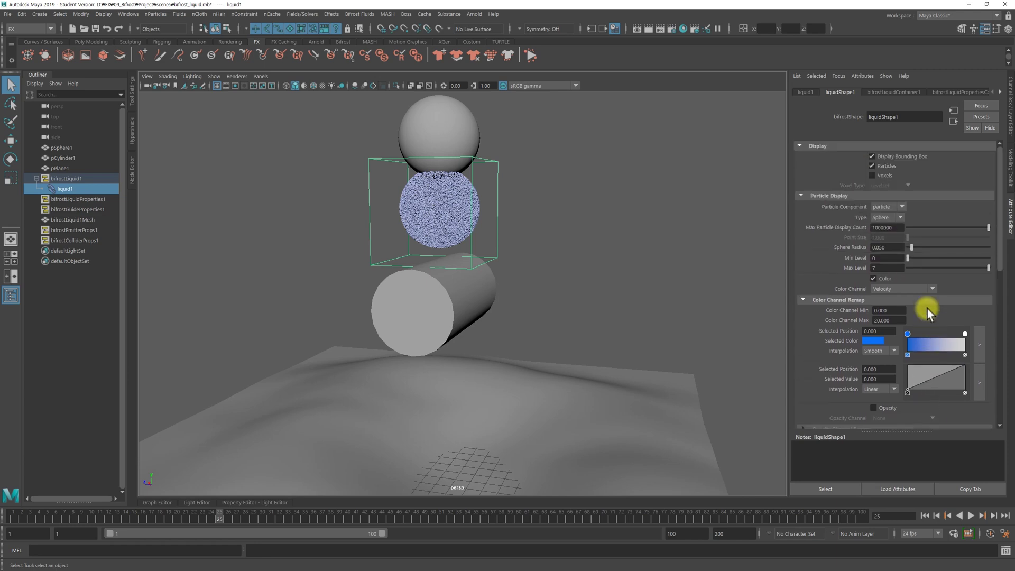
{"action": "right_click_drag", "start_coordinate": [494, 247], "coordinate": [625, 265], "text": "alt"}
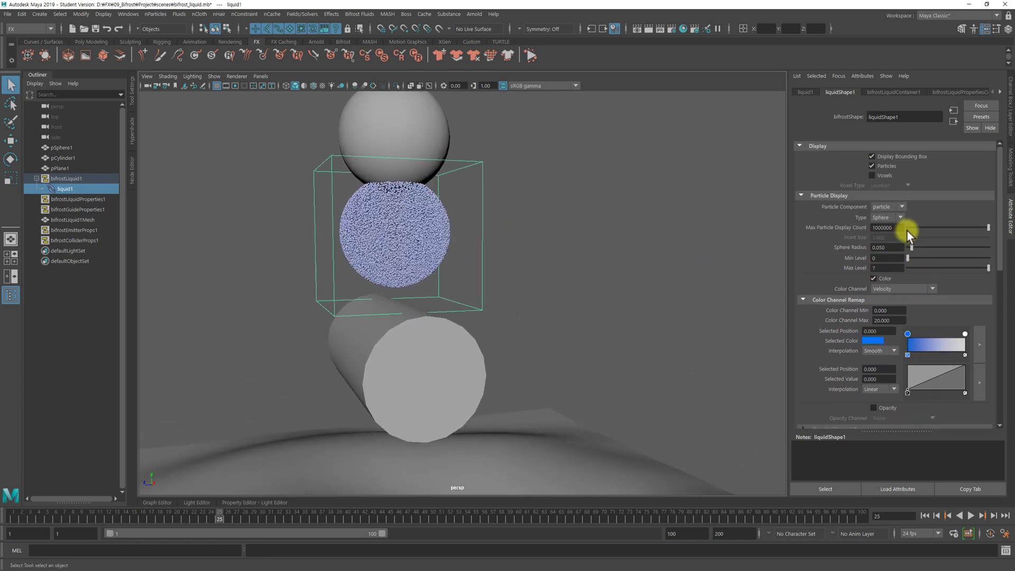
{"action": "left_click", "coordinate": [890, 248]}
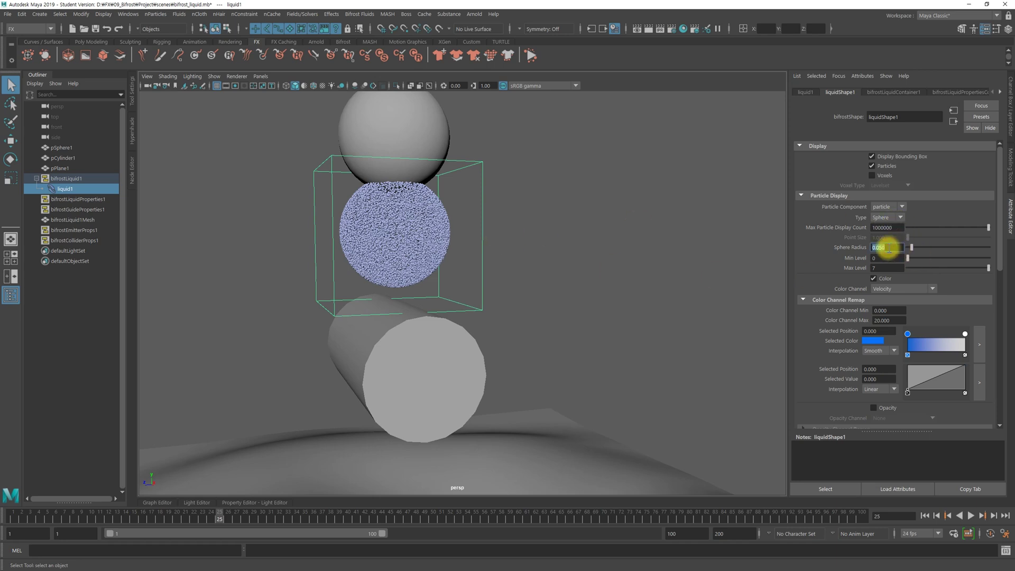
{"action": "type", "text": "0.1"}
{"action": "key", "text": "Return"}
Play the simulation on to frame 54 and inspect the larger particles around the cylinder and plane
{"action": "left_click_drag", "start_coordinate": [581, 296], "coordinate": [462, 309], "text": "alt"}
{"action": "right_click_drag", "start_coordinate": [571, 296], "coordinate": [423, 252], "text": "alt"}
{"action": "left_click_drag", "start_coordinate": [563, 343], "coordinate": [560, 351], "text": "alt"}
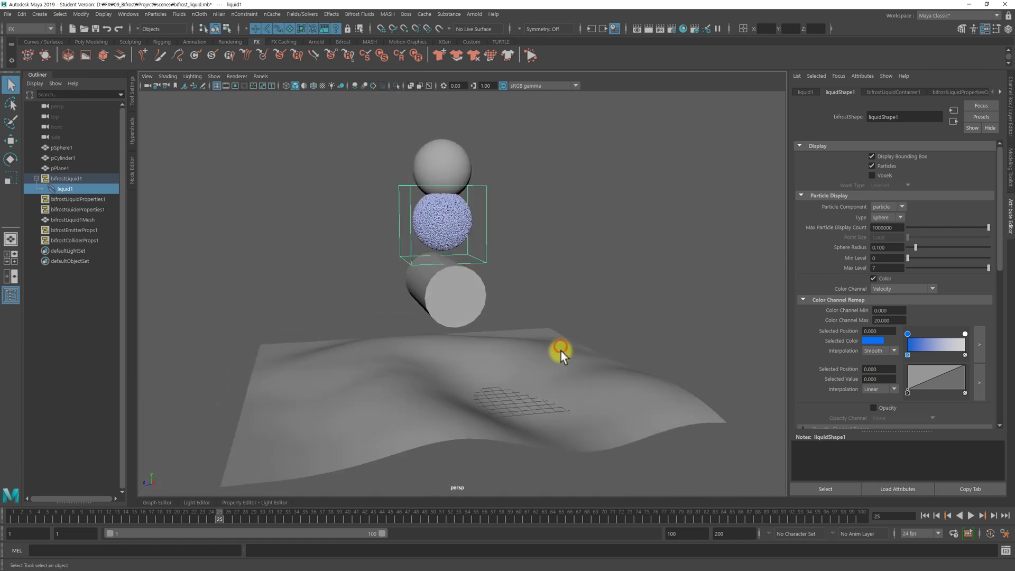
{"action": "left_click", "coordinate": [965, 516]}
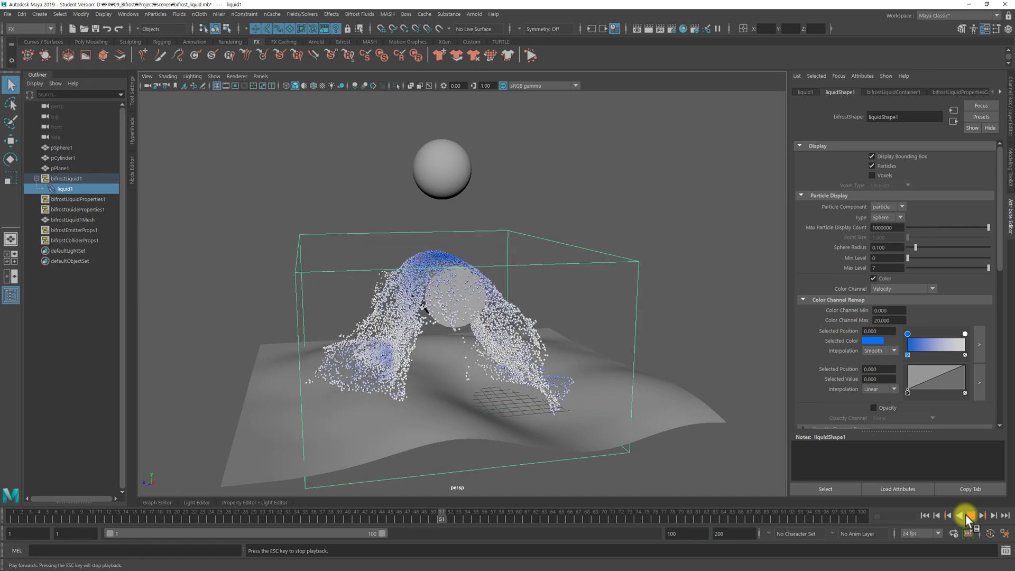
{"action": "left_click", "coordinate": [967, 516]}
{"action": "left_click_drag", "start_coordinate": [528, 372], "coordinate": [497, 409], "text": "alt"}
{"action": "left_click_drag", "start_coordinate": [478, 370], "coordinate": [478, 316], "text": "alt"}
{"action": "left_click_drag", "start_coordinate": [555, 365], "coordinate": [474, 347], "text": "alt"}
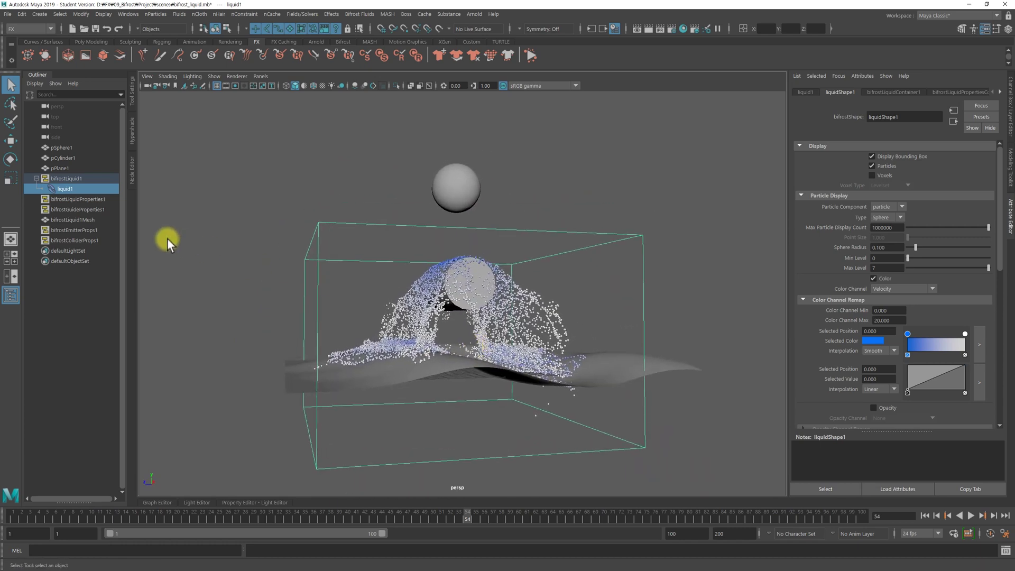
Add a Bifrost motion field to the liquid with Direction off, Turbulence on, turbulence magnitude 5, frequency 0.5 and speed 0.5
{"action": "left_click", "coordinate": [362, 15]}
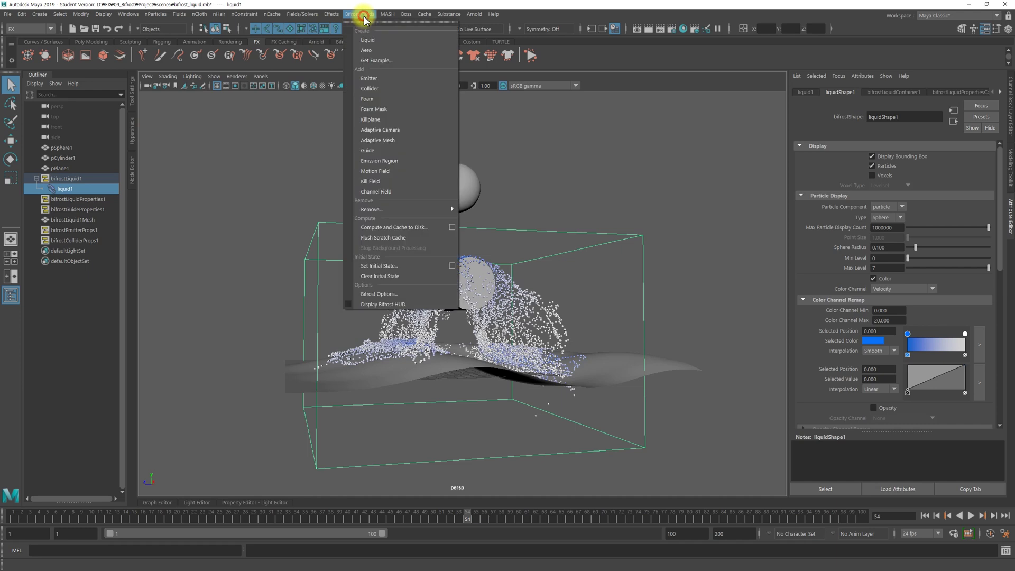
{"action": "left_click", "coordinate": [402, 178]}
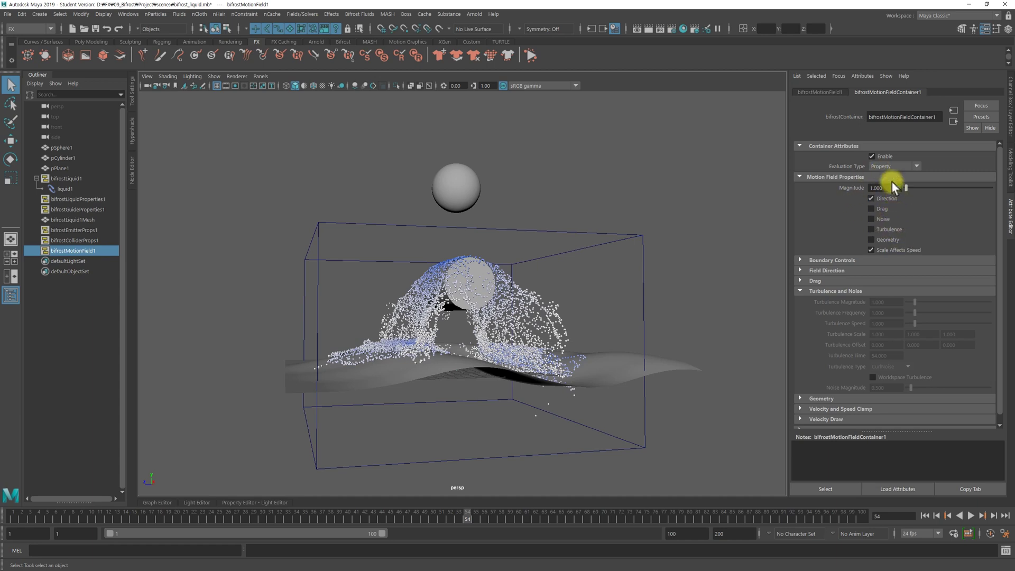
{"action": "left_click", "coordinate": [887, 200]}
{"action": "left_click", "coordinate": [888, 229]}
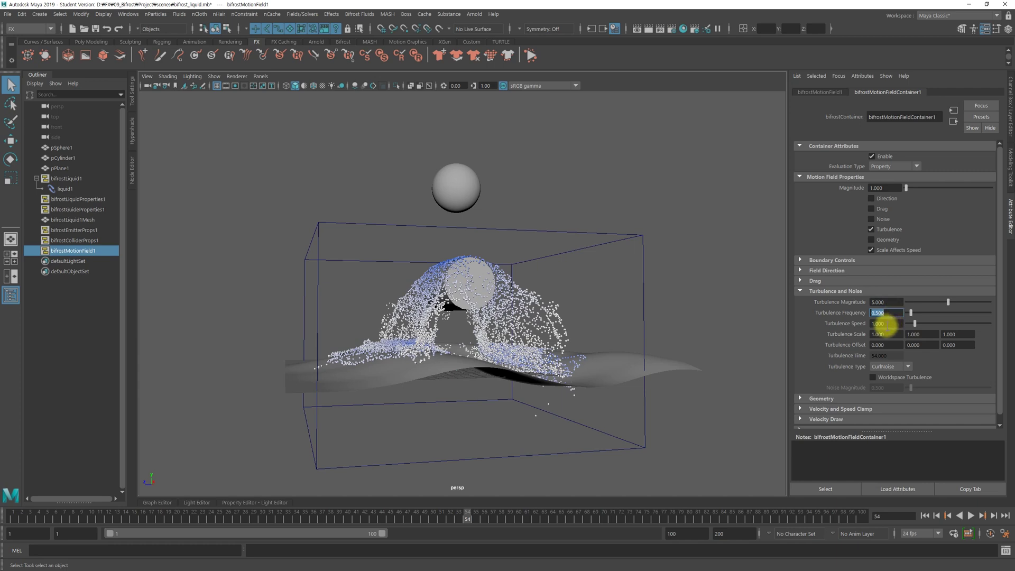
Replay the simulation from the first frame to frame 24 and inspect how turbulence deforms the falling liquid
{"action": "left_click_drag", "start_coordinate": [624, 312], "coordinate": [725, 389], "text": "alt"}
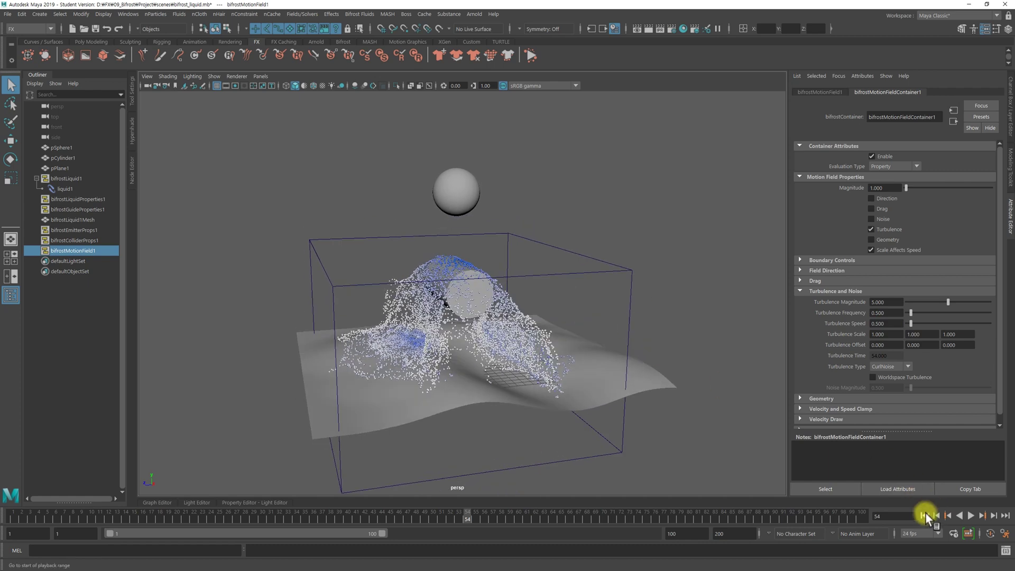
{"action": "left_click", "coordinate": [973, 515]}
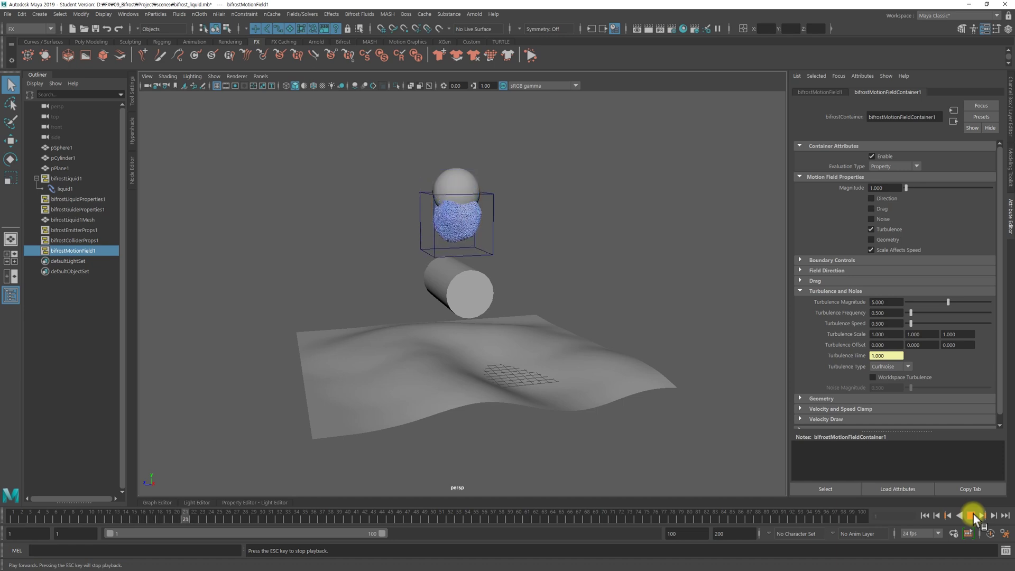
{"action": "key", "text": "Escape"}
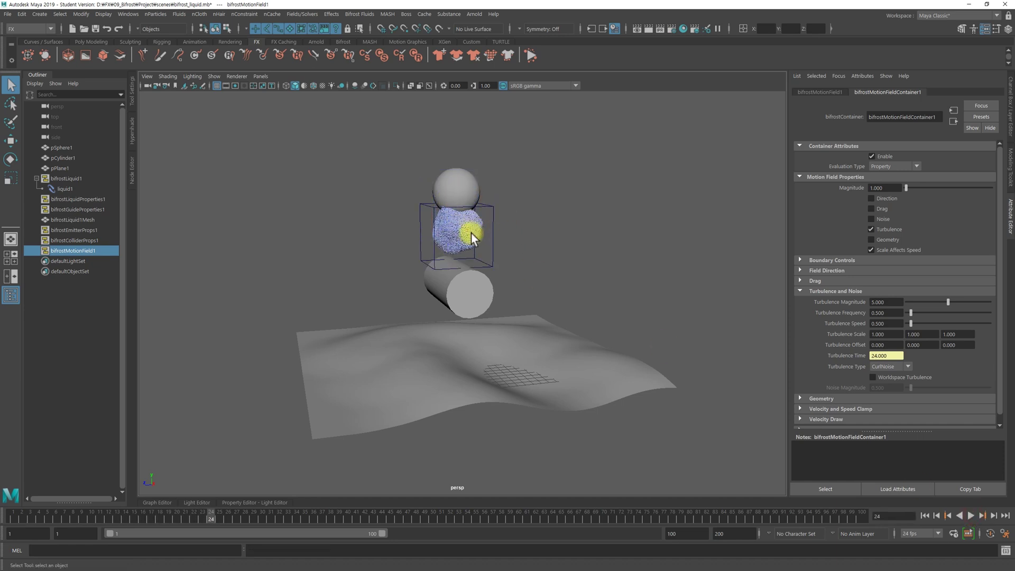
{"action": "left_click_drag", "start_coordinate": [471, 232], "coordinate": [460, 261], "text": "alt"}
Continue the simulation to frame 62, inspecting the liquid's spread over the cylinder and plane from several angles
{"action": "left_click", "coordinate": [971, 515]}
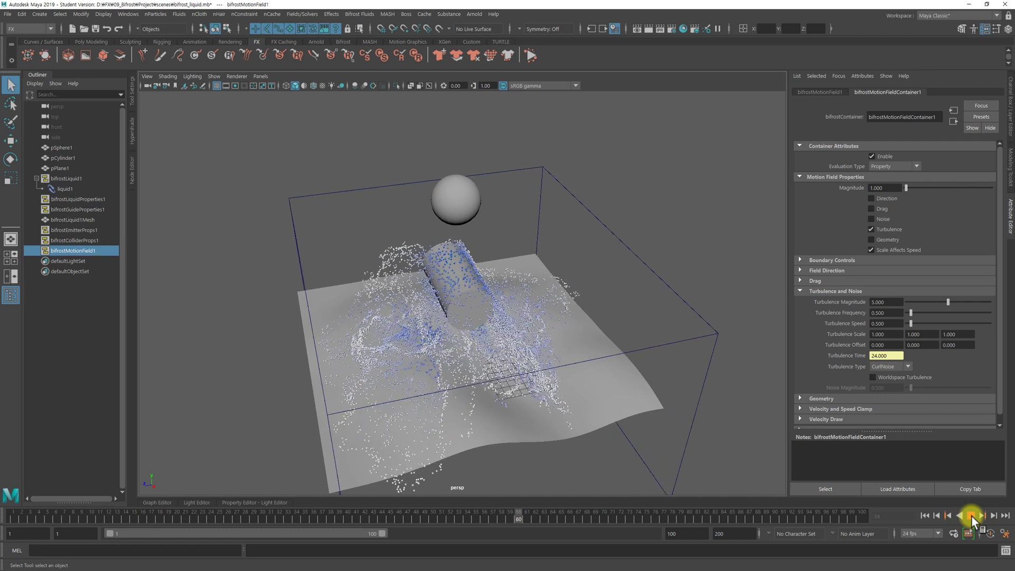
{"action": "left_click", "coordinate": [971, 516]}
{"action": "left_click_drag", "start_coordinate": [527, 309], "coordinate": [532, 253], "text": "alt"}
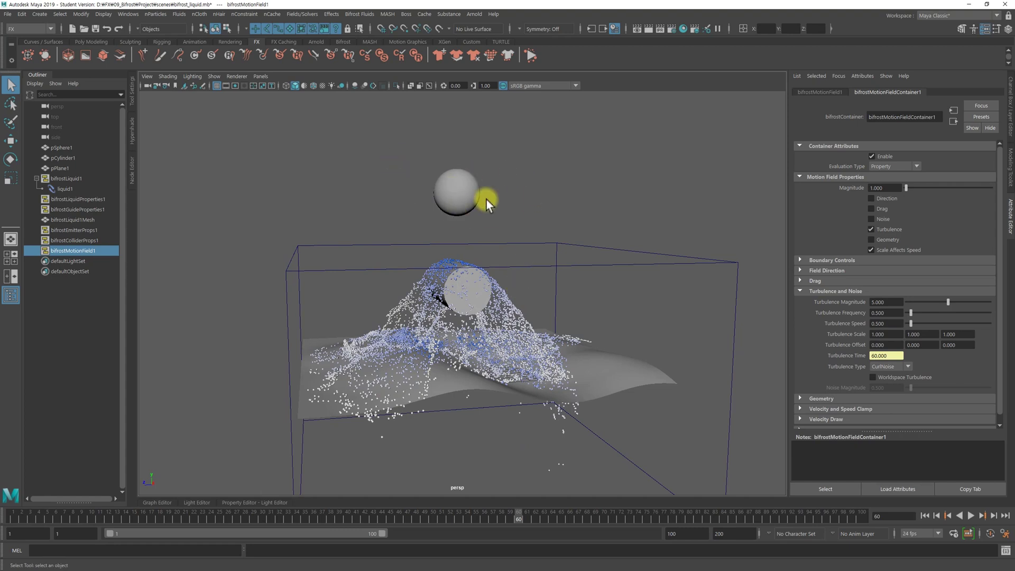
{"action": "left_click_drag", "start_coordinate": [490, 334], "coordinate": [562, 347], "text": "alt"}
{"action": "middle_click_drag", "start_coordinate": [562, 347], "coordinate": [519, 297], "text": "alt"}
{"action": "right_click_drag", "start_coordinate": [519, 297], "coordinate": [379, 328], "text": "alt"}
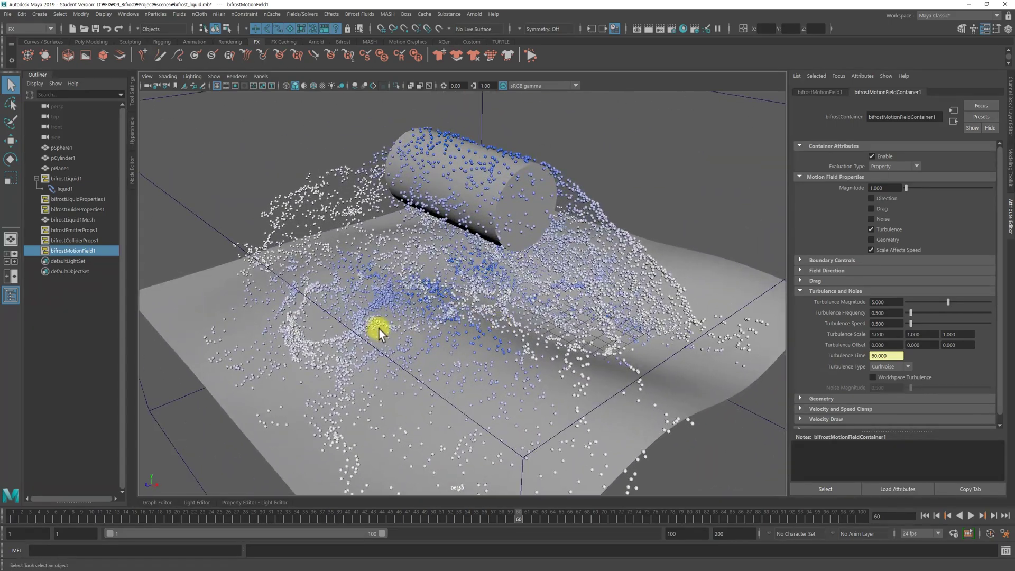
{"action": "left_click_drag", "start_coordinate": [297, 326], "coordinate": [597, 391], "text": "alt"}
{"action": "left_click_drag", "start_coordinate": [561, 364], "coordinate": [566, 327], "text": "alt"}
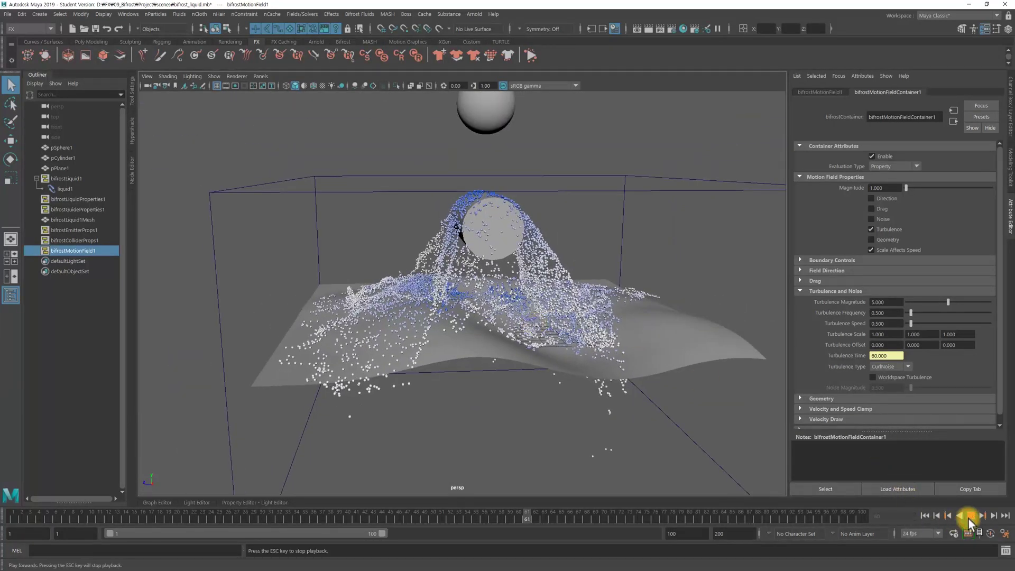
{"action": "left_click", "coordinate": [969, 518]}
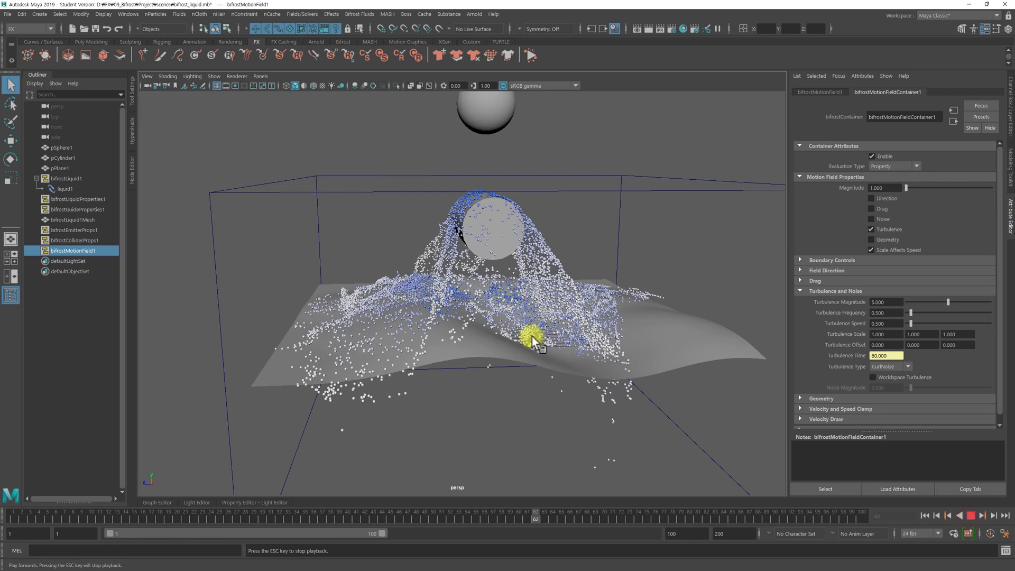
{"action": "left_click_drag", "start_coordinate": [624, 306], "coordinate": [499, 309], "text": "alt"}
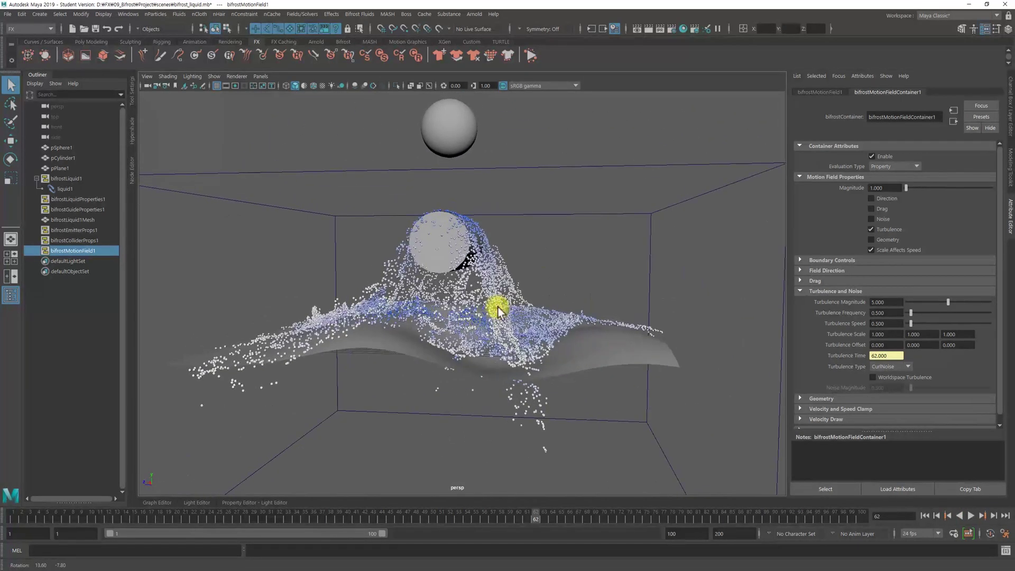
Play the simulation on to frame 72 and inspect the turbulent liquid spilling over the plane's edges
{"action": "left_click_drag", "start_coordinate": [553, 278], "coordinate": [482, 276], "text": "alt"}
{"action": "left_click", "coordinate": [970, 516]}
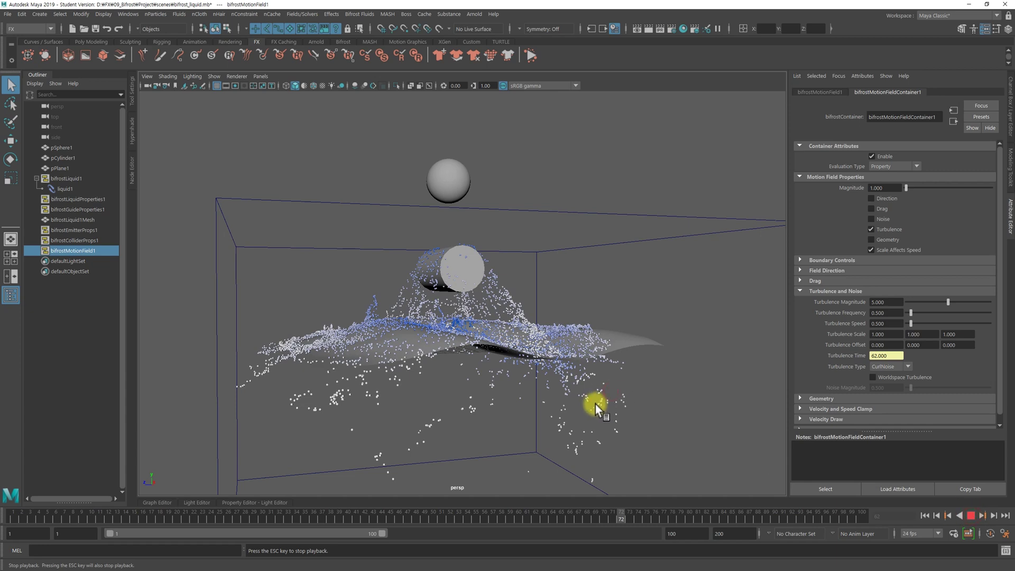
{"action": "left_click_drag", "start_coordinate": [562, 345], "coordinate": [555, 363], "text": "alt"}
{"action": "right_click_drag", "start_coordinate": [511, 358], "coordinate": [573, 370], "text": "alt"}
{"action": "left_click_drag", "start_coordinate": [573, 369], "coordinate": [573, 356], "text": "alt"}
{"action": "right_click_drag", "start_coordinate": [561, 361], "coordinate": [572, 365], "text": "alt"}
View the saved image sequence starting with vis1.png from the viscosity_0 folder, and close the viewer after playback
{"action": "left_click", "coordinate": [8, 14]}
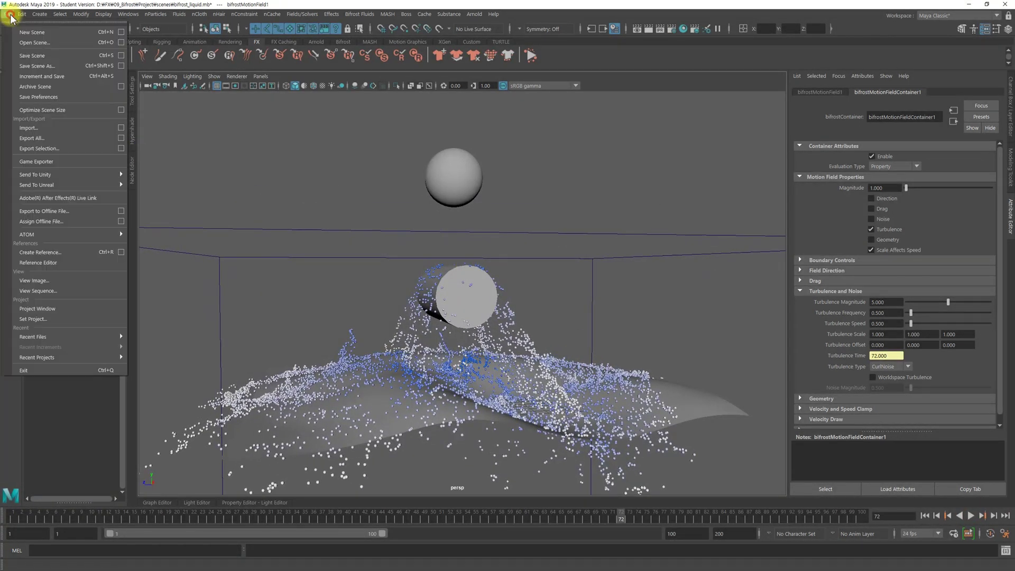
{"action": "left_click", "coordinate": [59, 291]}
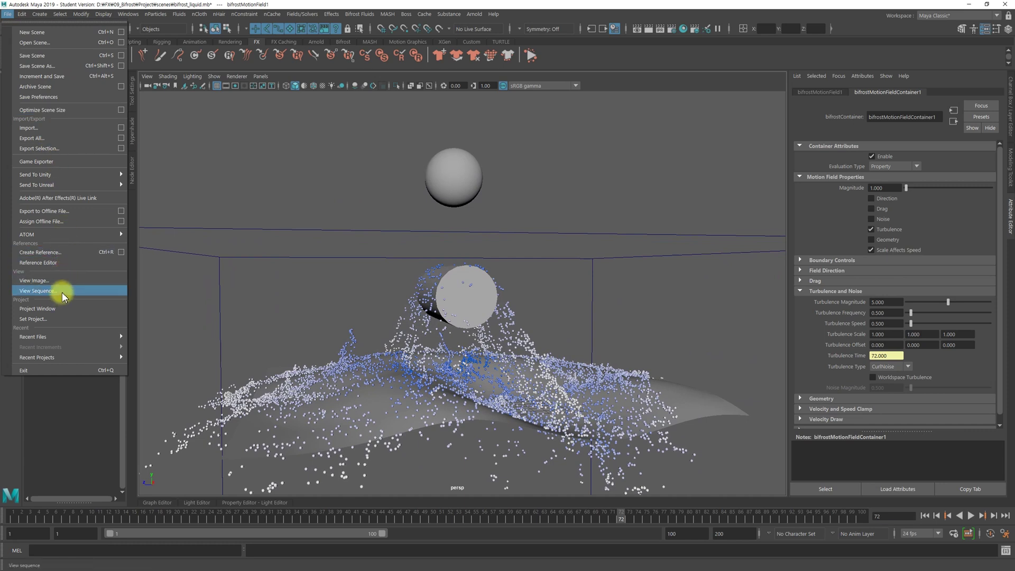
{"action": "left_click", "coordinate": [688, 148]}
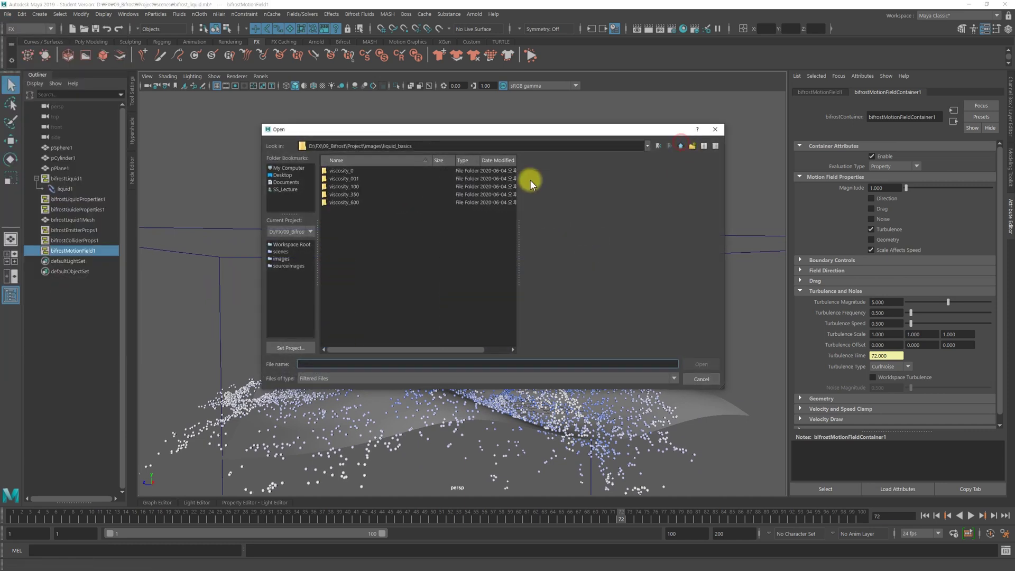
{"action": "double_click", "coordinate": [339, 172]}
{"action": "left_click", "coordinate": [340, 171]}
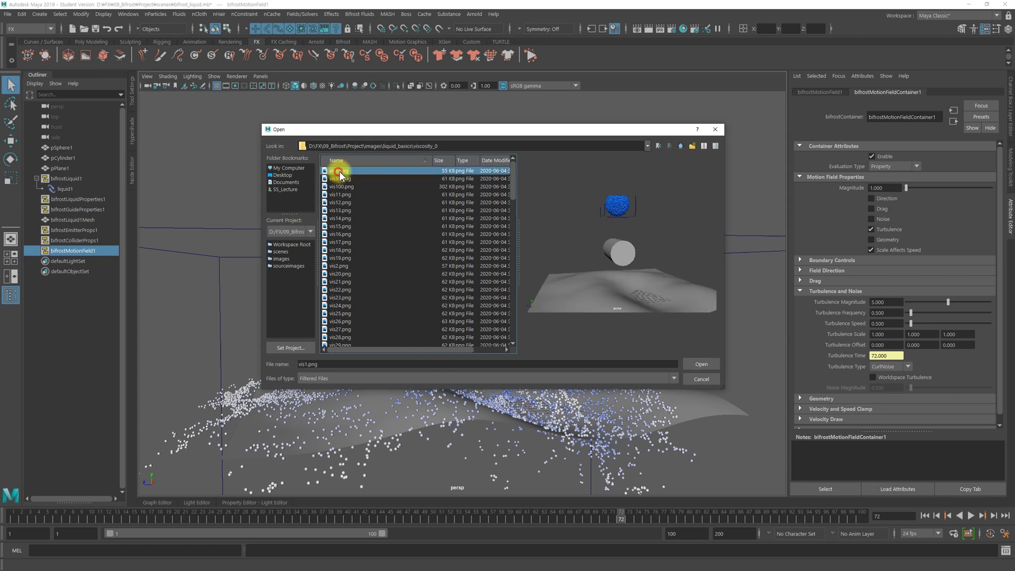
{"action": "left_click", "coordinate": [702, 365]}
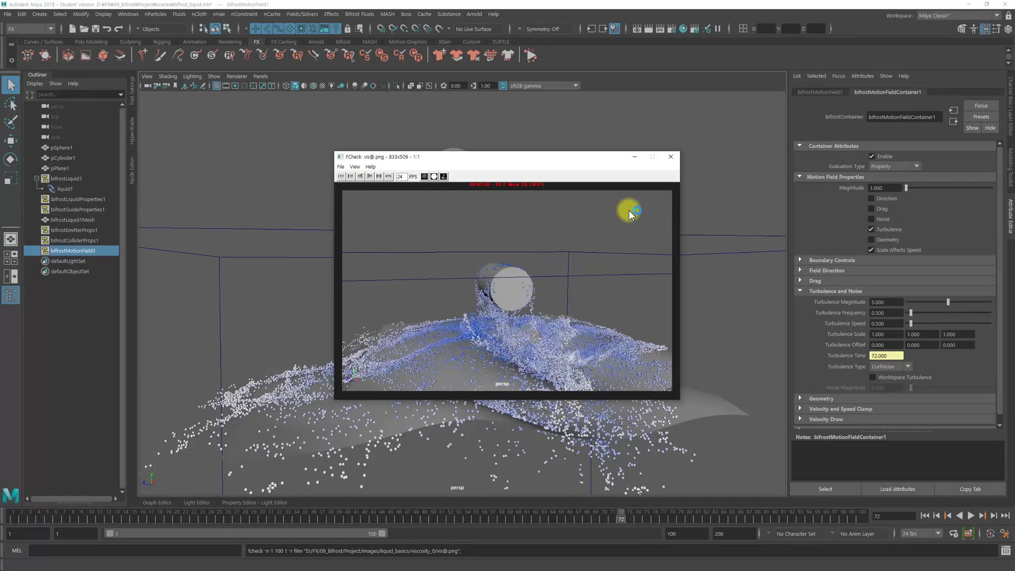
{"action": "left_click", "coordinate": [671, 156]}
Inspect the liquid at frame 72 from several angles and examine the emitter's density and stickiness attributes
{"action": "left_click_drag", "start_coordinate": [615, 259], "coordinate": [564, 236], "text": "alt"}
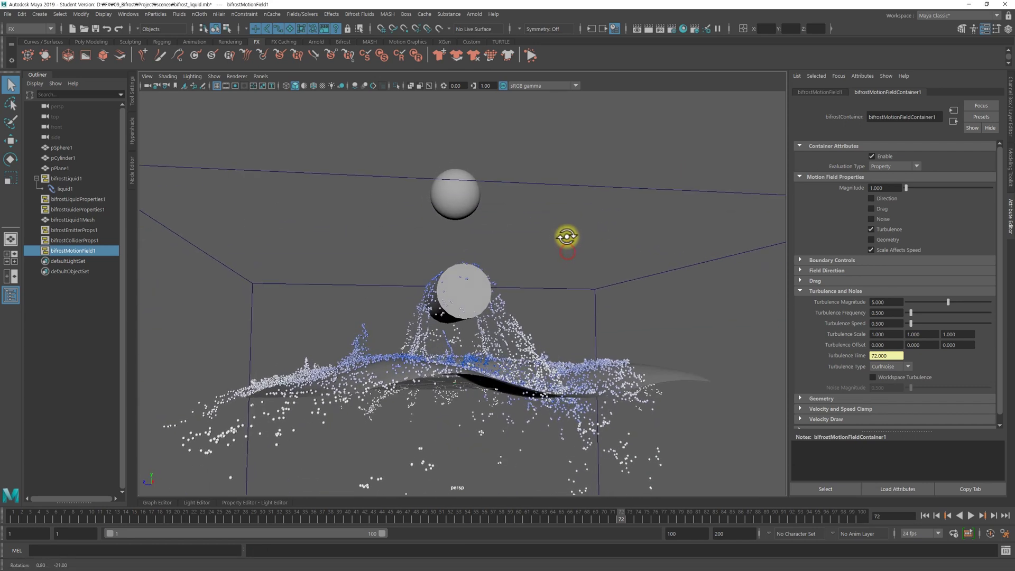
{"action": "left_click_drag", "start_coordinate": [569, 290], "coordinate": [517, 295], "text": "alt"}
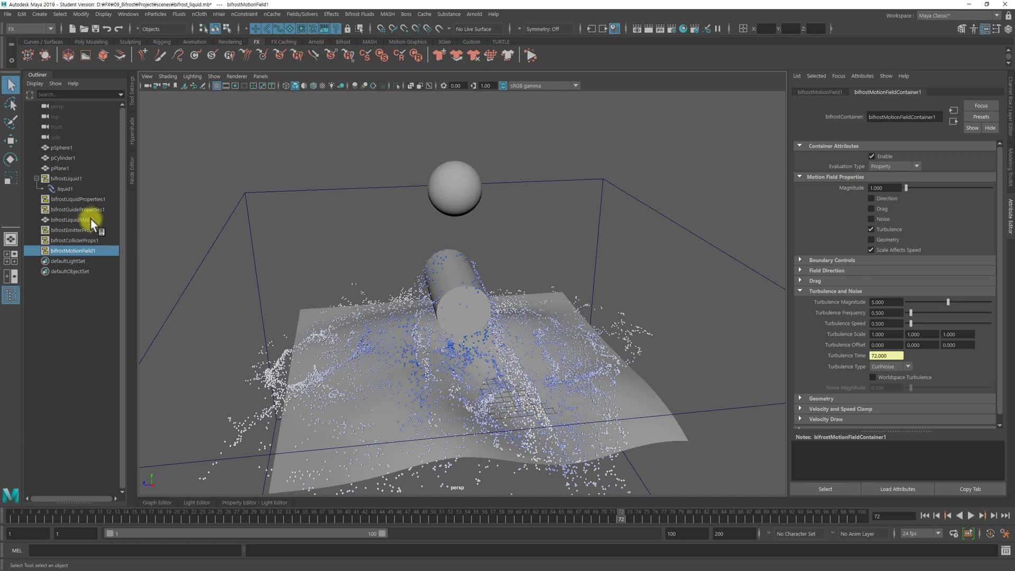
{"action": "left_click_drag", "start_coordinate": [421, 253], "coordinate": [510, 268], "text": "alt"}
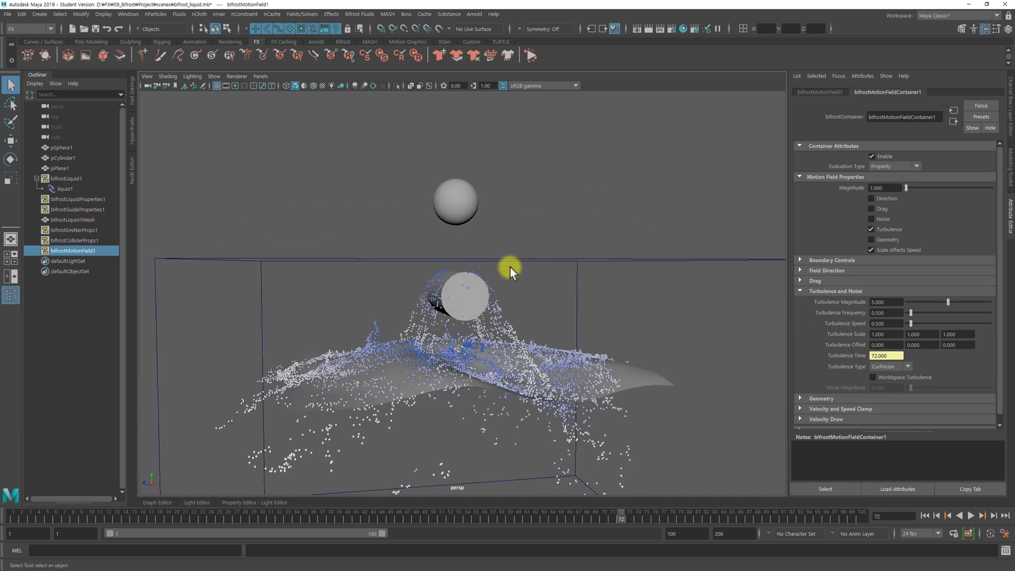
{"action": "left_click_drag", "start_coordinate": [490, 351], "coordinate": [465, 357], "text": "alt"}
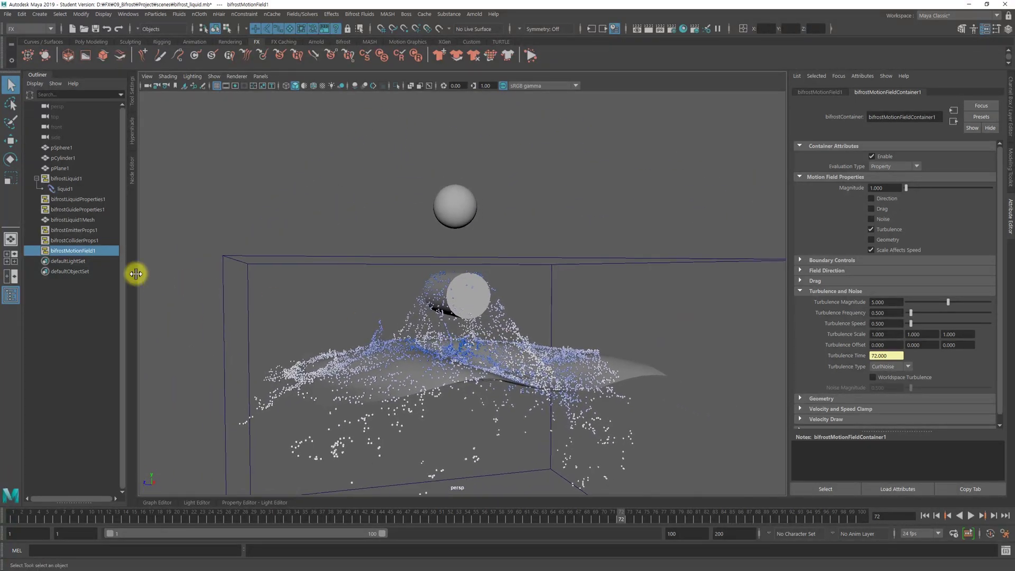
{"action": "left_click", "coordinate": [74, 230]}
{"action": "left_click", "coordinate": [820, 219]}
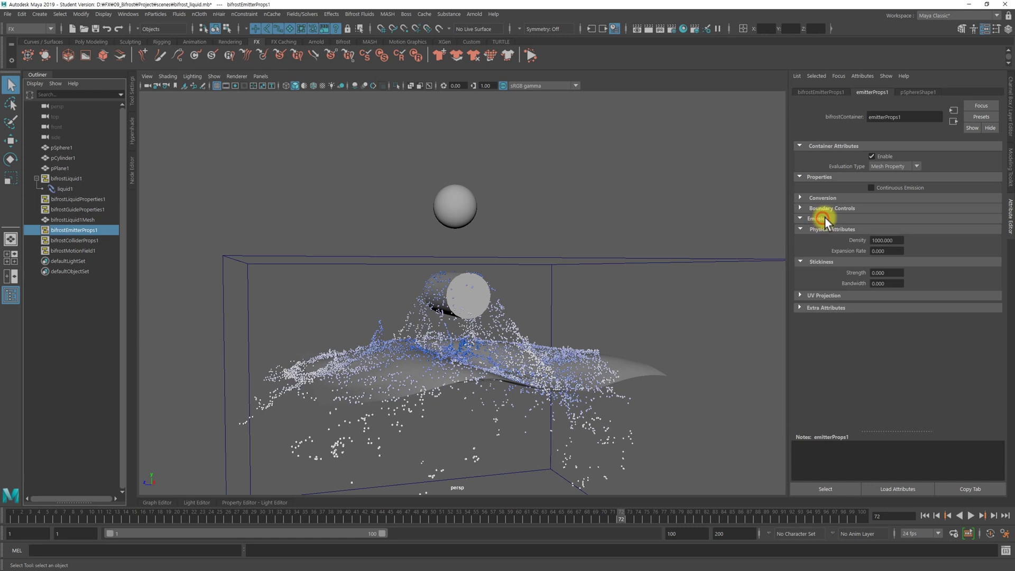
{"action": "left_click", "coordinate": [892, 240]}
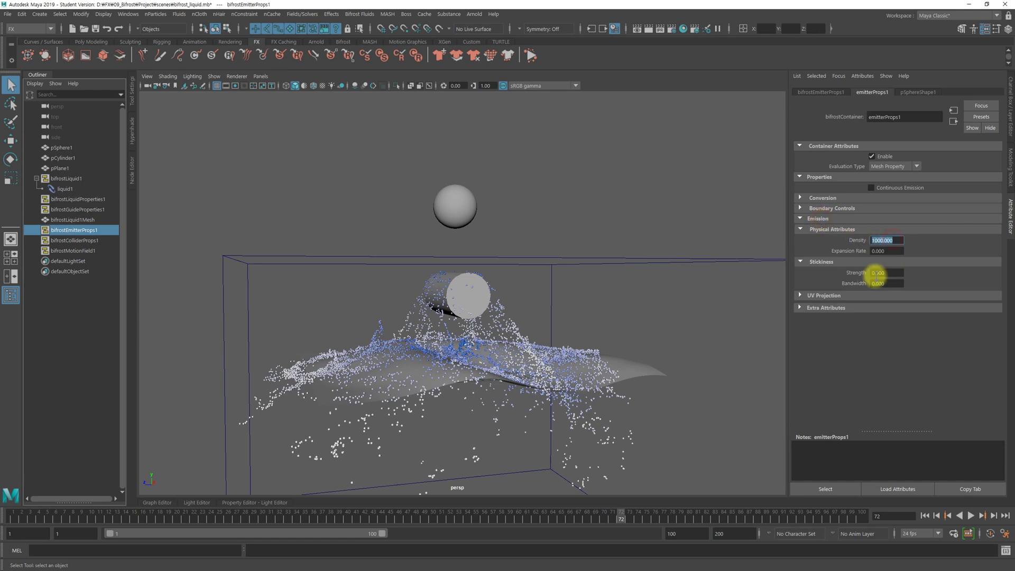
{"action": "left_click_drag", "start_coordinate": [483, 324], "coordinate": [465, 351], "text": "alt"}
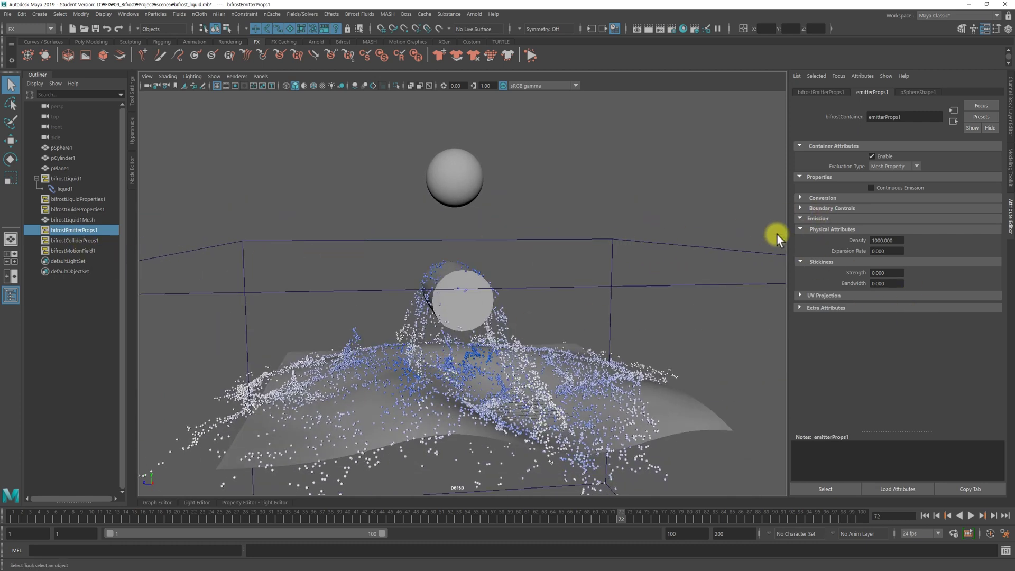
Examine the droplet threshold and mergeback depth in the emission settings of bifrostLiquidProperties1
{"action": "left_click_drag", "start_coordinate": [95, 230], "coordinate": [90, 217]}
{"action": "left_click", "coordinate": [76, 199]}
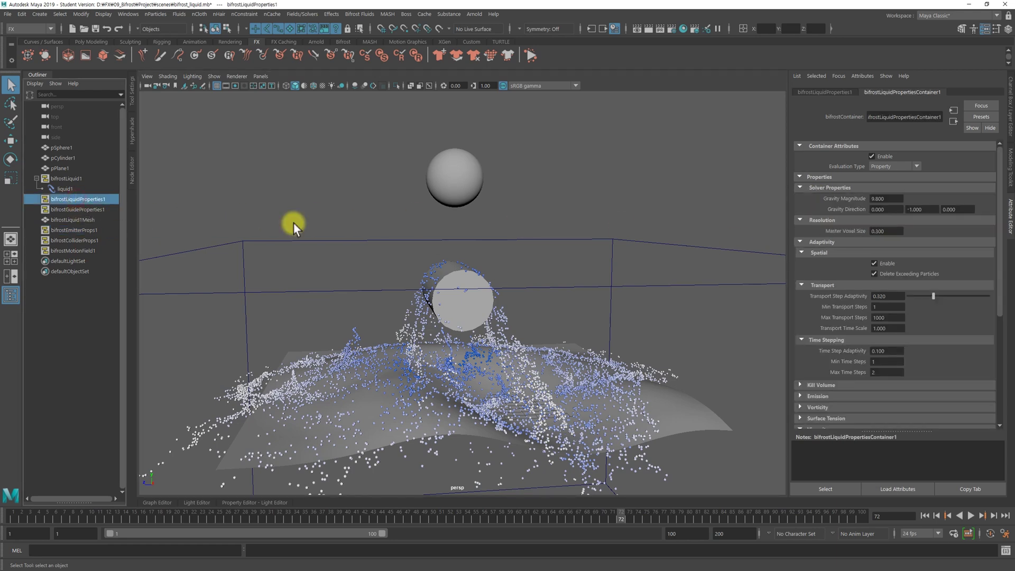
{"action": "scroll", "coordinate": [839, 259], "scroll_direction": "down", "scroll_amount": 5}
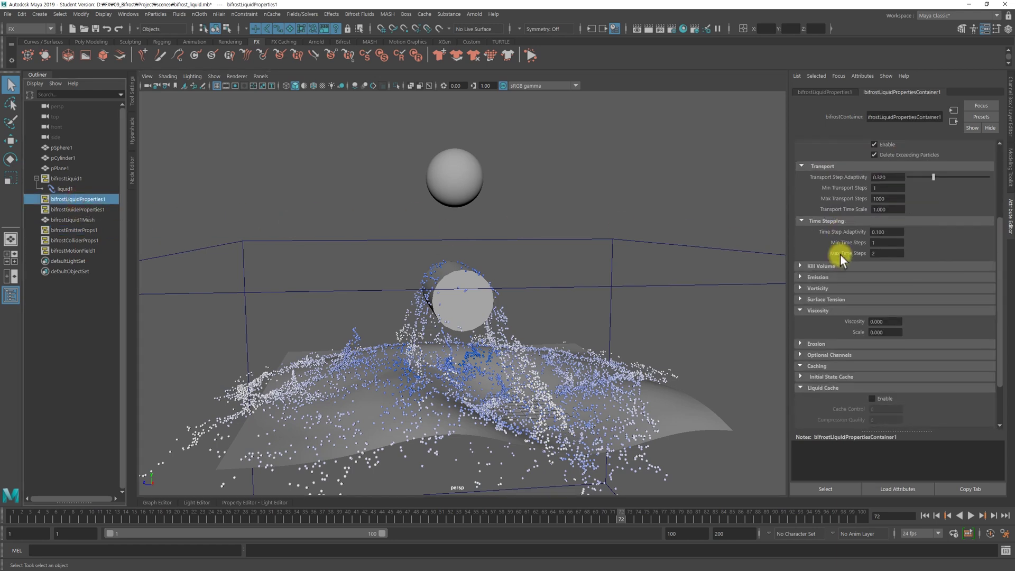
{"action": "left_click", "coordinate": [820, 278]}
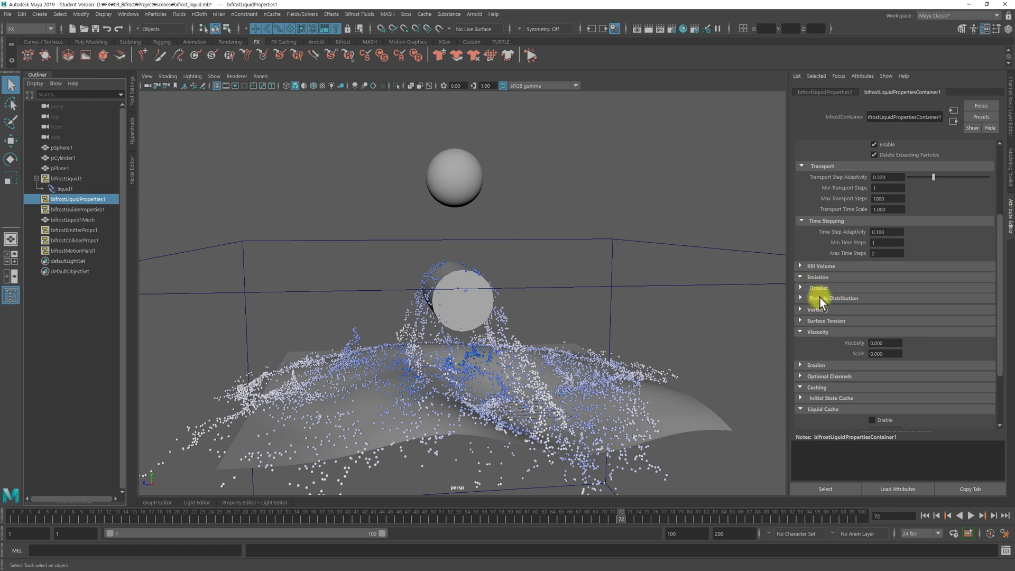
{"action": "left_click", "coordinate": [820, 290]}
{"action": "left_click", "coordinate": [820, 290]}
{"action": "left_click", "coordinate": [821, 291]}
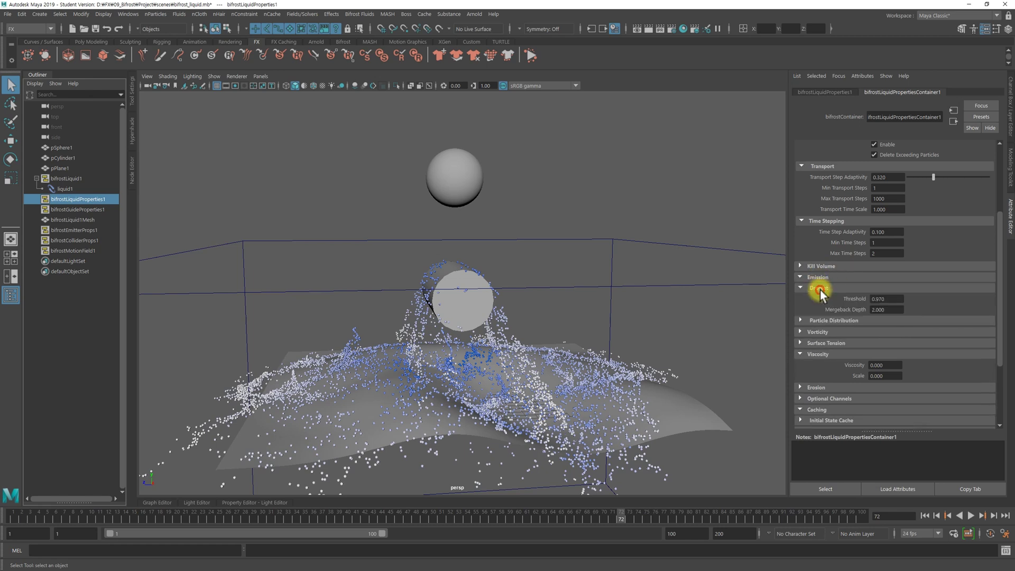
{"action": "left_click", "coordinate": [821, 291]}
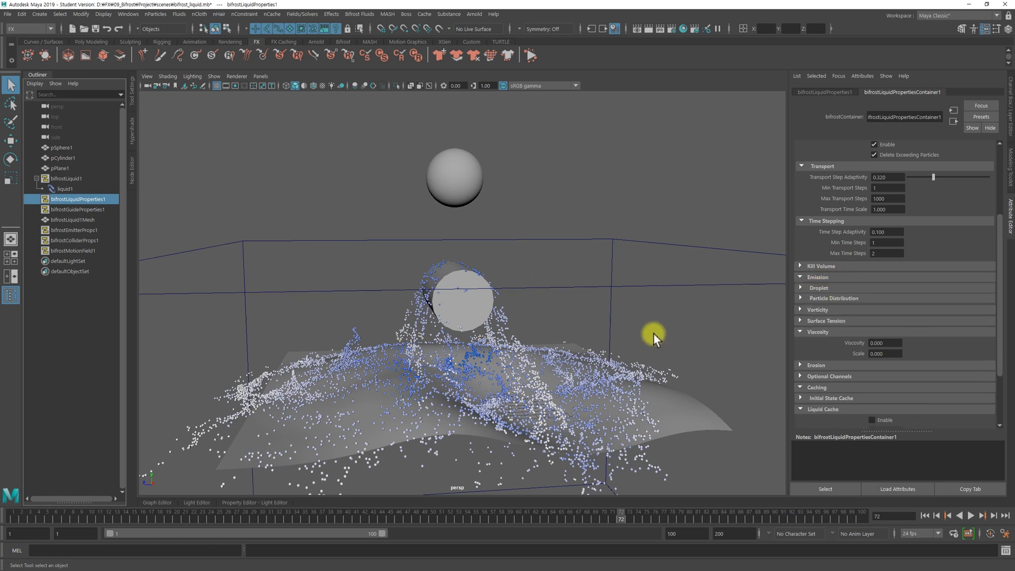
Set the liquid's Interior Particle Density to 2 in its particle distribution settings
{"action": "left_click", "coordinate": [823, 300]}
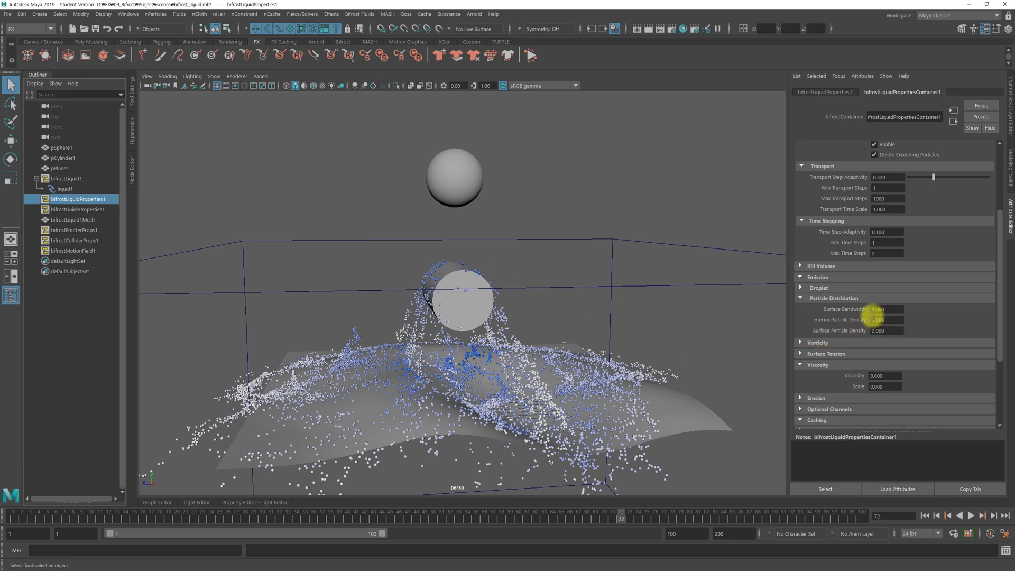
{"action": "right_click_drag", "start_coordinate": [480, 324], "coordinate": [554, 344], "text": "alt"}
{"action": "left_click_drag", "start_coordinate": [554, 343], "coordinate": [743, 316], "text": "alt"}
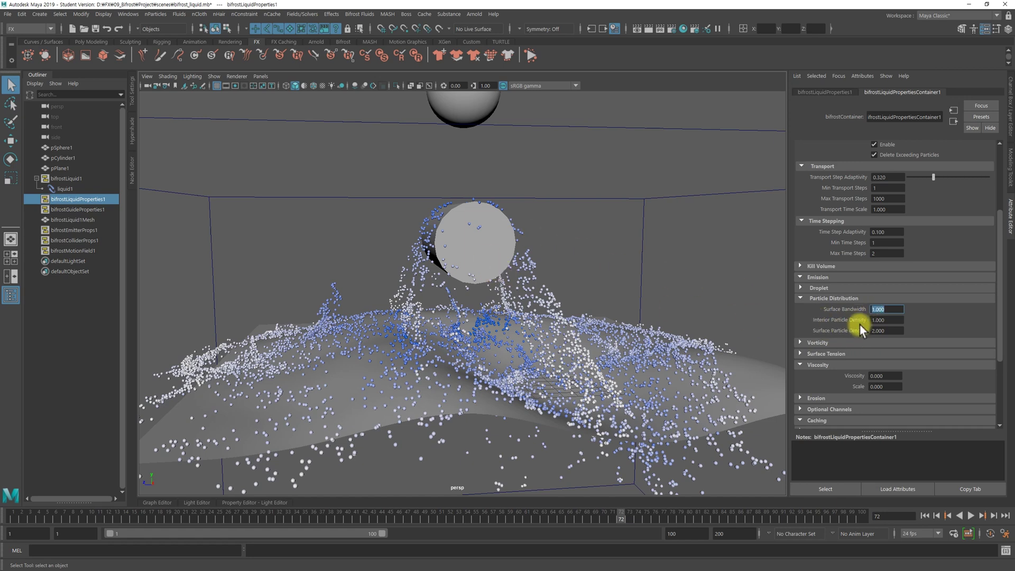
{"action": "right_click_drag", "start_coordinate": [623, 327], "coordinate": [623, 329], "text": "alt"}
{"action": "left_click_drag", "start_coordinate": [622, 328], "coordinate": [491, 313], "text": "alt"}
{"action": "double_click", "coordinate": [882, 320]}
{"action": "left_click_drag", "start_coordinate": [457, 279], "coordinate": [525, 325], "text": "alt"}
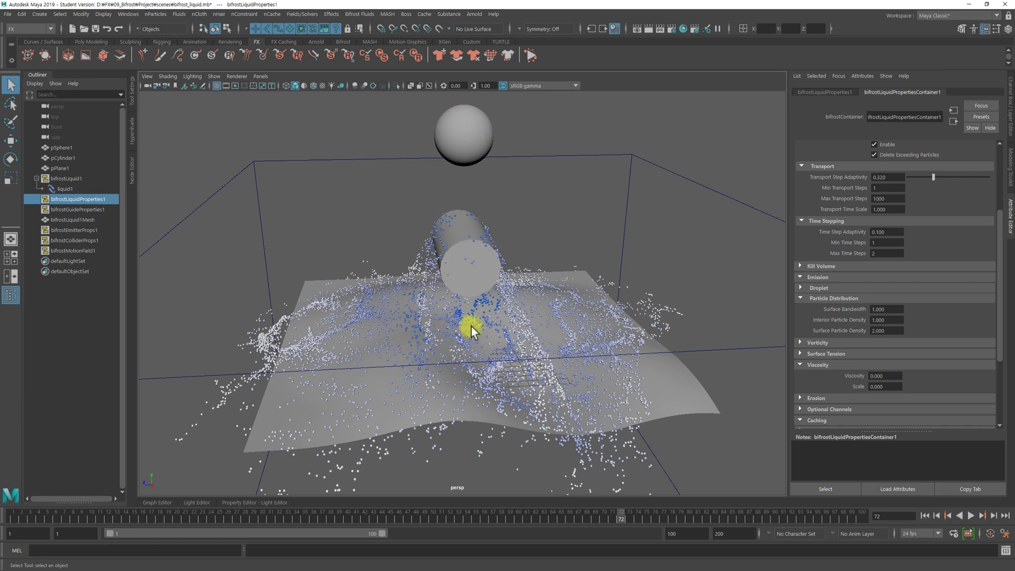
{"action": "double_click", "coordinate": [891, 319]}
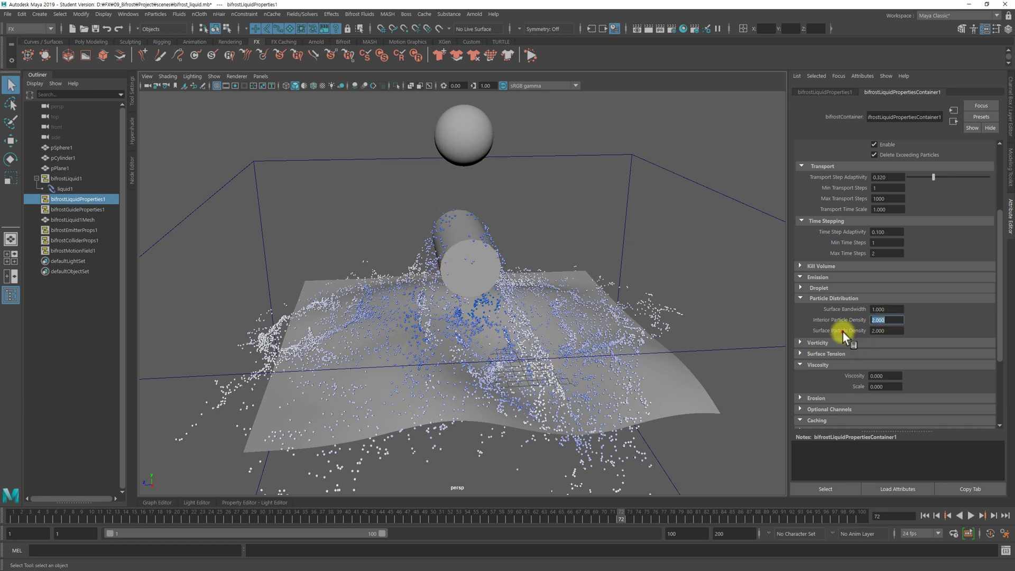
{"action": "left_click", "coordinate": [890, 329]}
{"action": "left_click", "coordinate": [888, 320]}
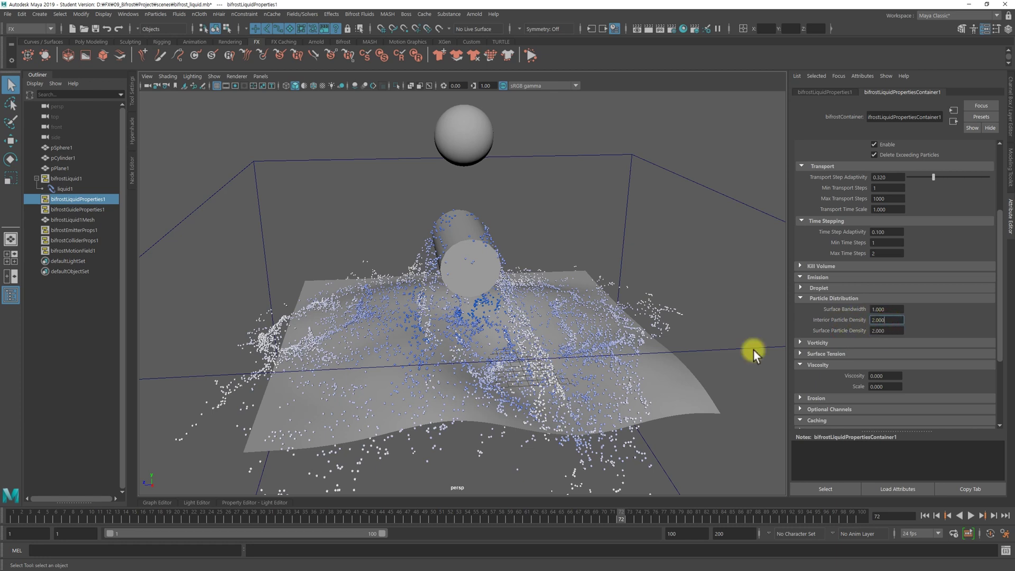
Replay the simulation from the first frame to frame 76 and inspect the denser liquid from several angles
{"action": "left_click_drag", "start_coordinate": [753, 347], "coordinate": [480, 324], "text": "alt"}
{"action": "left_click", "coordinate": [924, 517]}
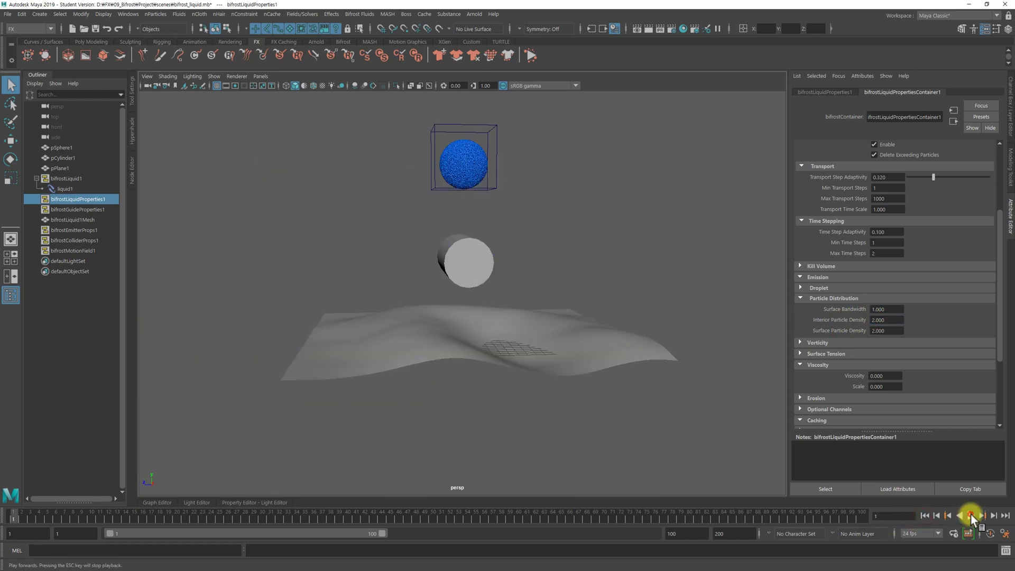
{"action": "left_click", "coordinate": [971, 516]}
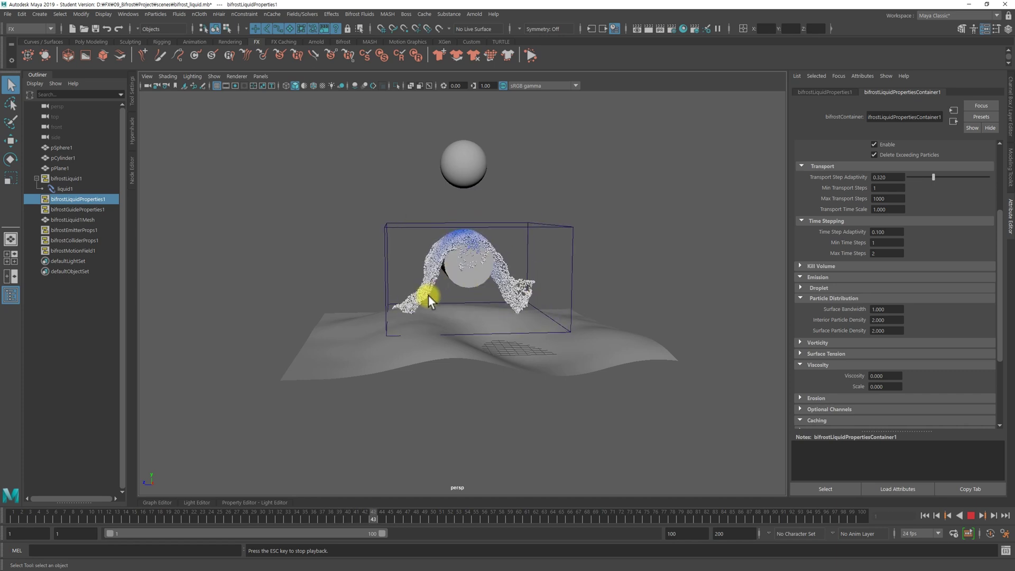
{"action": "left_click_drag", "start_coordinate": [513, 344], "coordinate": [499, 364], "text": "alt"}
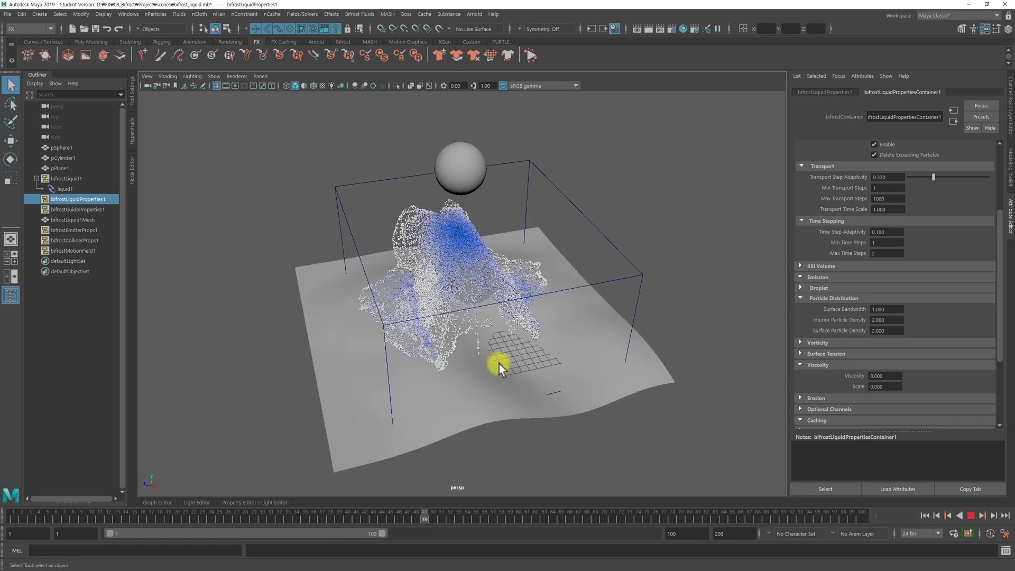
{"action": "left_click_drag", "start_coordinate": [440, 334], "coordinate": [471, 334], "text": "alt"}
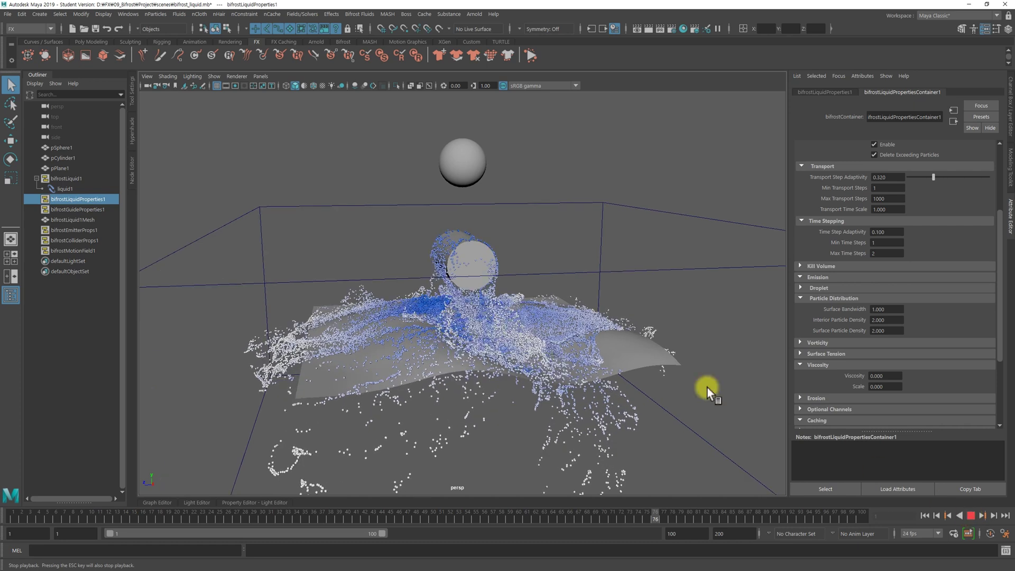
{"action": "key", "text": "Escape"}
{"action": "left_click_drag", "start_coordinate": [596, 347], "coordinate": [548, 331], "text": "alt"}
{"action": "right_click_drag", "start_coordinate": [548, 331], "coordinate": [633, 295], "text": "alt"}
{"action": "mouse_move", "coordinate": [510, 358]}
{"action": "left_mouse_down", "text": "alt"}
{"action": "mouse_move", "coordinate": [516, 407]}
{"action": "mouse_move", "coordinate": [567, 384]}
{"action": "mouse_move", "coordinate": [691, 369]}
{"action": "mouse_move", "coordinate": [642, 389]}
{"action": "mouse_move", "coordinate": [524, 391]}
{"action": "mouse_move", "coordinate": [492, 358]}
{"action": "left_mouse_up", "text": "alt"}
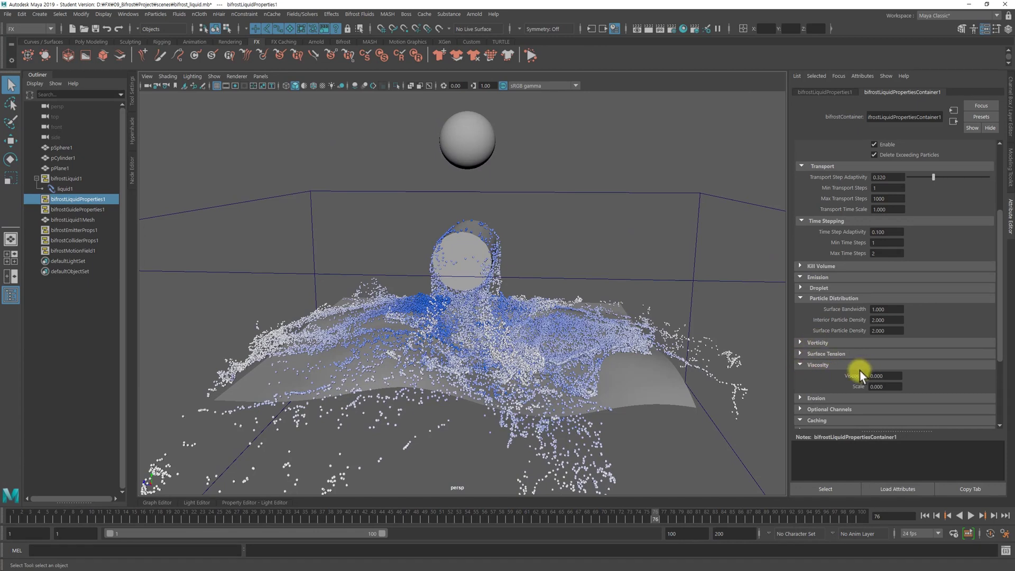
Examine the liquid's viscosity settings and the particle flow around the cylinder and plane at frame 76
{"action": "scroll", "coordinate": [851, 369], "scroll_direction": "down", "scroll_amount": 3}
{"action": "left_click_drag", "start_coordinate": [451, 335], "coordinate": [513, 342], "text": "alt"}
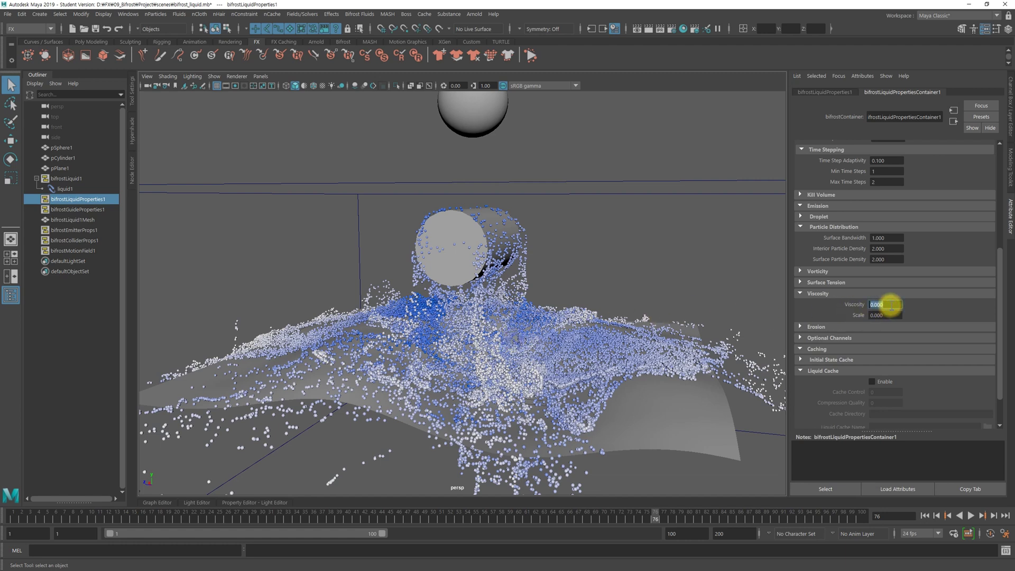
{"action": "left_click_drag", "start_coordinate": [644, 351], "coordinate": [560, 329], "text": "alt"}
{"action": "left_click_drag", "start_coordinate": [455, 338], "coordinate": [535, 344], "text": "alt"}
{"action": "right_click_drag", "start_coordinate": [535, 345], "coordinate": [553, 346], "text": "alt"}
{"action": "left_click_drag", "start_coordinate": [553, 347], "coordinate": [487, 332], "text": "alt"}
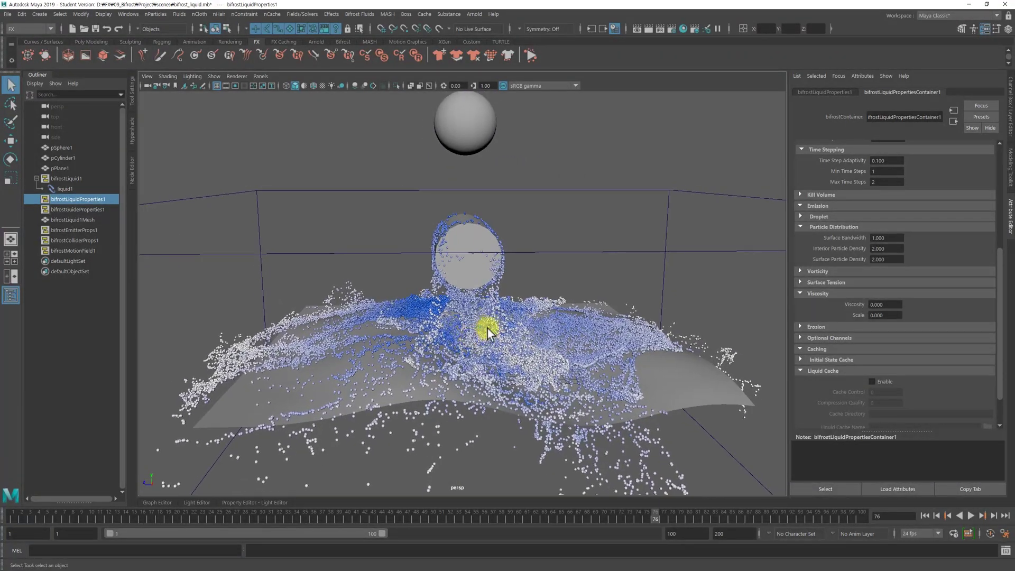
{"action": "right_click_drag", "start_coordinate": [488, 332], "coordinate": [839, 338], "text": "alt"}
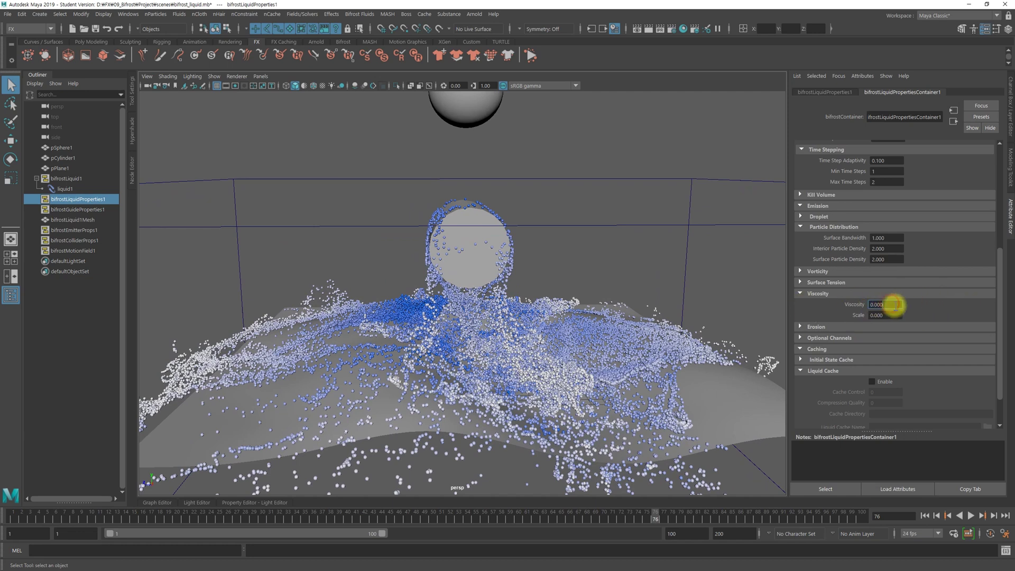
{"action": "left_click_drag", "start_coordinate": [521, 338], "coordinate": [558, 340], "text": "alt"}
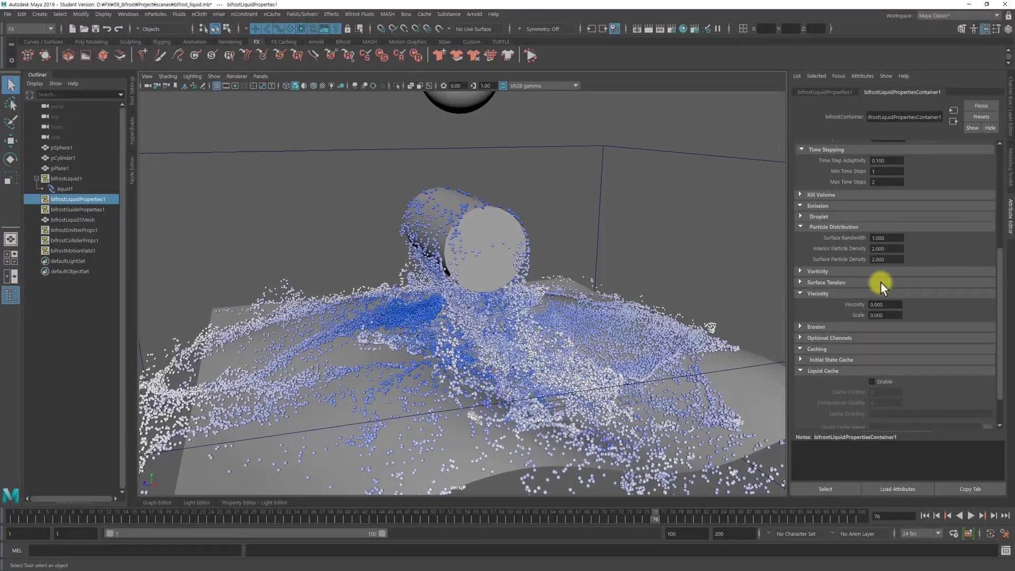
{"action": "left_click", "coordinate": [887, 304]}
{"action": "mouse_move", "coordinate": [508, 317]}
{"action": "left_mouse_down", "text": "alt"}
{"action": "mouse_move", "coordinate": [487, 317]}
{"action": "mouse_move", "coordinate": [506, 310]}
{"action": "left_mouse_up", "text": "alt"}
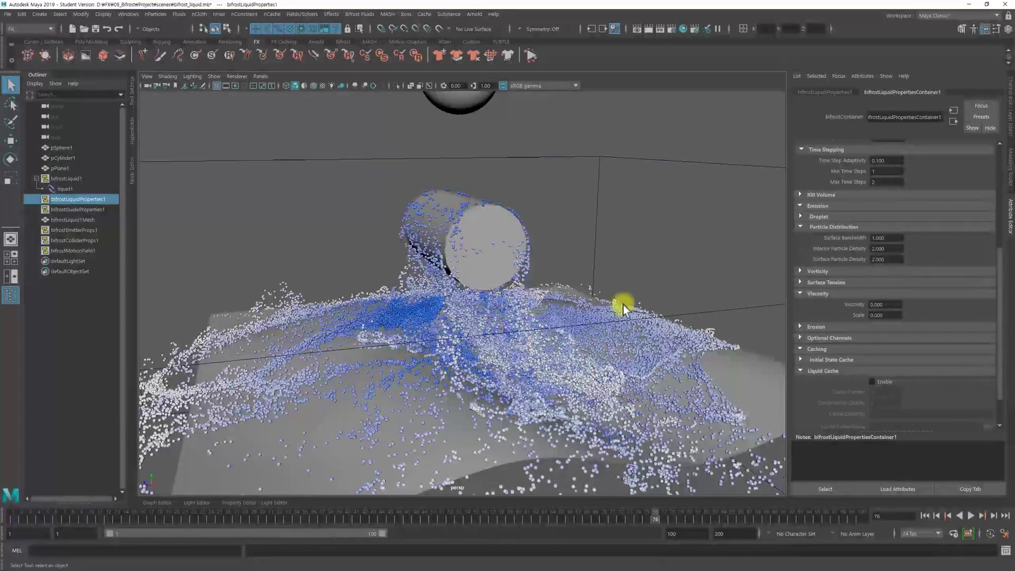
{"action": "scroll", "coordinate": [375, 234], "scroll_direction": "up", "scroll_amount": 1}
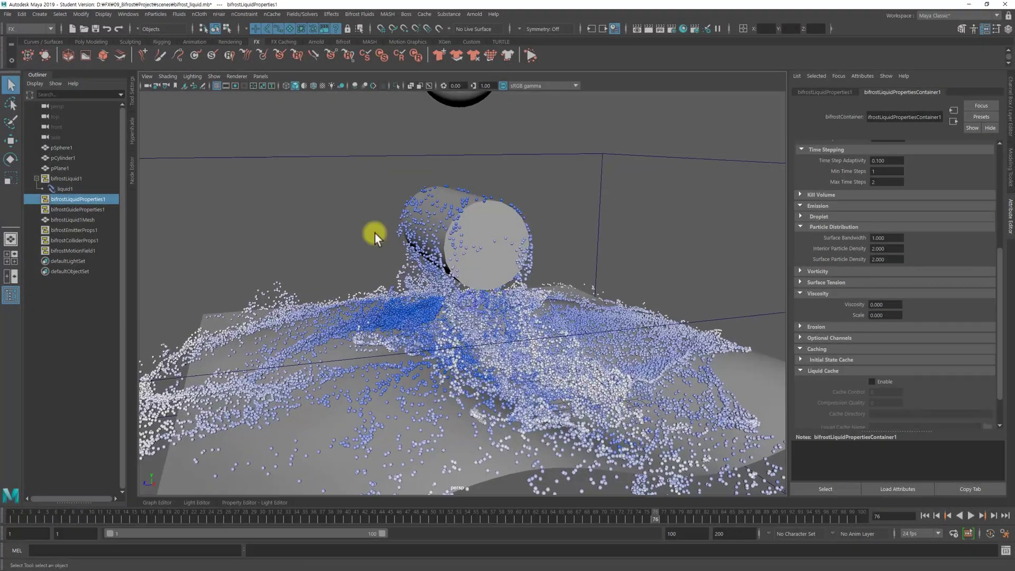
View the viscosity_001 image sequence from the liquid_basics images folder, starting from vis1.png
{"action": "left_click", "coordinate": [10, 15]}
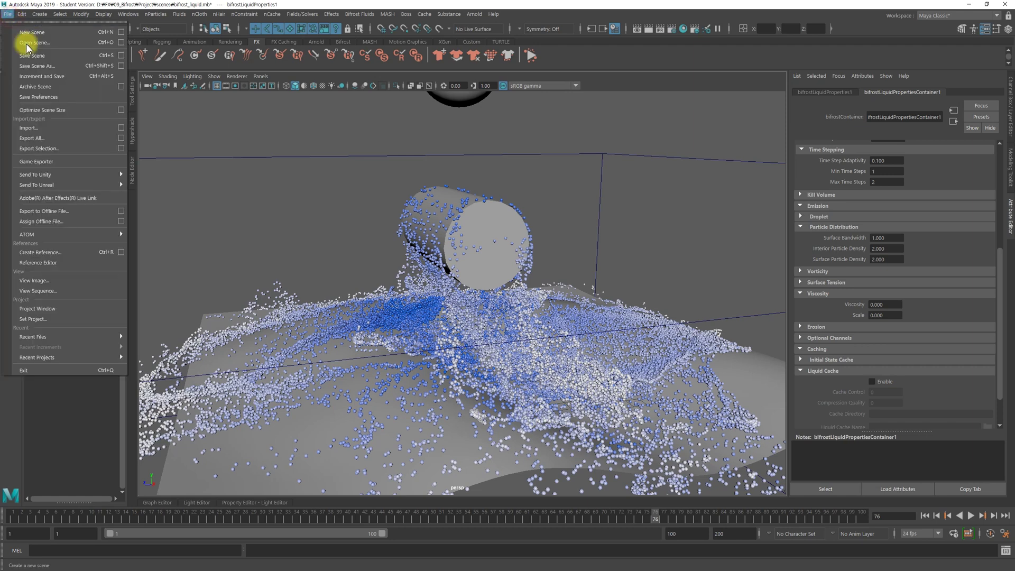
{"action": "left_click", "coordinate": [63, 290]}
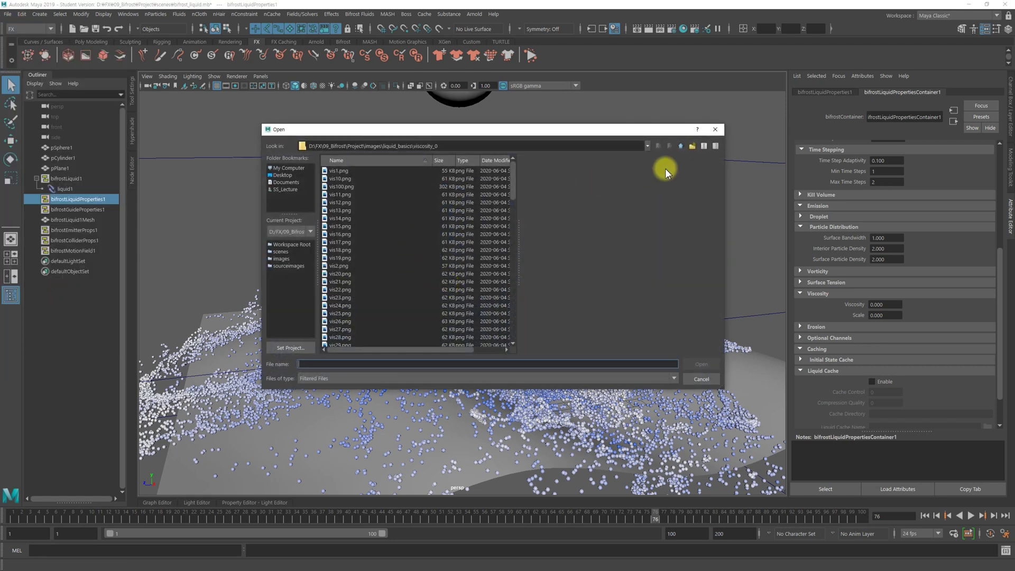
{"action": "left_click", "coordinate": [681, 147]}
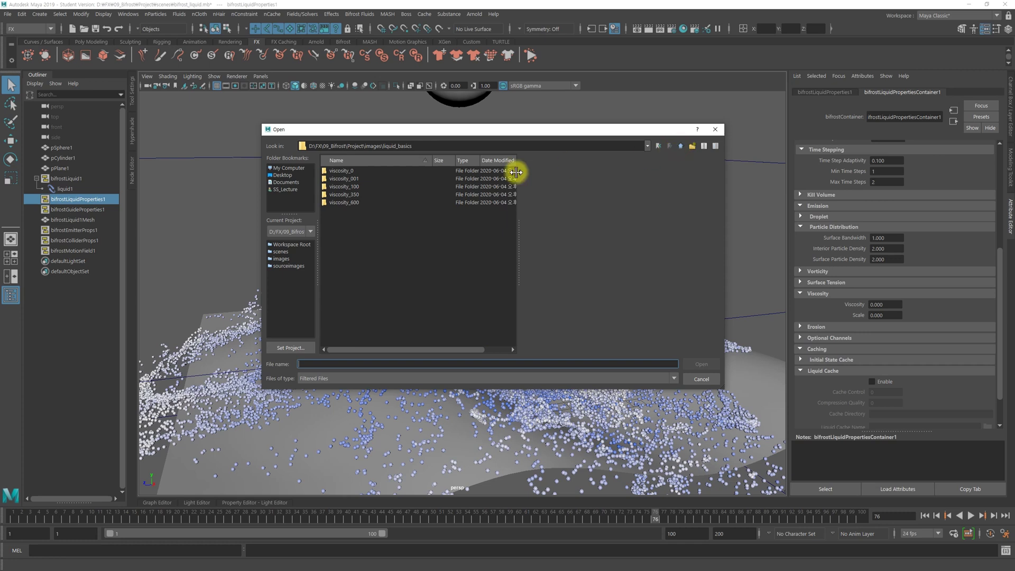
{"action": "double_click", "coordinate": [350, 179]}
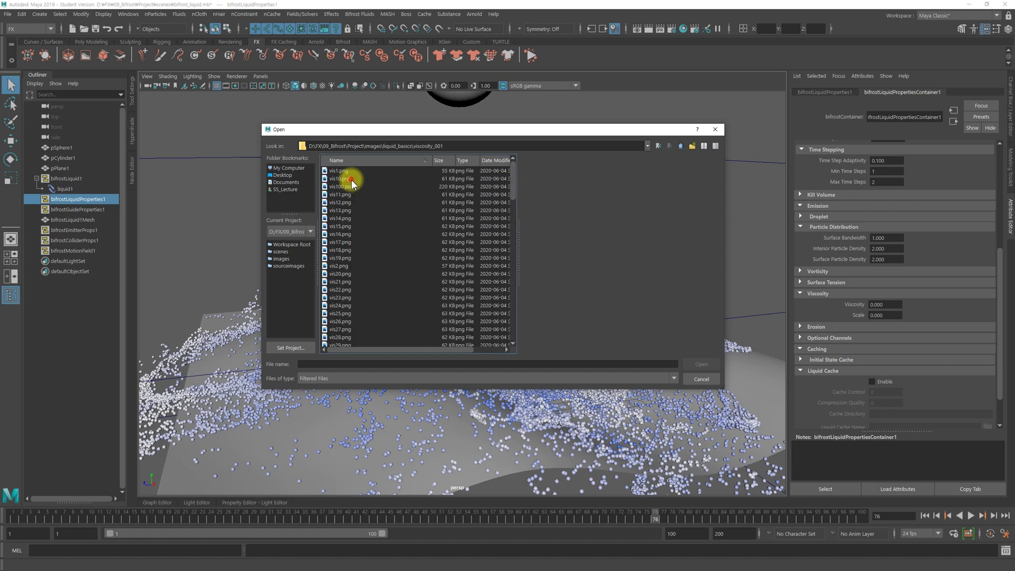
{"action": "left_click", "coordinate": [346, 171]}
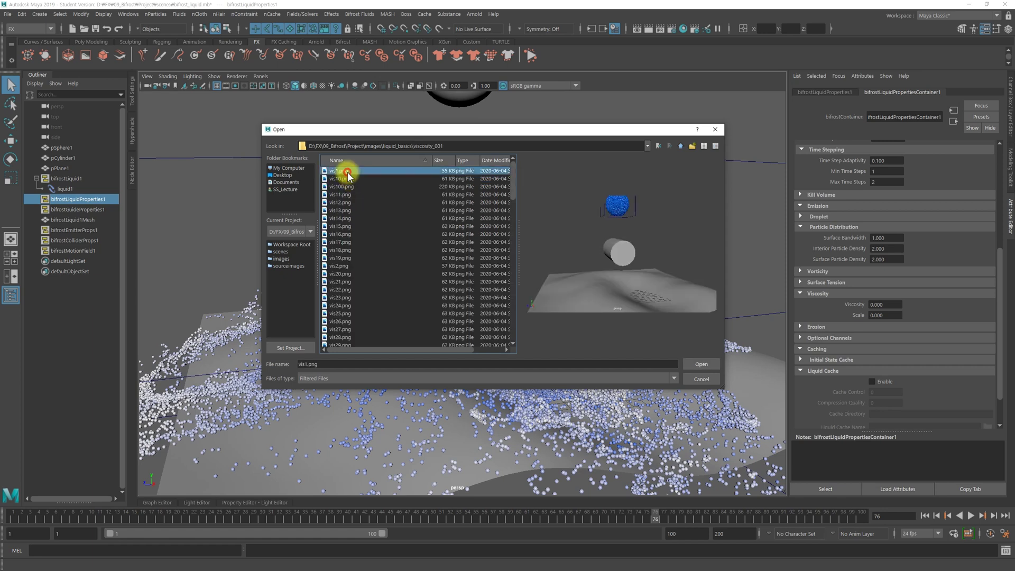
{"action": "left_click", "coordinate": [697, 365]}
{"action": "left_click_drag", "start_coordinate": [548, 159], "coordinate": [490, 148]}
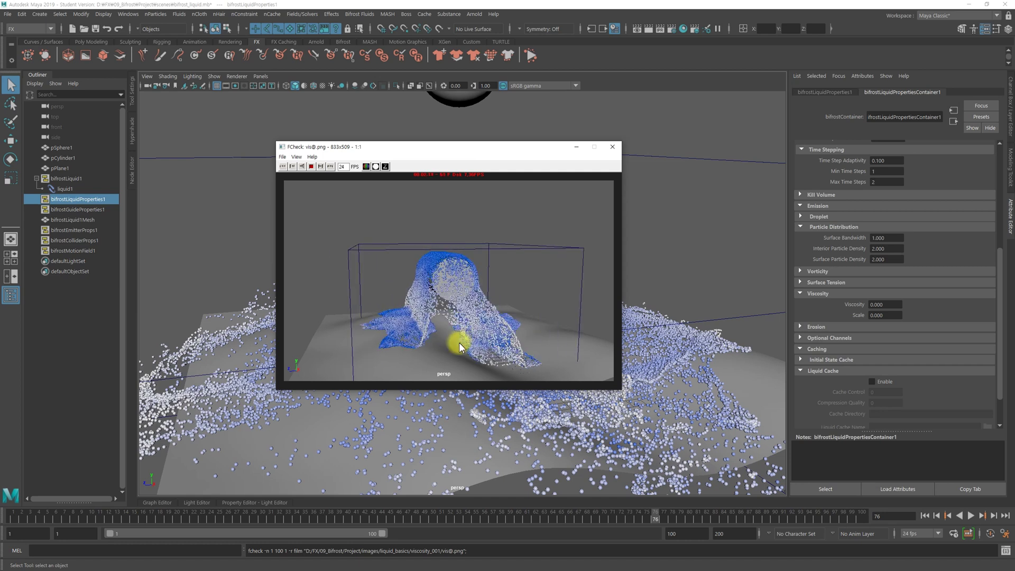
Reposition the viscosity_001 playback window and scrub through its frames to examine how the liquid flows over the cylinder
{"action": "left_click_drag", "start_coordinate": [501, 150], "coordinate": [711, 140]}
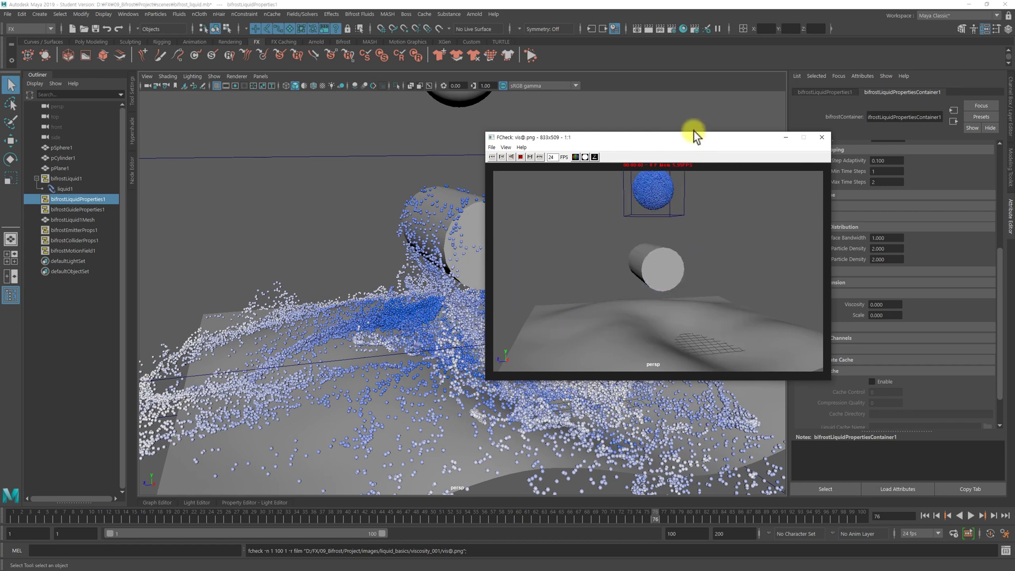
{"action": "left_click_drag", "start_coordinate": [675, 140], "coordinate": [510, 103]}
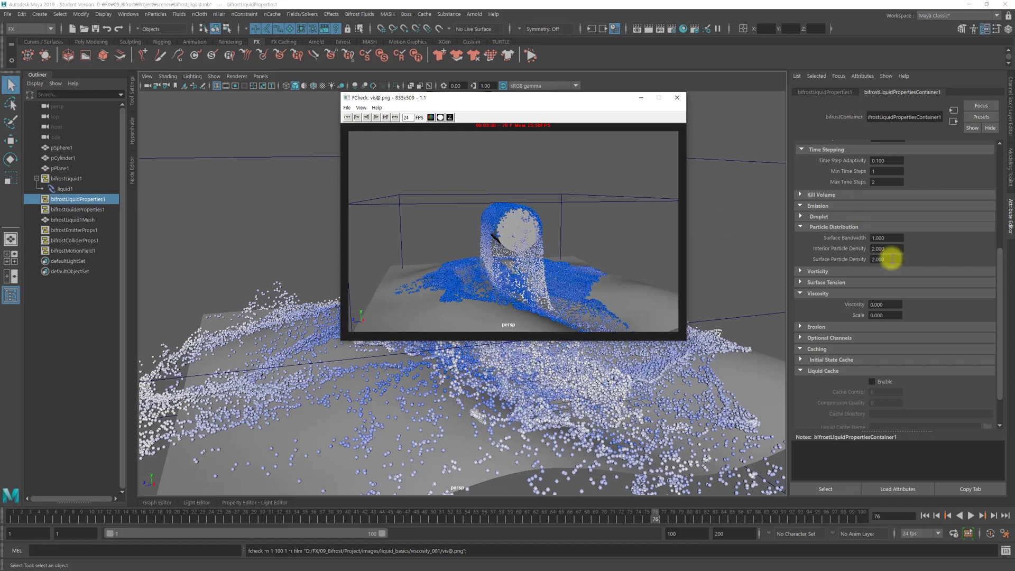
{"action": "left_click_drag", "start_coordinate": [510, 270], "coordinate": [585, 293]}
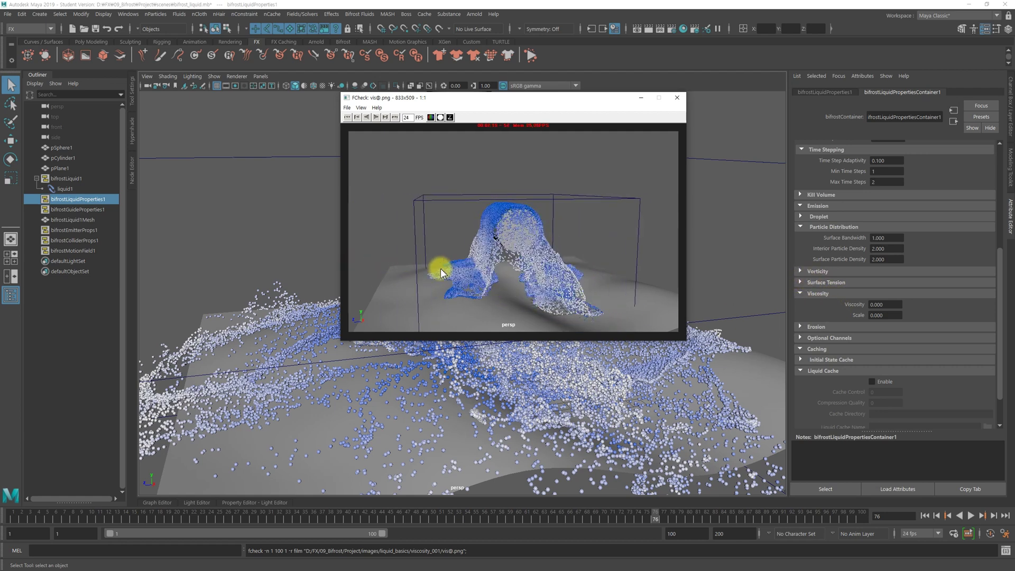
{"action": "left_click_drag", "start_coordinate": [447, 289], "coordinate": [661, 317]}
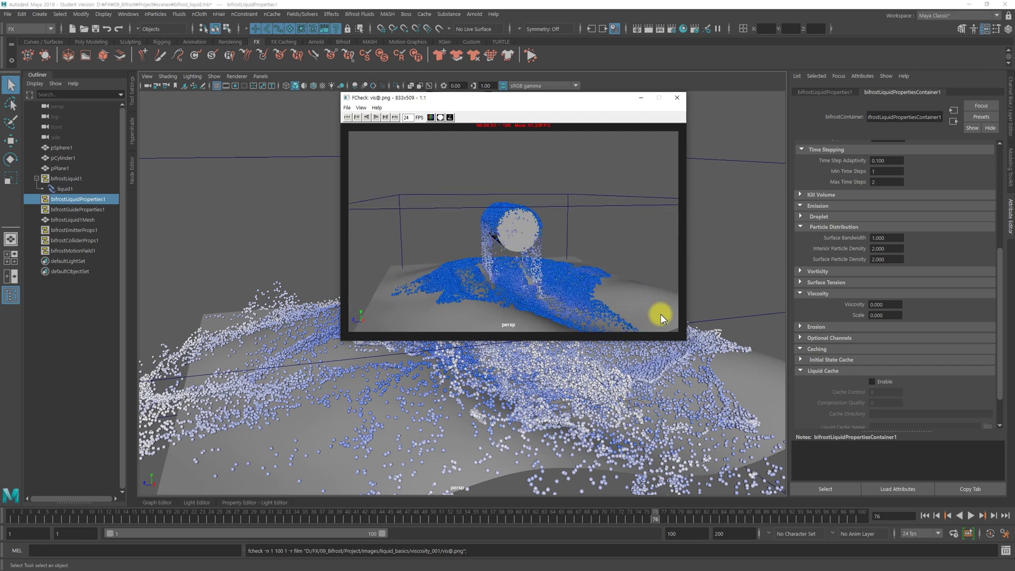
View the viscosity_0 image sequence from vis1.png and place its playback window clear of the viewport's centre
{"action": "left_click_drag", "start_coordinate": [7, 14], "coordinate": [65, 290]}
{"action": "left_click", "coordinate": [682, 146]}
{"action": "double_click", "coordinate": [341, 170]}
{"action": "left_click", "coordinate": [339, 171]}
{"action": "left_click", "coordinate": [699, 361]}
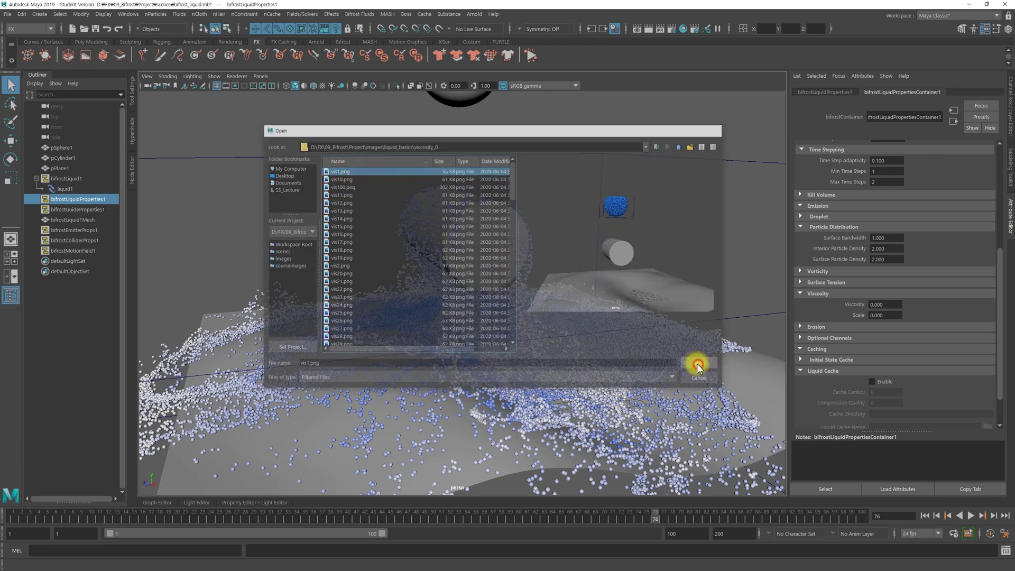
{"action": "left_click_drag", "start_coordinate": [516, 159], "coordinate": [330, 162]}
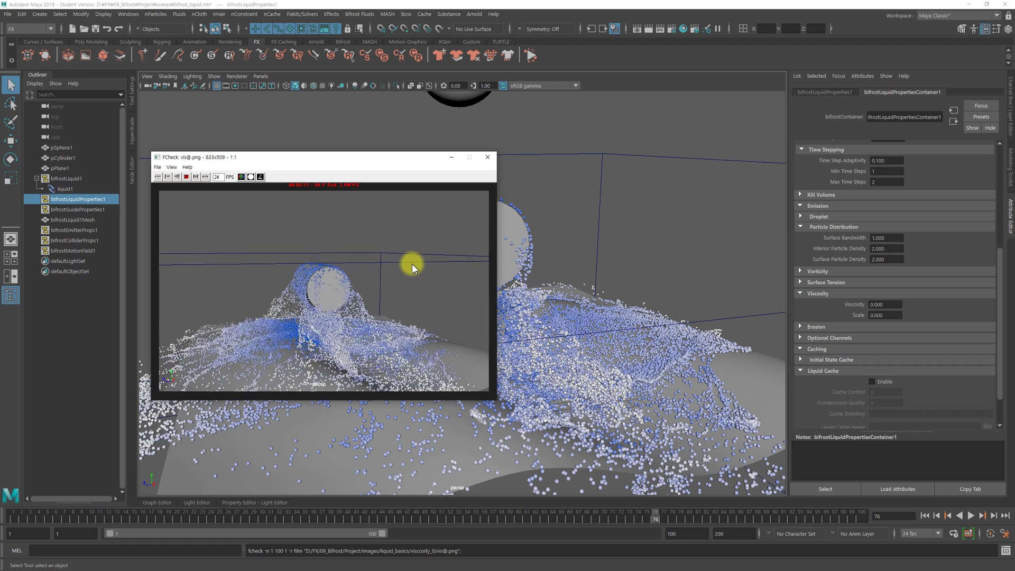
{"action": "left_click_drag", "start_coordinate": [390, 159], "coordinate": [359, 125]}
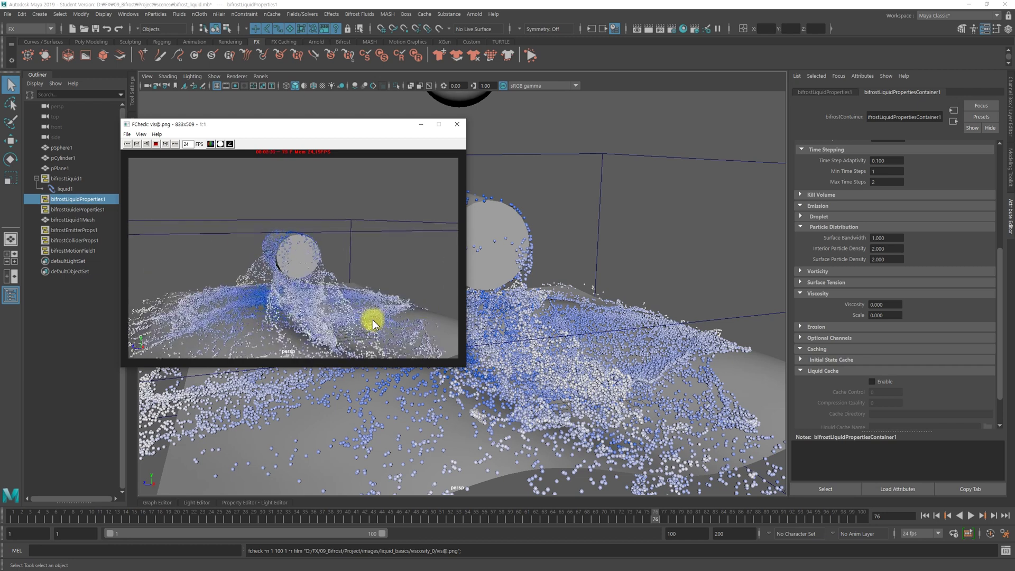
Compare the viscosity_001 and viscosity_0 playbacks side by side, scrub through the viscosity_001 frames, and close the viscosity_0 playback
{"action": "key", "text": "alt+Tab"}
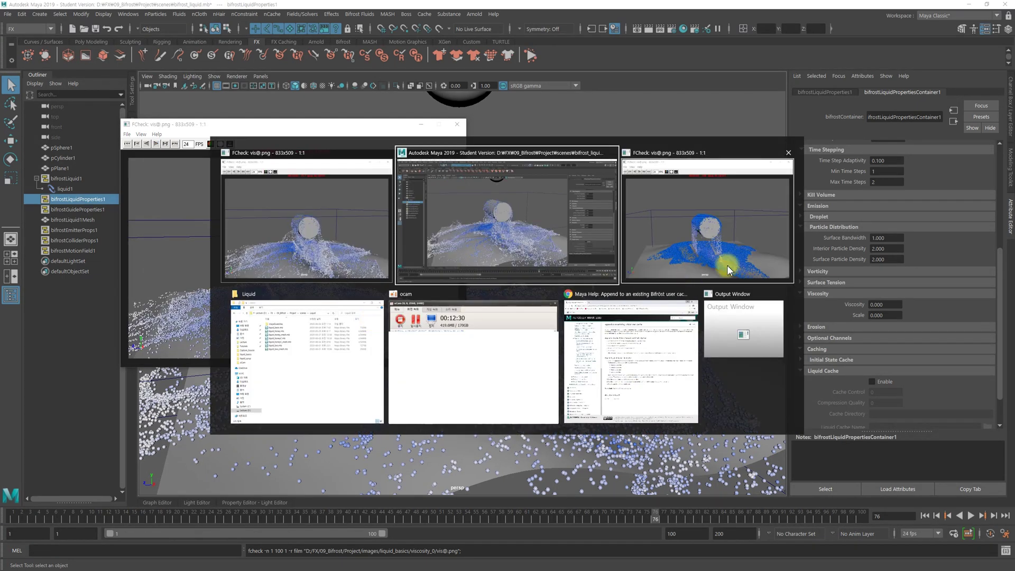
{"action": "left_click", "coordinate": [722, 252]}
{"action": "left_click_drag", "start_coordinate": [463, 108], "coordinate": [595, 139]}
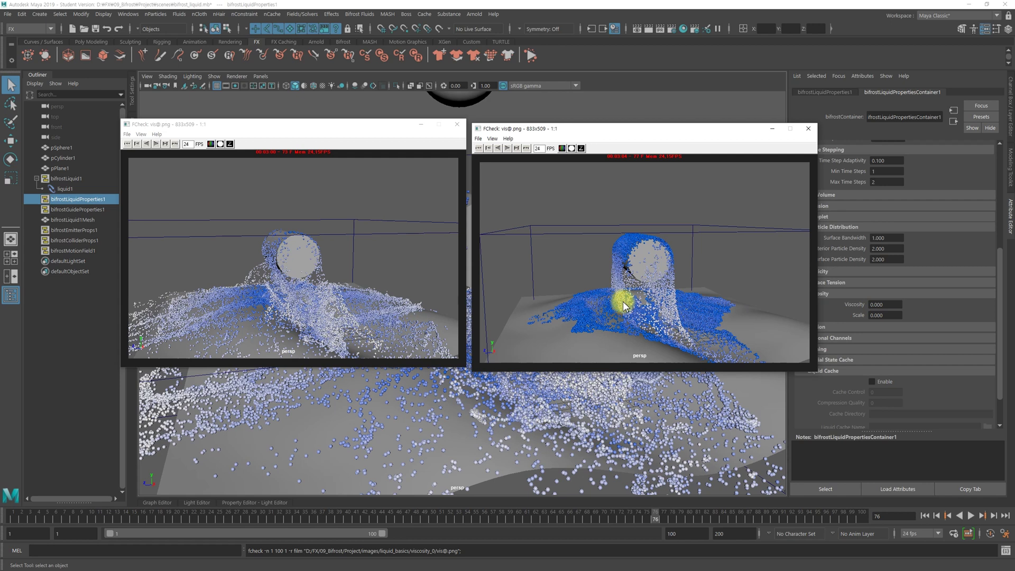
{"action": "mouse_move", "coordinate": [670, 312]}
{"action": "left_mouse_down"}
{"action": "mouse_move", "coordinate": [505, 307]}
{"action": "mouse_move", "coordinate": [550, 300]}
{"action": "mouse_move", "coordinate": [650, 245]}
{"action": "mouse_move", "coordinate": [651, 310]}
{"action": "left_mouse_up"}
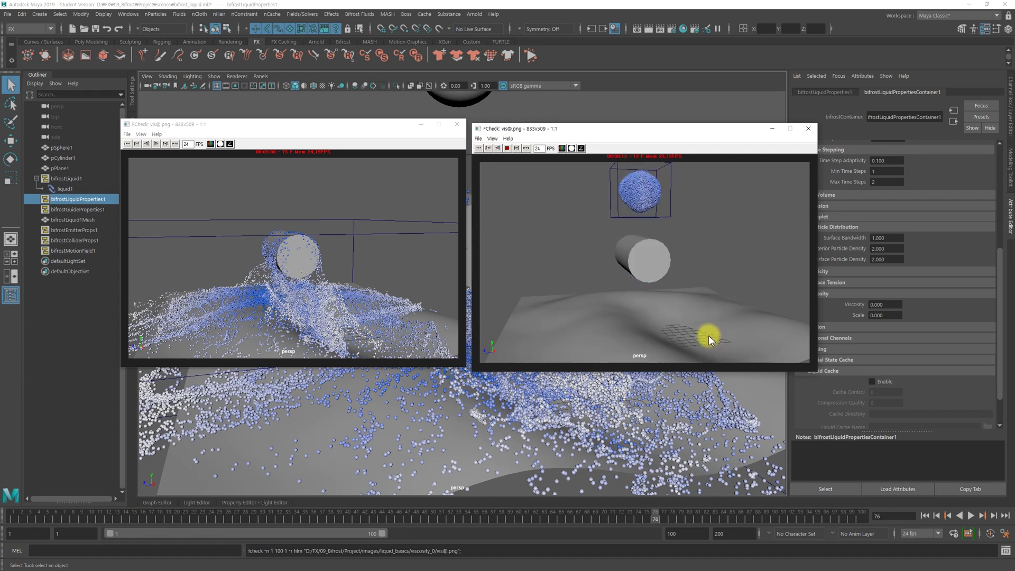
{"action": "left_click", "coordinate": [457, 125]}
View the viscosity_100 image sequence from vis1.png and move its playback window aside for comparison
{"action": "left_click", "coordinate": [8, 14]}
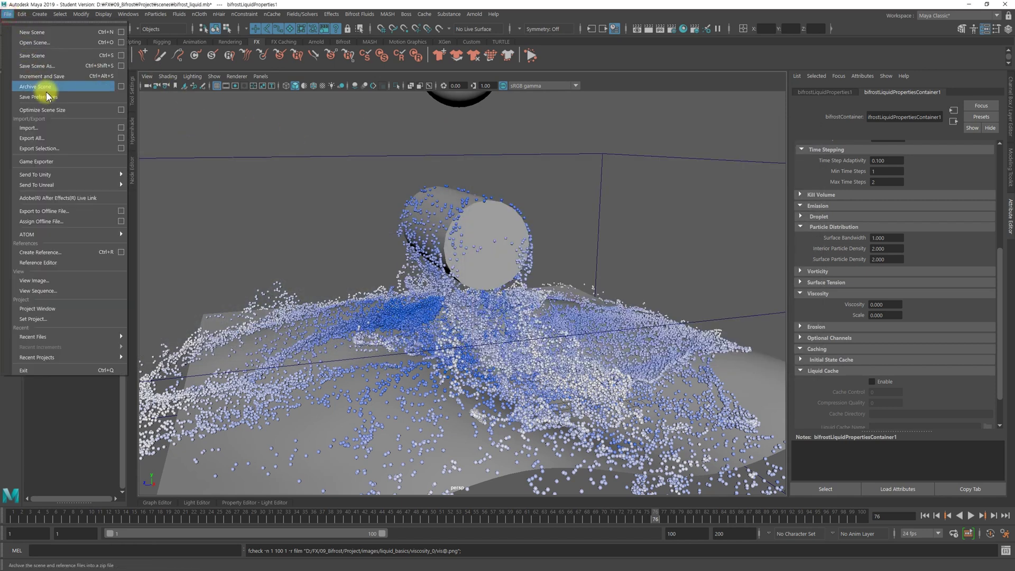
{"action": "left_click", "coordinate": [62, 290]}
{"action": "left_click", "coordinate": [684, 146]}
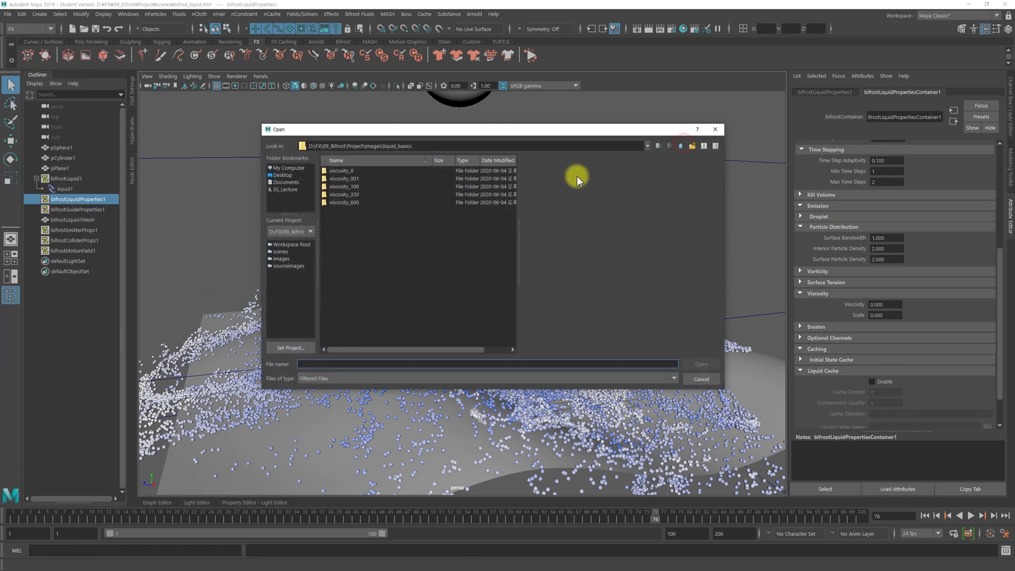
{"action": "double_click", "coordinate": [353, 187]}
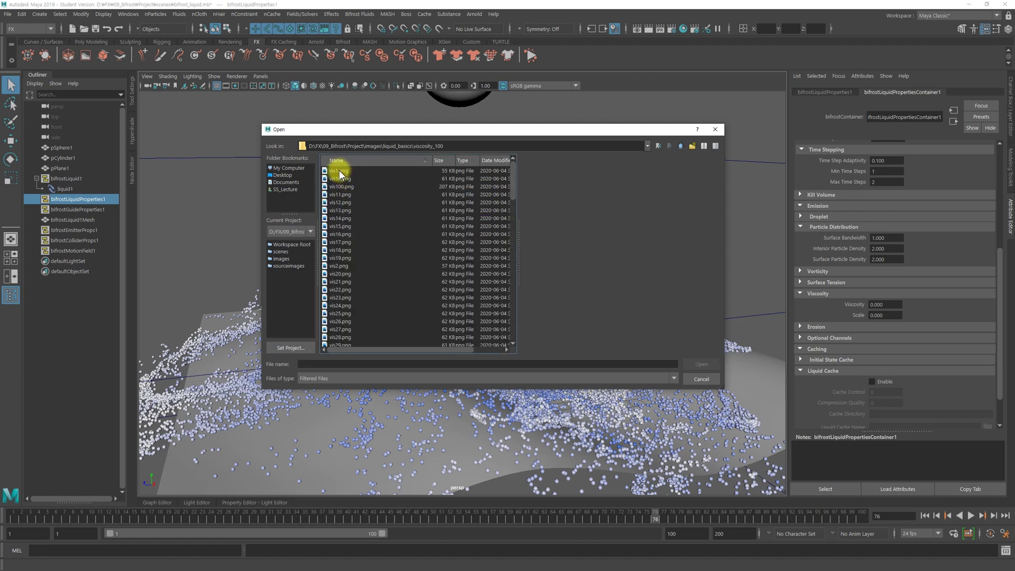
{"action": "left_click", "coordinate": [339, 171]}
{"action": "left_click", "coordinate": [709, 366]}
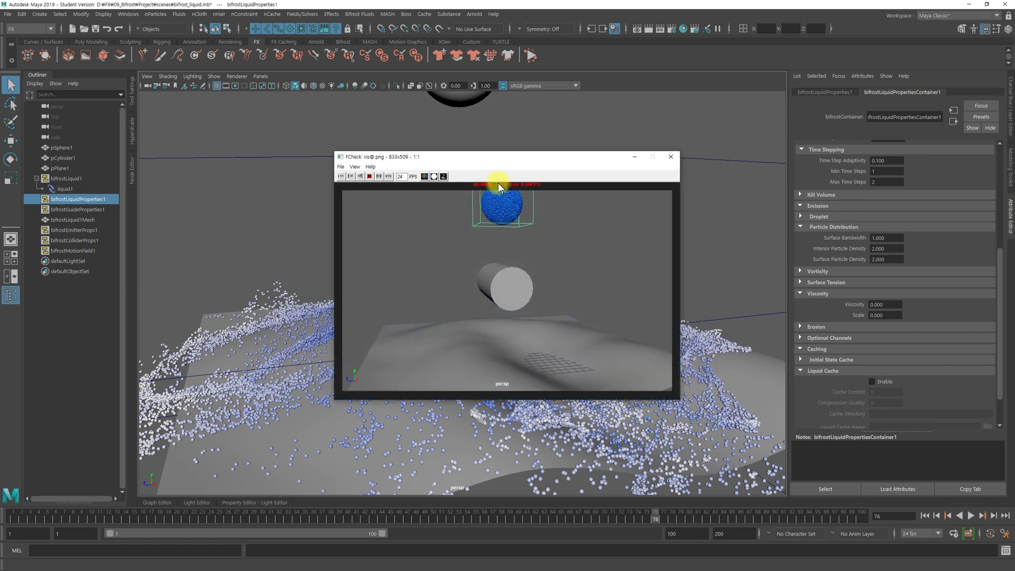
{"action": "left_click_drag", "start_coordinate": [500, 158], "coordinate": [298, 148]}
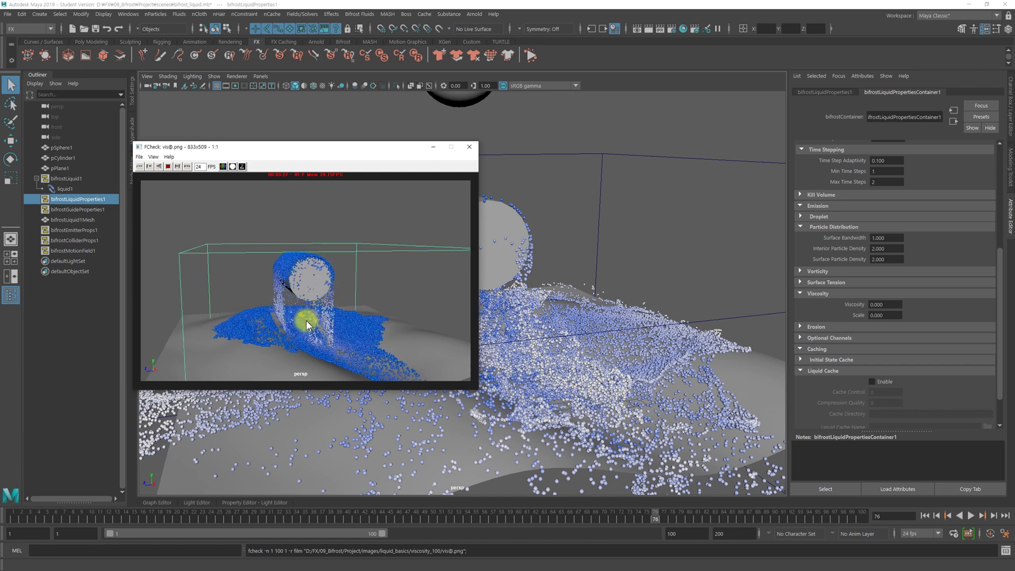
Compare the viscosity_100 and viscosity_001 playbacks side by side, pausing and scrubbing each as the liquid hits the cylinder
{"action": "left_click_drag", "start_coordinate": [324, 335], "coordinate": [338, 317]}
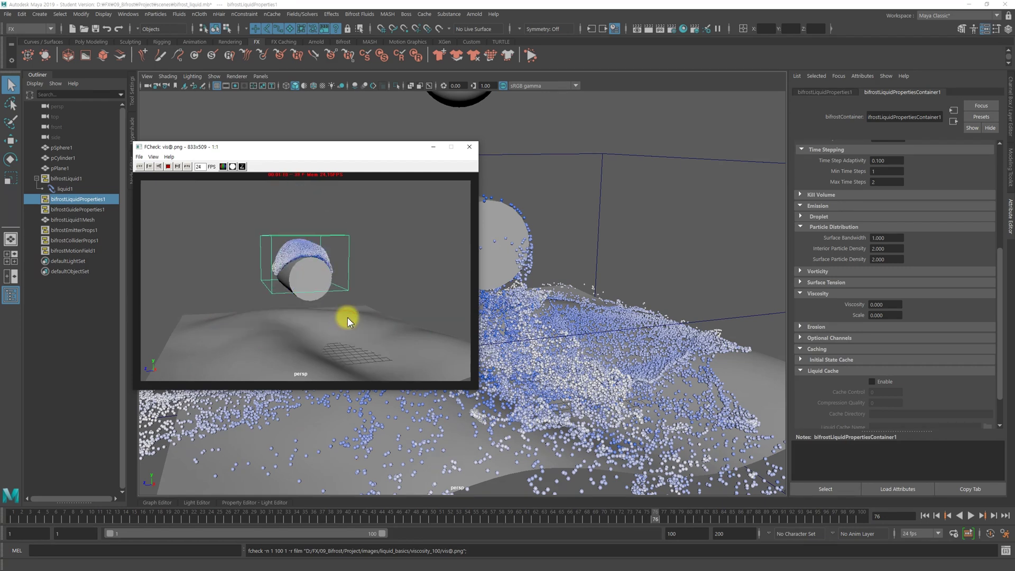
{"action": "key", "text": "alt+Tab"}
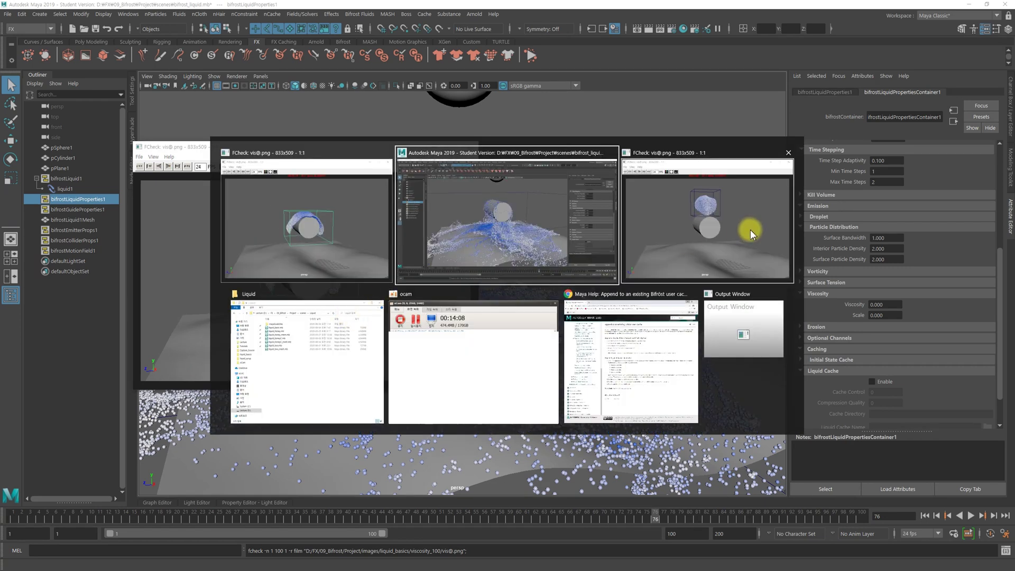
{"action": "left_click", "coordinate": [730, 233]}
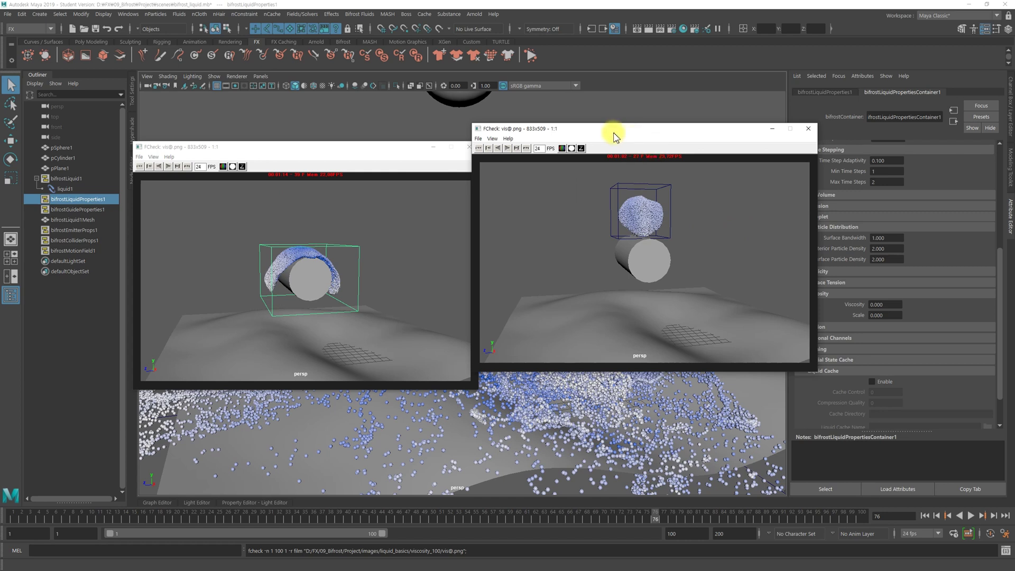
{"action": "left_click_drag", "start_coordinate": [615, 137], "coordinate": [630, 148]}
{"action": "left_click", "coordinate": [655, 257]}
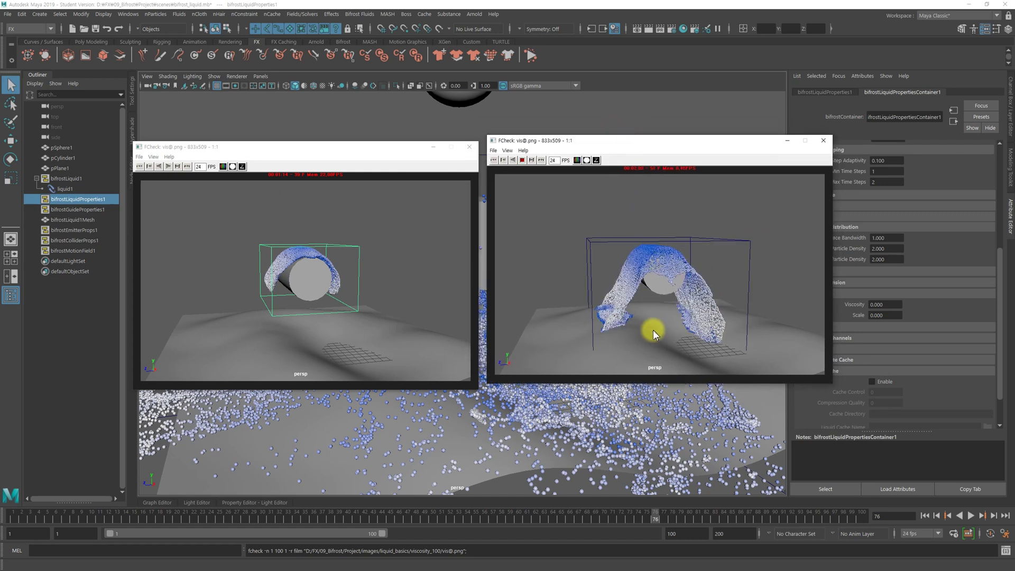
{"action": "left_click", "coordinate": [370, 291]}
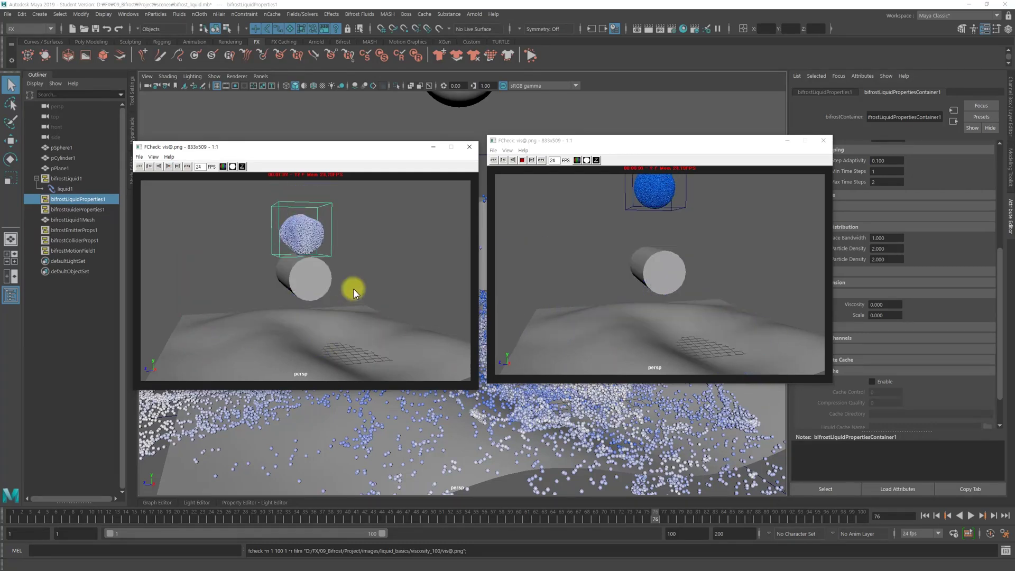
{"action": "left_click", "coordinate": [630, 298]}
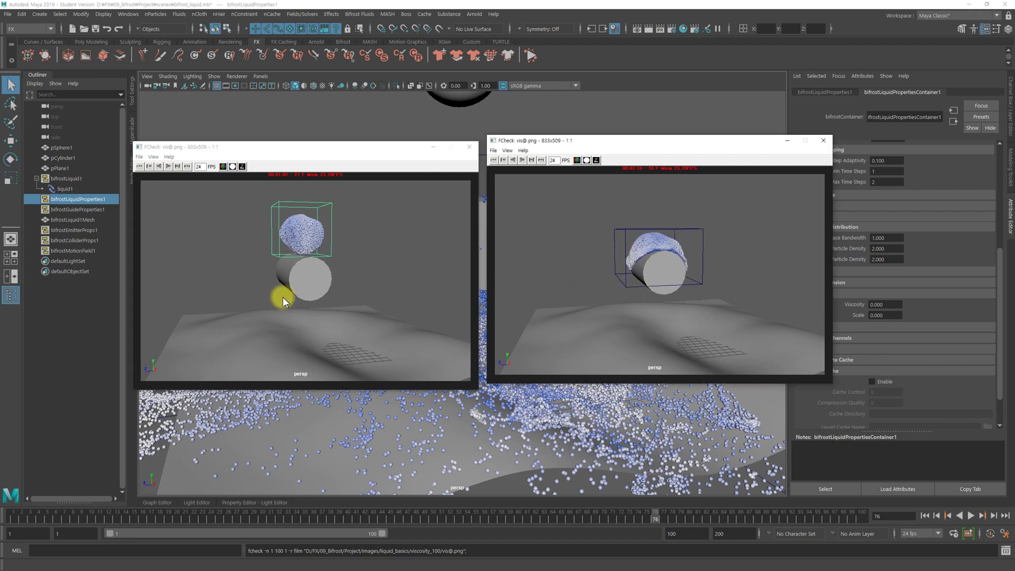
View the viscosity_350 image sequence from vis1.png, reposition its playback window, and pause the playback
{"action": "left_click", "coordinate": [7, 13]}
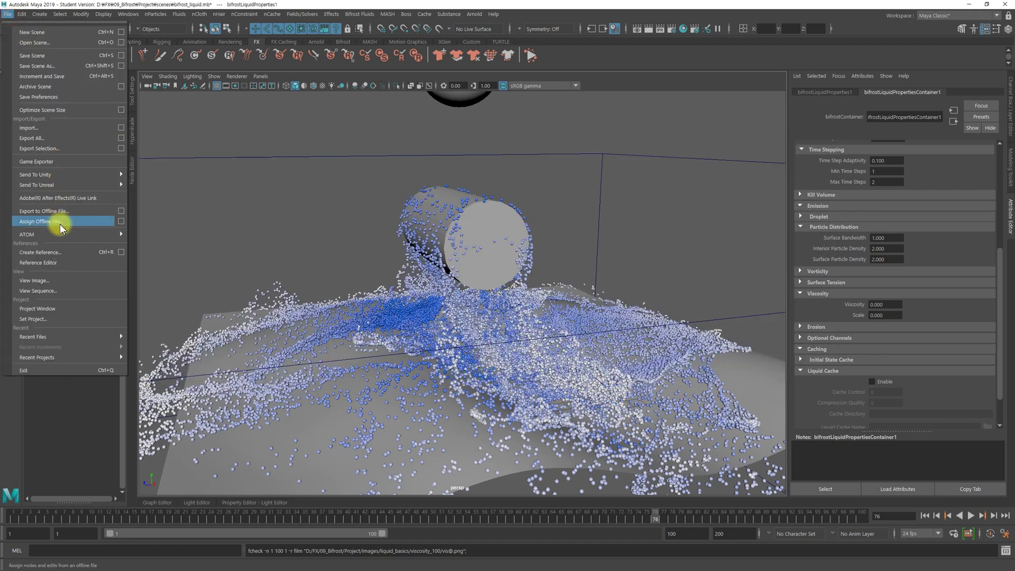
{"action": "left_click", "coordinate": [74, 290]}
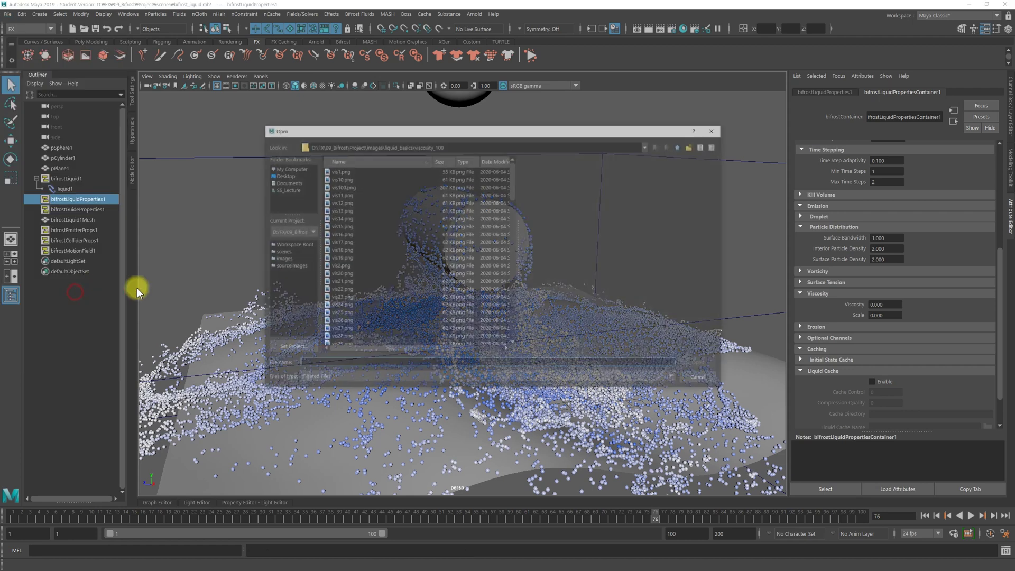
{"action": "left_click", "coordinate": [681, 147]}
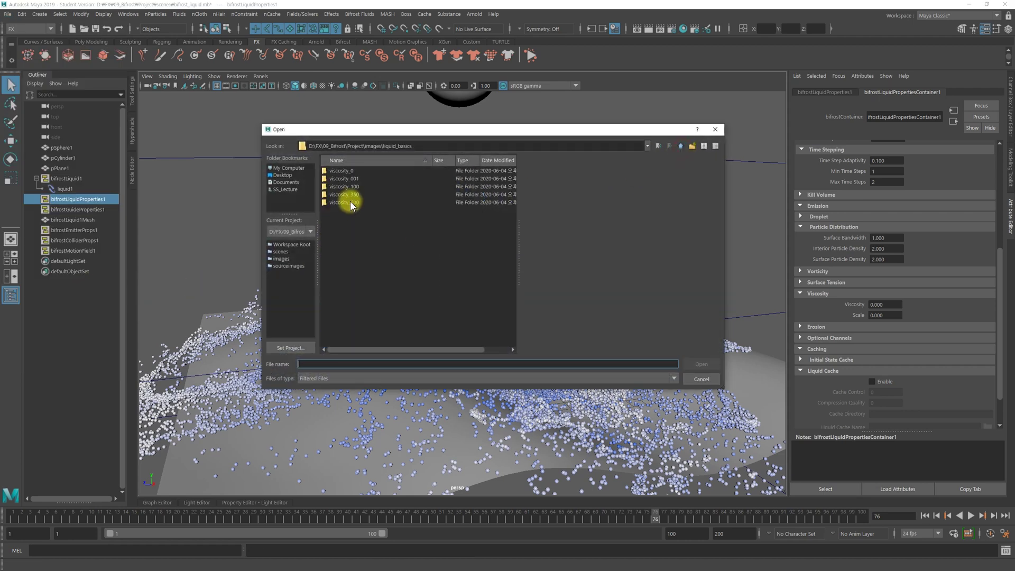
{"action": "double_click", "coordinate": [350, 195]}
{"action": "left_click", "coordinate": [339, 170]}
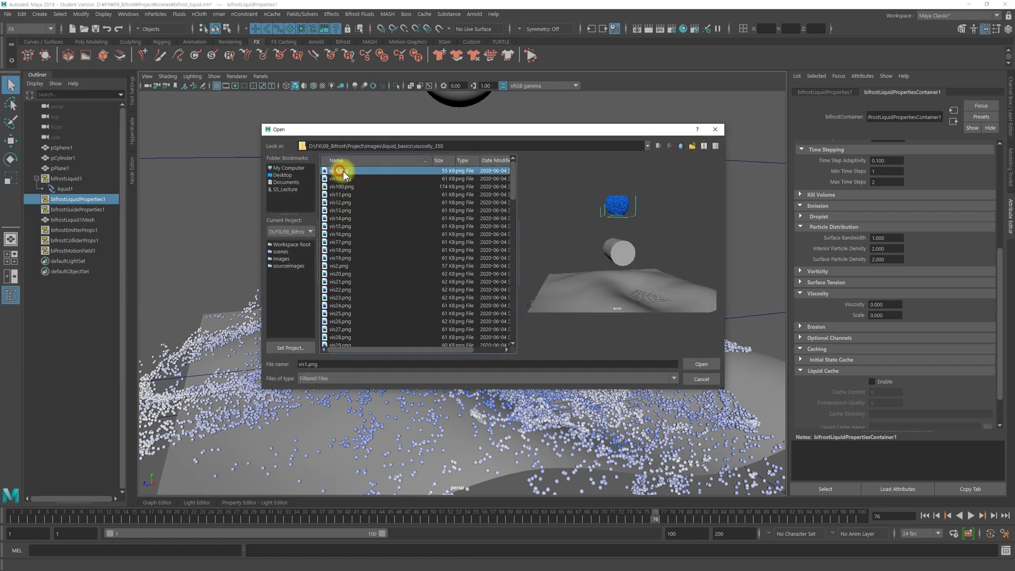
{"action": "left_click", "coordinate": [700, 366]}
{"action": "left_click_drag", "start_coordinate": [491, 167], "coordinate": [479, 42]}
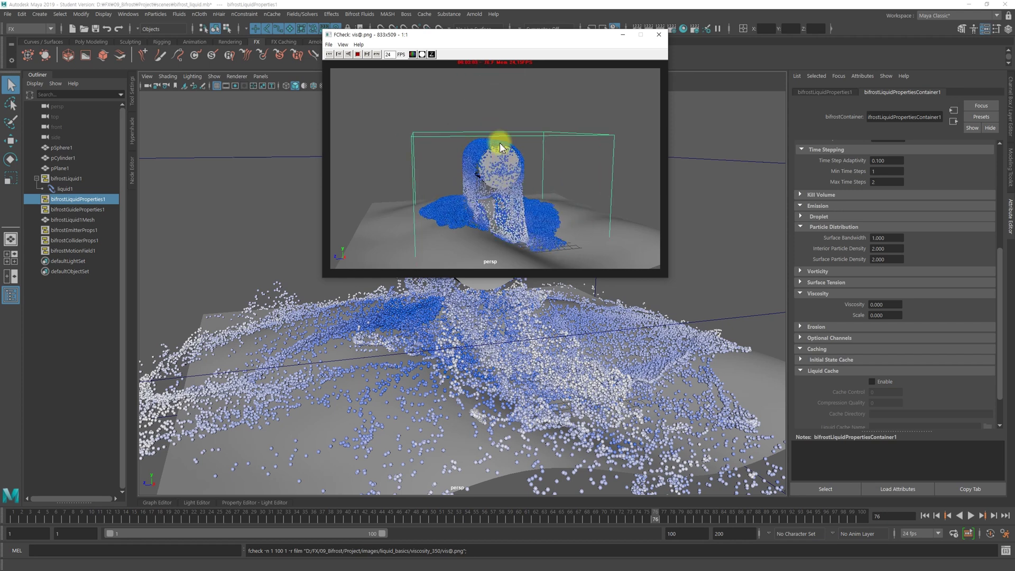
{"action": "left_click_drag", "start_coordinate": [525, 40], "coordinate": [578, 97]}
{"action": "left_click", "coordinate": [600, 221]}
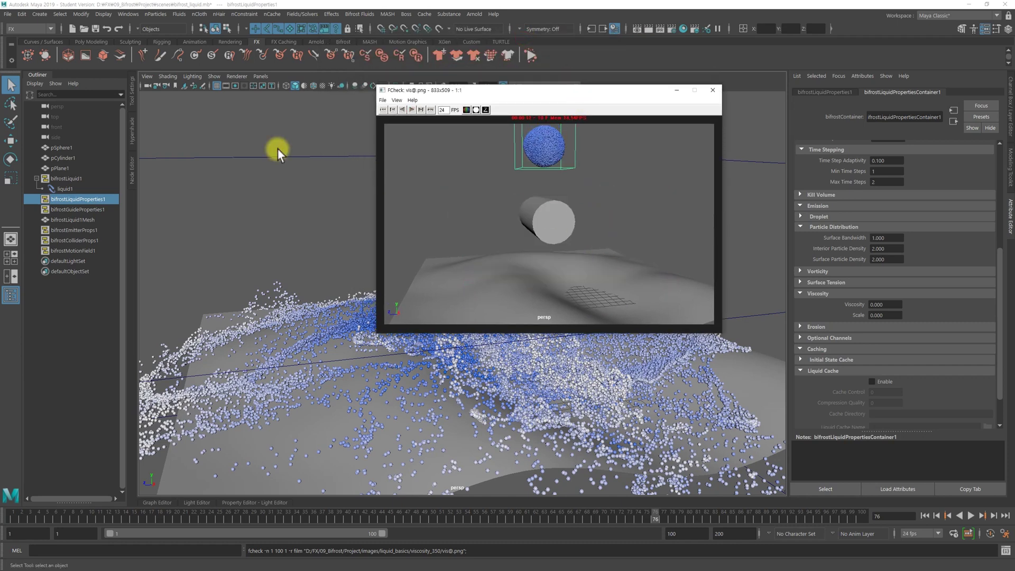
View the viscosity_600 image sequence from vis1.png, reposition its playback window, and pause the playback
{"action": "left_click", "coordinate": [8, 14]}
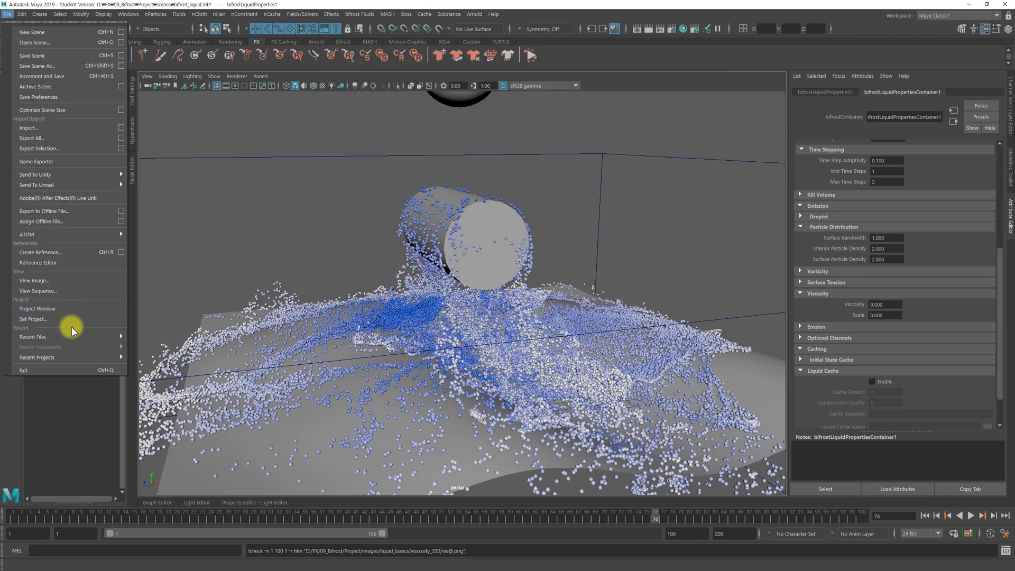
{"action": "left_click", "coordinate": [75, 290]}
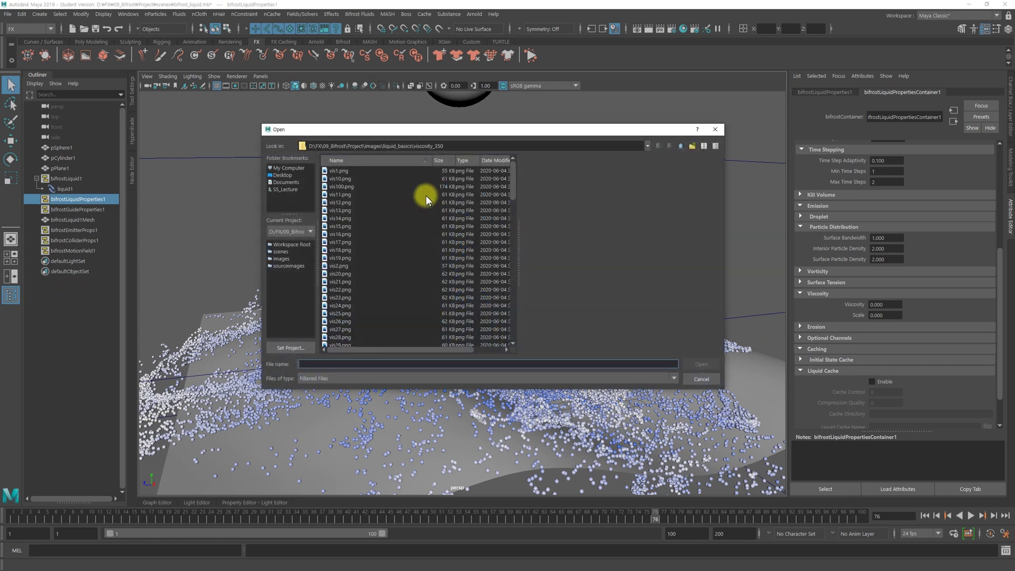
{"action": "left_click", "coordinate": [679, 146]}
{"action": "double_click", "coordinate": [357, 209]}
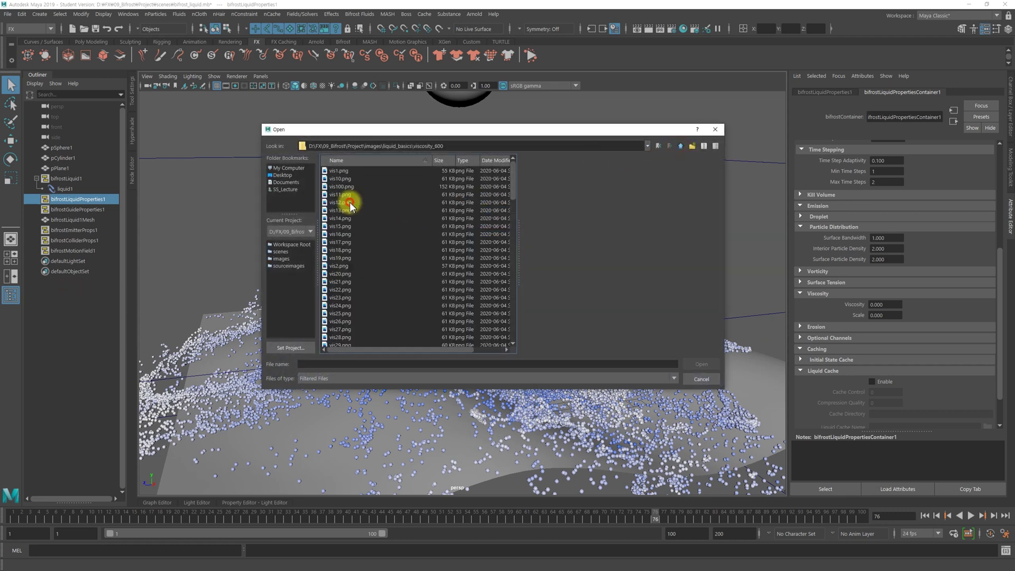
{"action": "left_click", "coordinate": [338, 172]}
{"action": "left_click", "coordinate": [696, 364]}
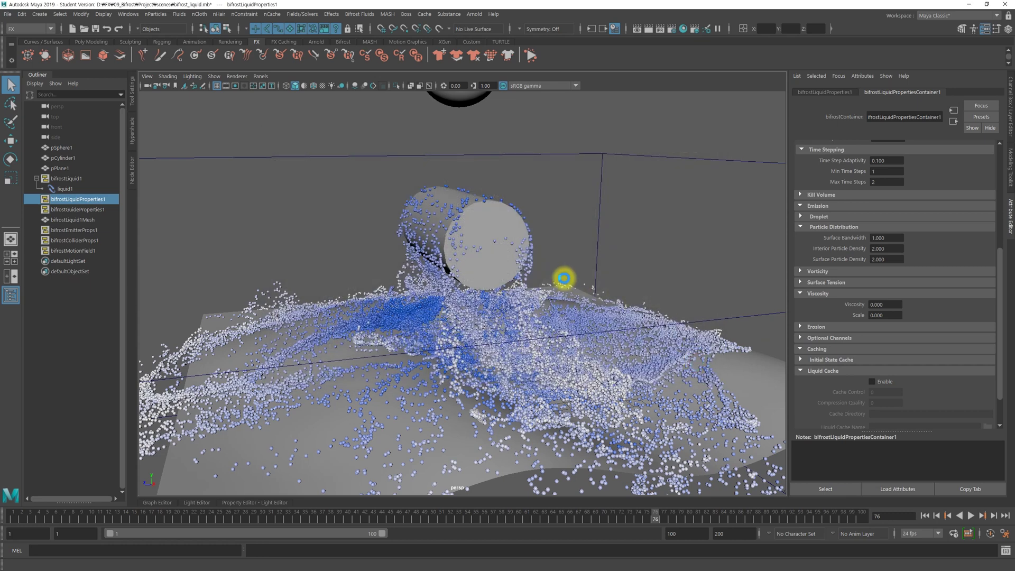
{"action": "left_click_drag", "start_coordinate": [540, 162], "coordinate": [376, 91]}
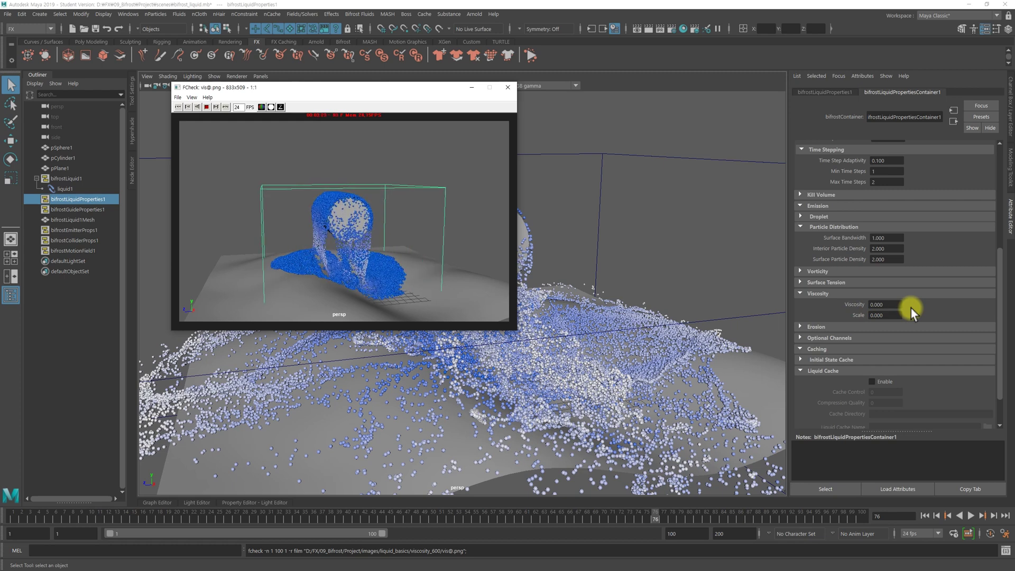
{"action": "left_click", "coordinate": [401, 278]}
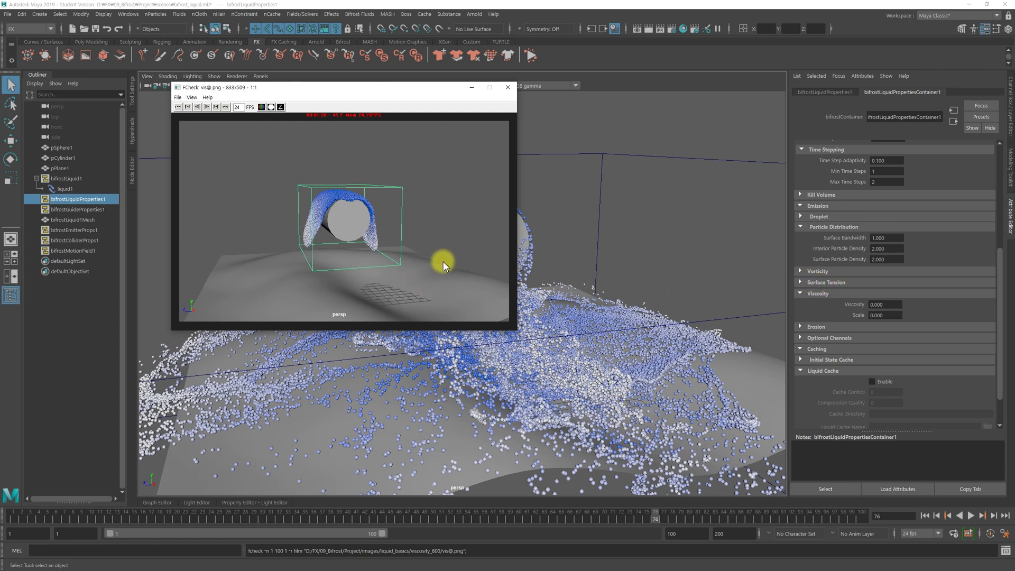
Examine the Surface Tension section and the Viscosity value in the liquid properties
{"action": "left_click", "coordinate": [831, 281]}
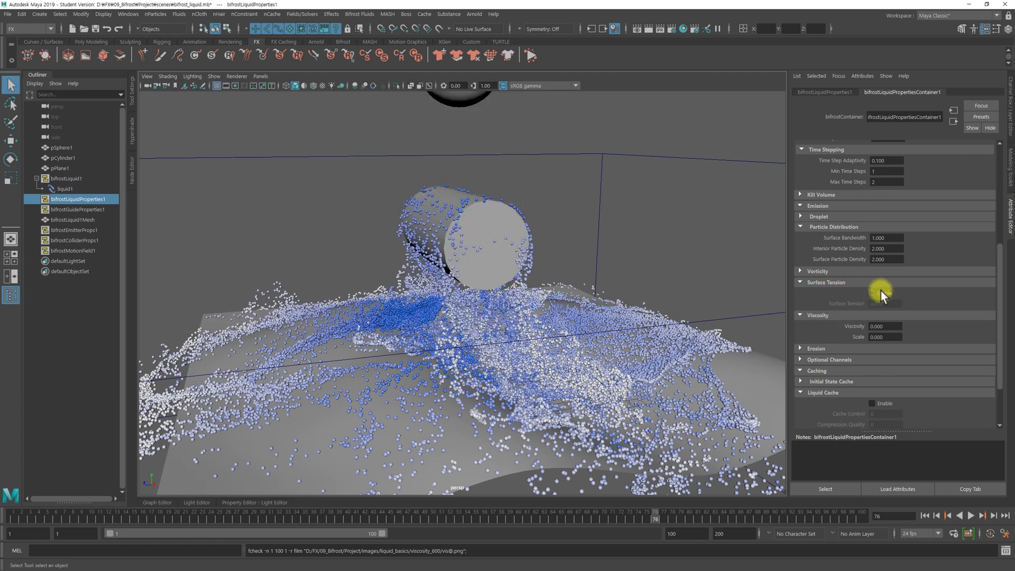
{"action": "left_click", "coordinate": [820, 282]}
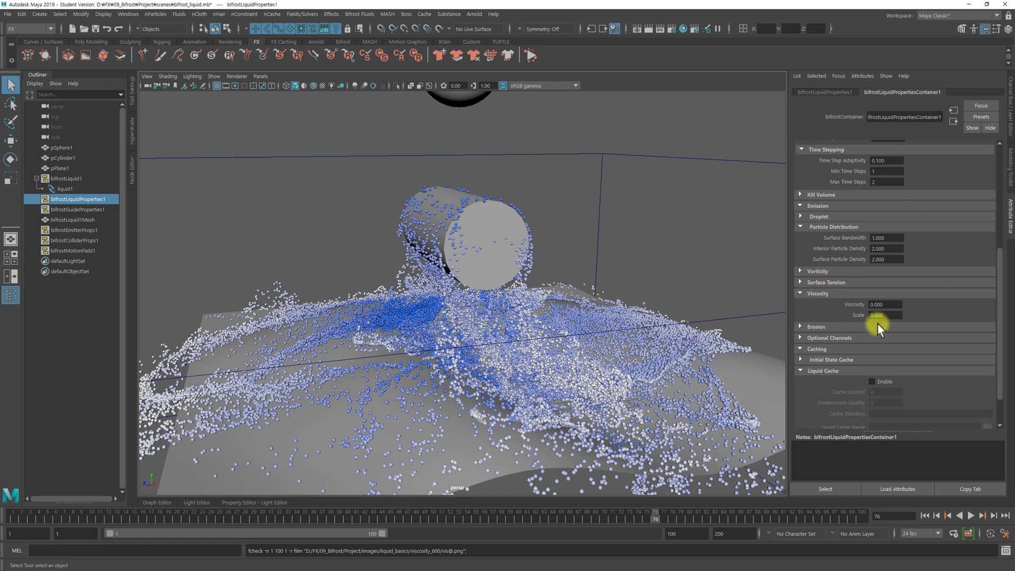
{"action": "left_click", "coordinate": [893, 304]}
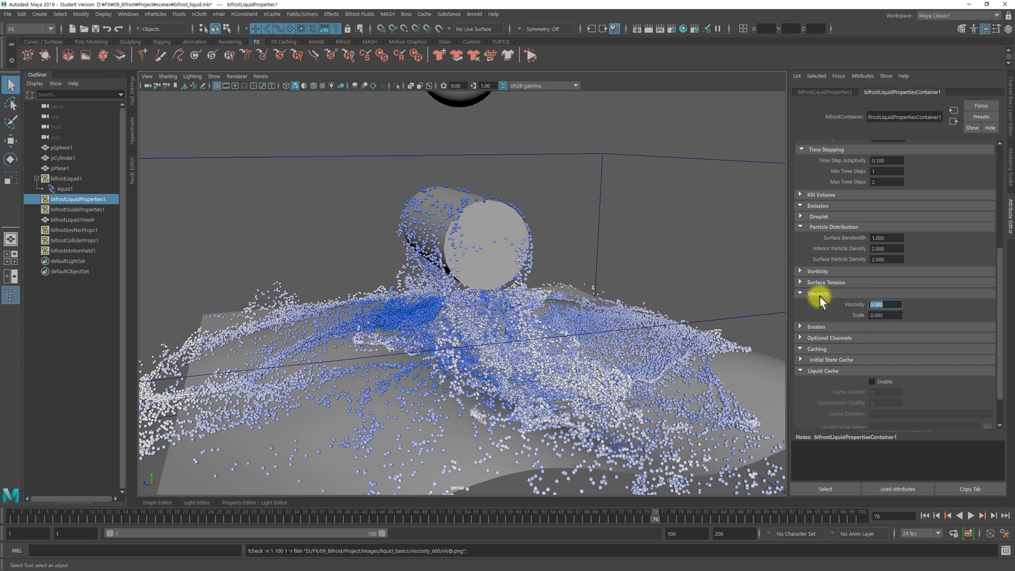
{"action": "left_click", "coordinate": [890, 305]}
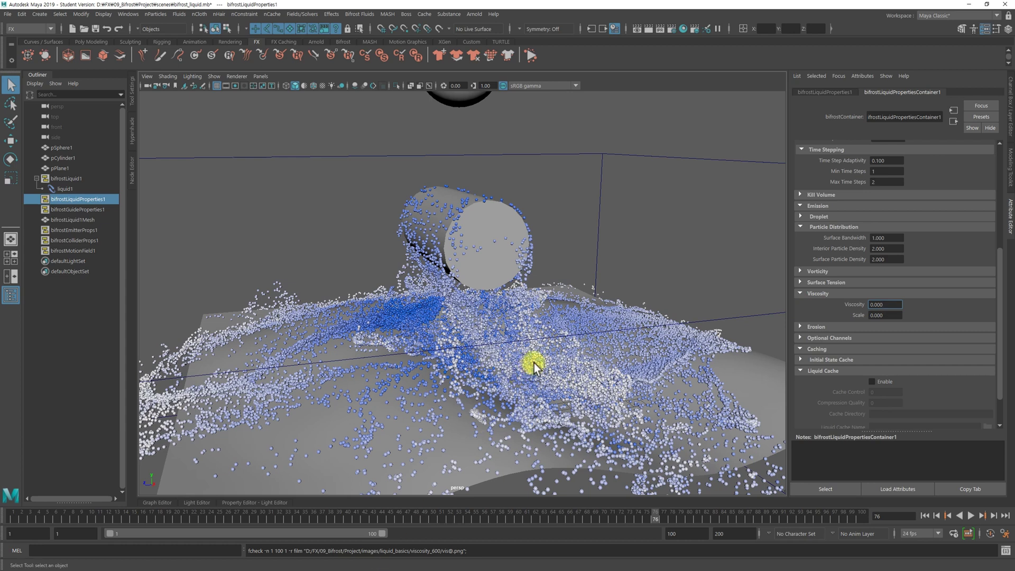
Bring up the viscosity_600 and viscosity_350 playback windows and place them side by side
{"action": "key", "text": "alt+Tab"}
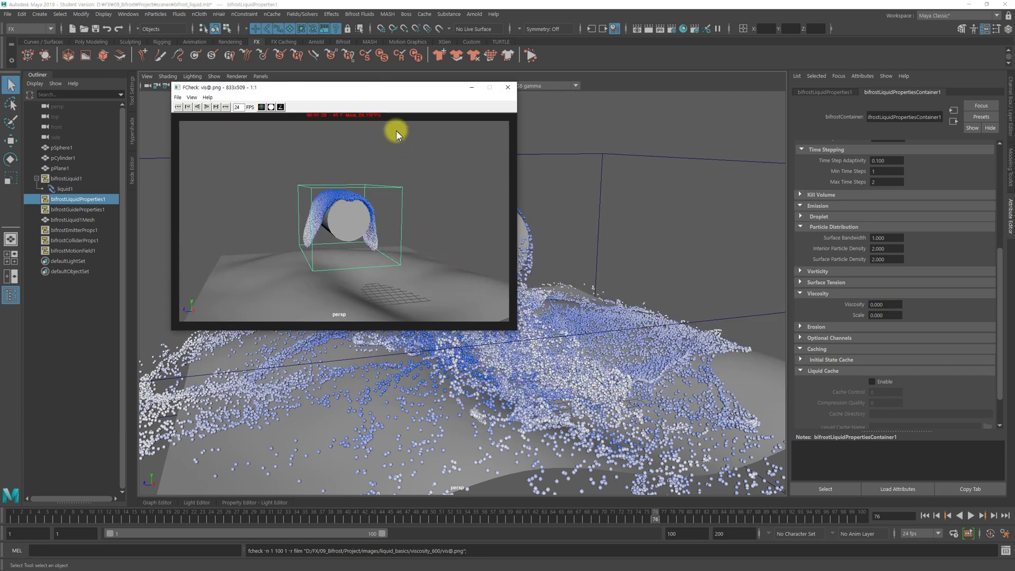
{"action": "left_click_drag", "start_coordinate": [388, 87], "coordinate": [295, 87]}
{"action": "key", "text": "alt+Tab"}
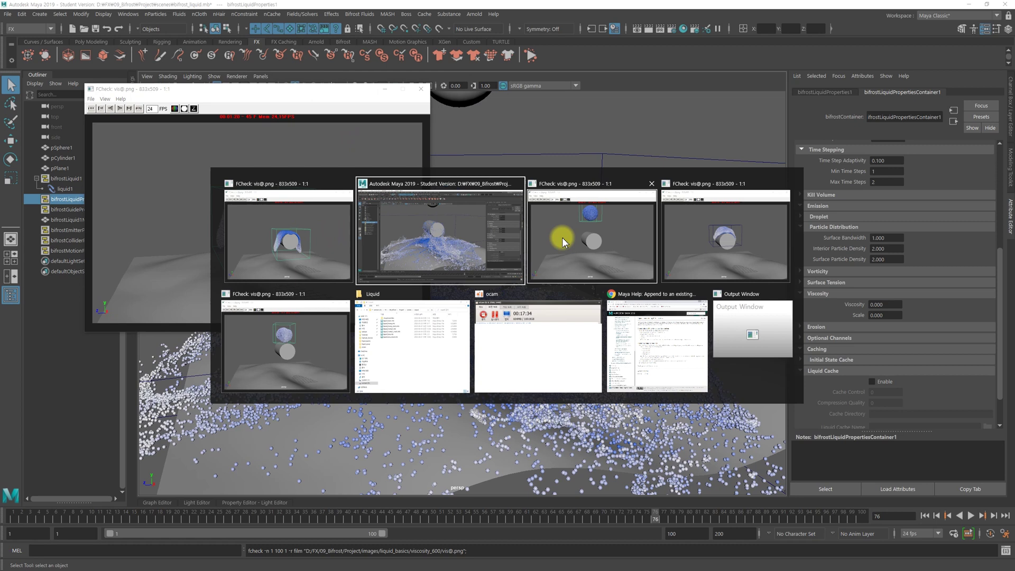
{"action": "left_click", "coordinate": [607, 233]}
{"action": "left_click_drag", "start_coordinate": [482, 93], "coordinate": [547, 96]}
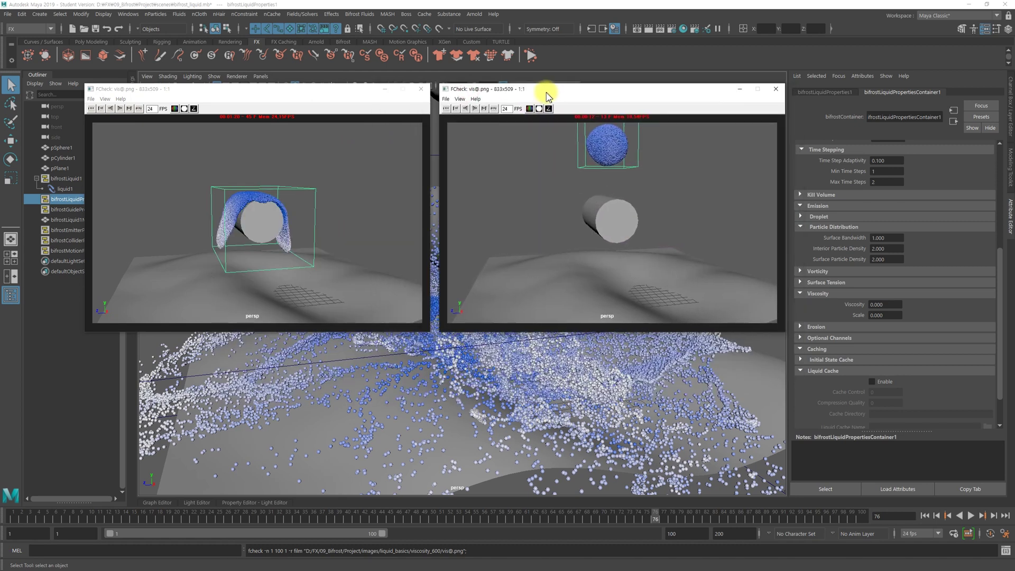
Play the viscosity_600 and viscosity_350 sequences for comparison, and close both playback windows
{"action": "left_click", "coordinate": [315, 244]}
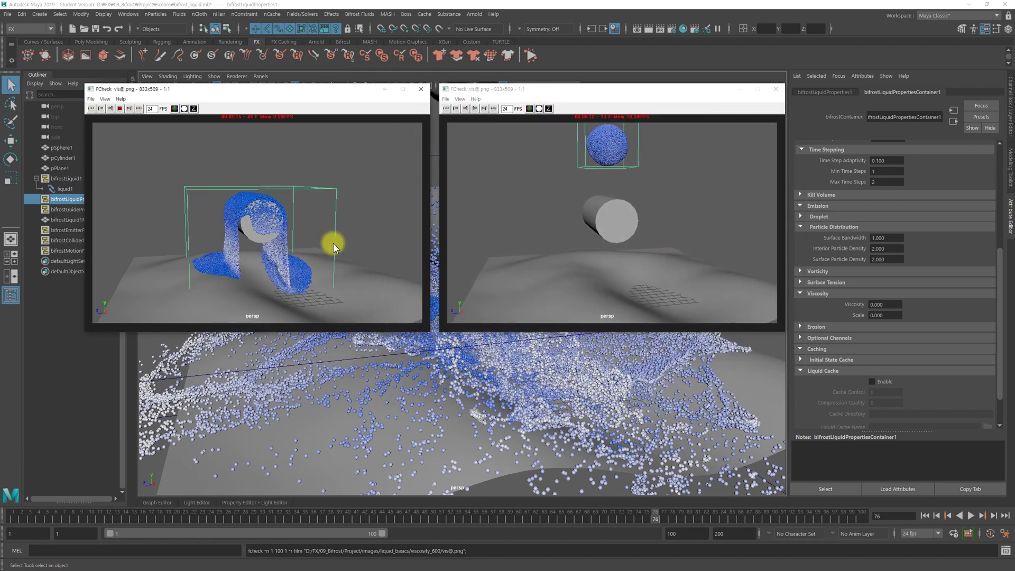
{"action": "left_click", "coordinate": [627, 247]}
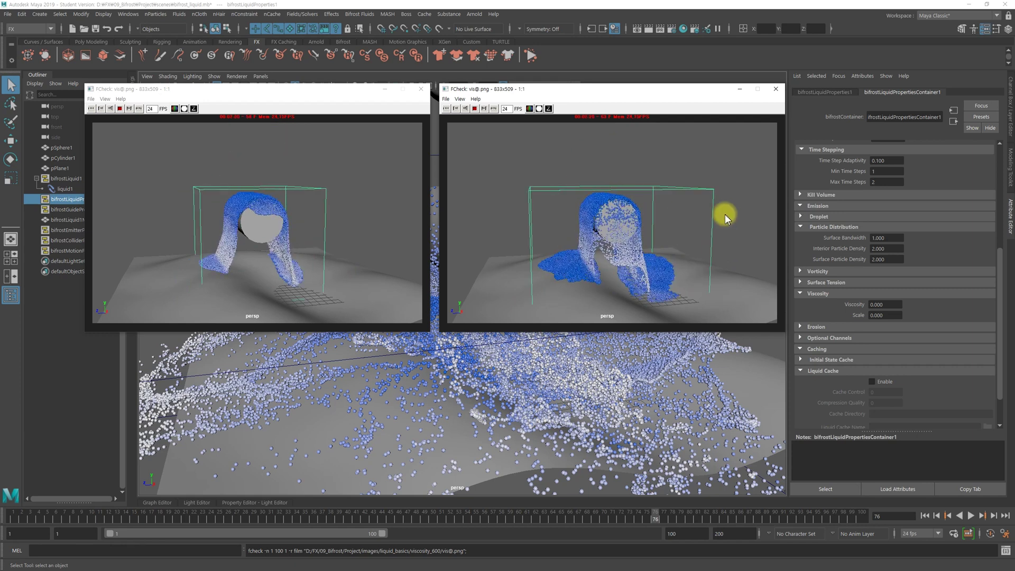
{"action": "left_click", "coordinate": [775, 91]}
{"action": "left_click", "coordinate": [421, 88]}
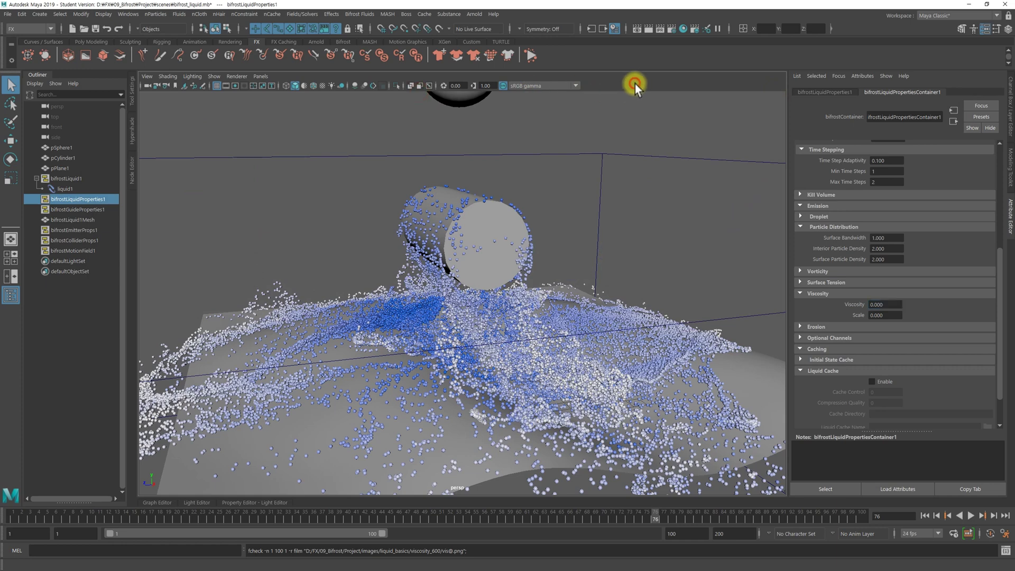
Rewind the simulation to frame 1 and enable Continuous Emission on bifrostEmitterProps1
{"action": "right_click_drag", "start_coordinate": [645, 298], "coordinate": [696, 281], "text": "alt"}
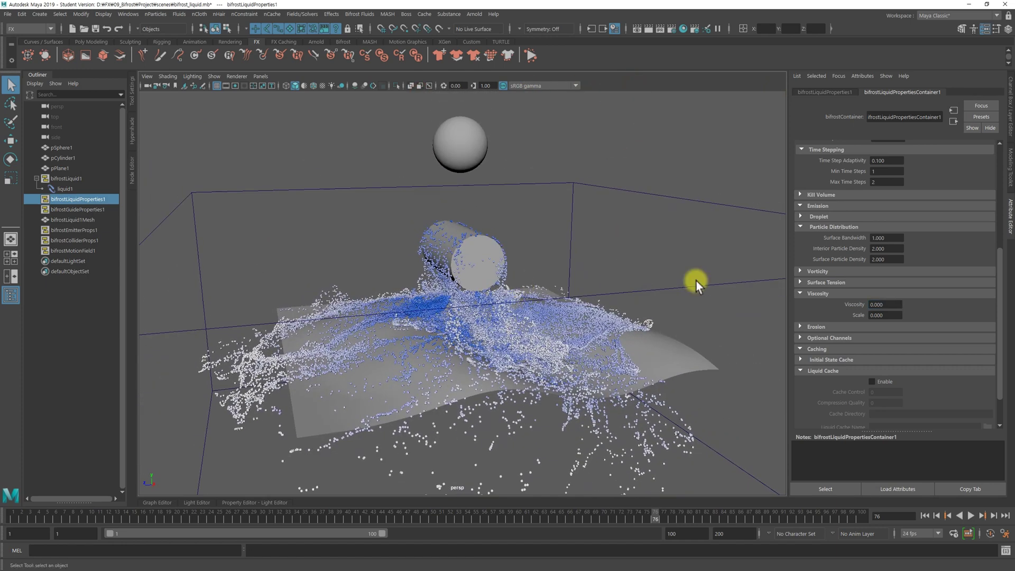
{"action": "left_click_drag", "start_coordinate": [694, 303], "coordinate": [754, 386], "text": "alt"}
{"action": "left_click", "coordinate": [926, 516]}
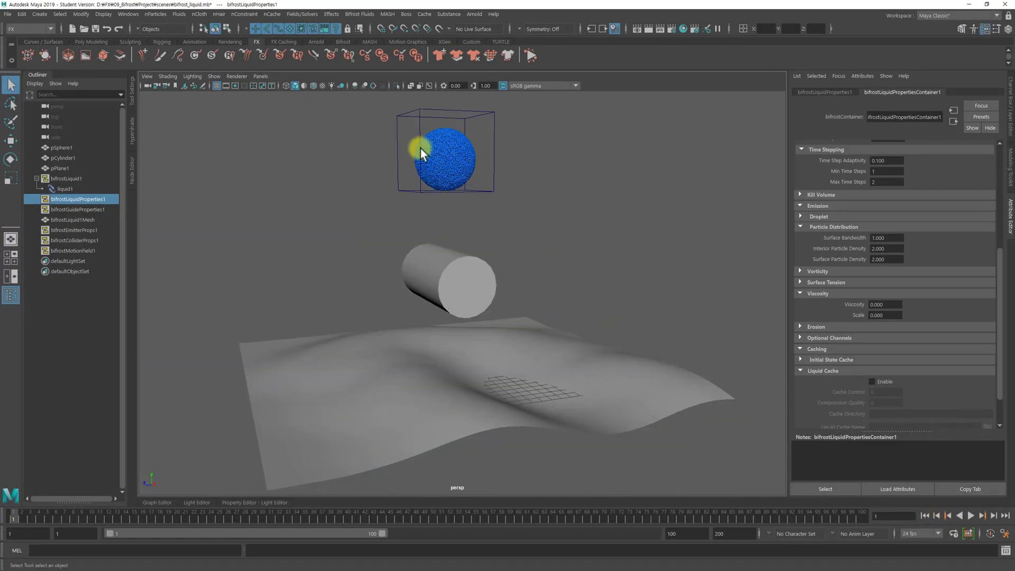
{"action": "left_click_drag", "start_coordinate": [494, 189], "coordinate": [439, 125], "text": "alt"}
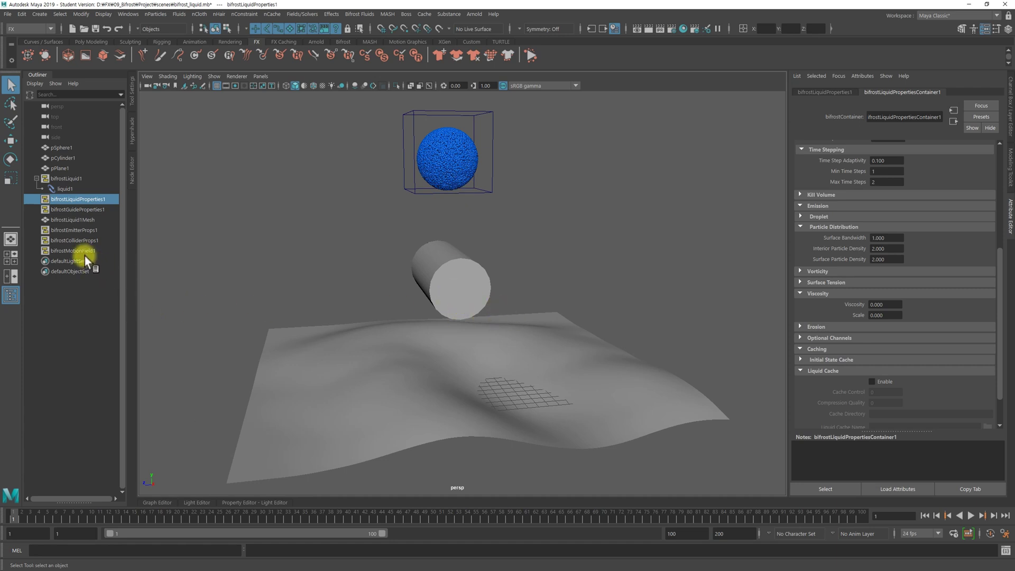
{"action": "left_click", "coordinate": [66, 230]}
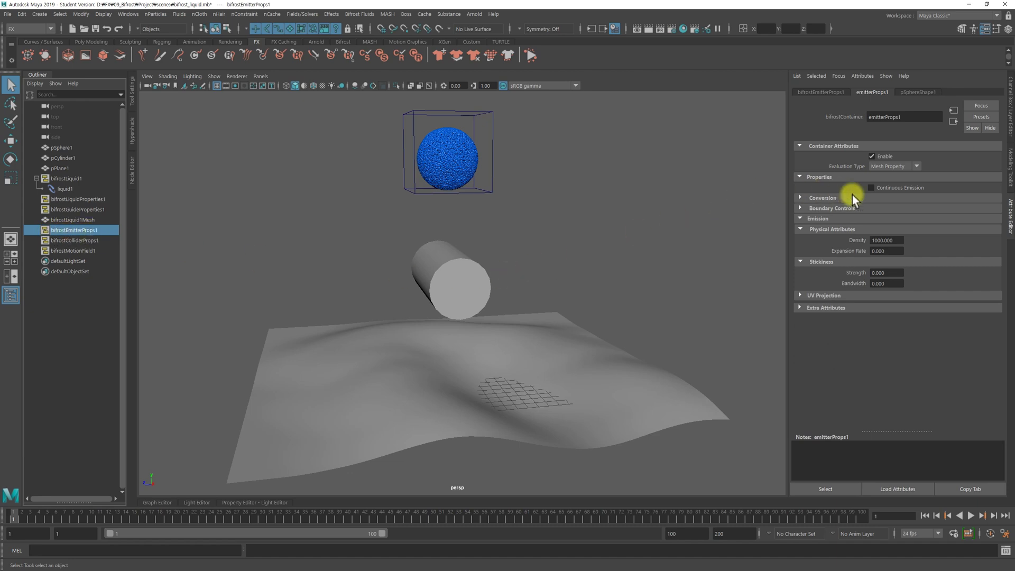
{"action": "left_click", "coordinate": [912, 187]}
Play the continuously emitting liquid to frame 54, and look through the liquid shape's display attributes
{"action": "left_click", "coordinate": [972, 516]}
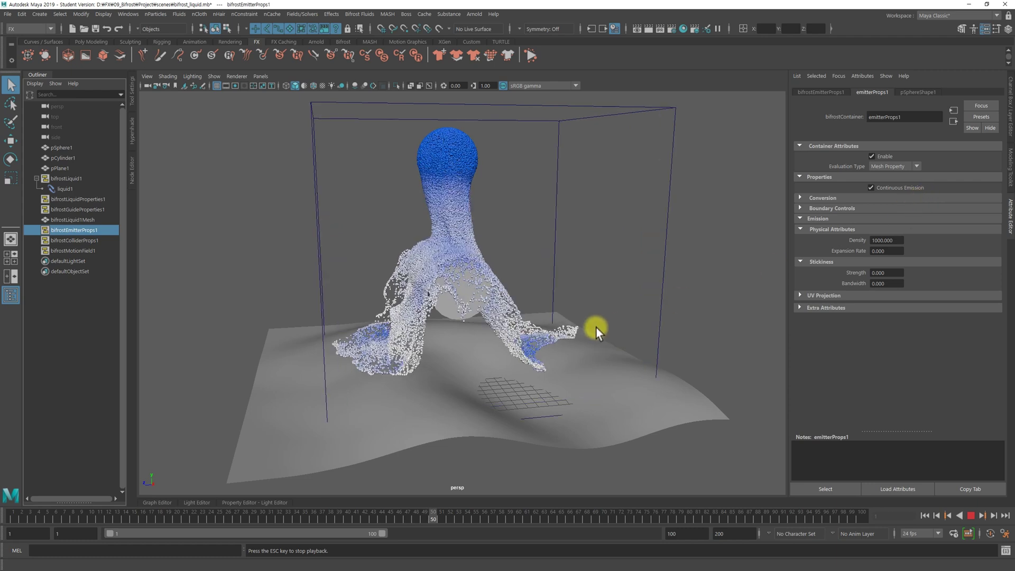
{"action": "left_click", "coordinate": [971, 517]}
{"action": "left_click_drag", "start_coordinate": [523, 303], "coordinate": [555, 245], "text": "alt"}
{"action": "left_click", "coordinate": [563, 214]}
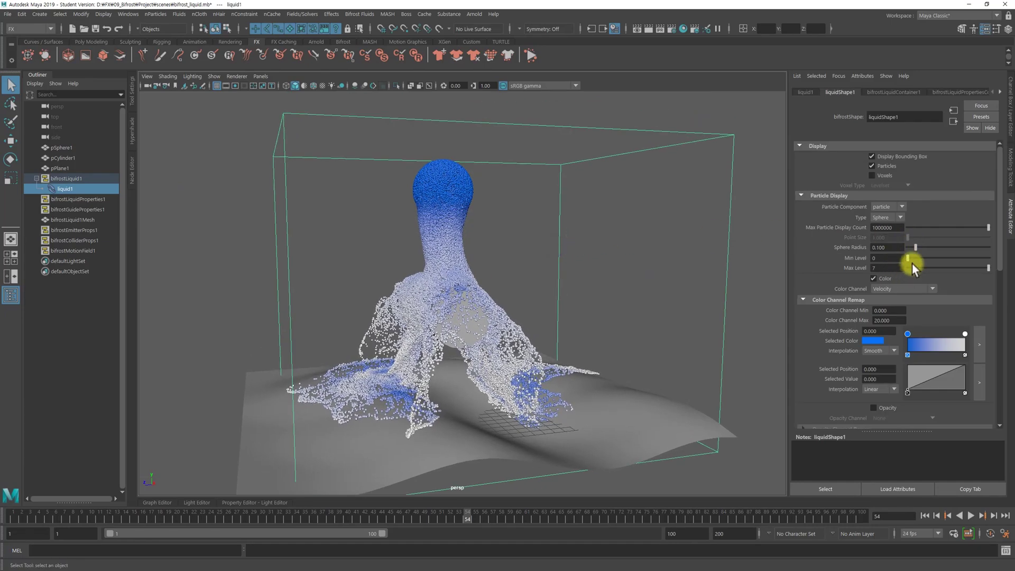
{"action": "scroll", "coordinate": [913, 265], "scroll_direction": "down", "scroll_amount": 5}
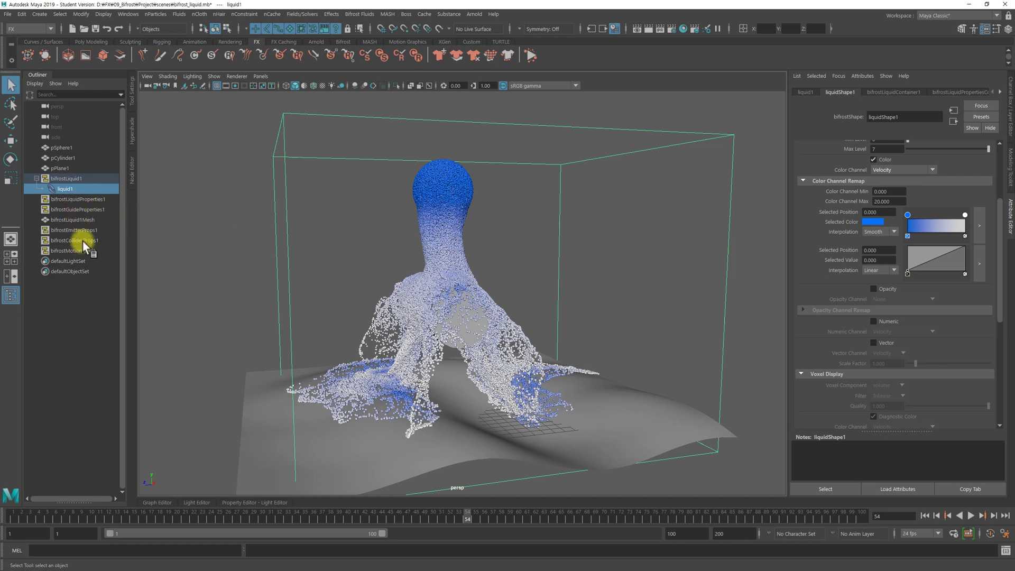
Set the Viscosity of bifrostLiquidProperties1 to 550
{"action": "left_click", "coordinate": [80, 198]}
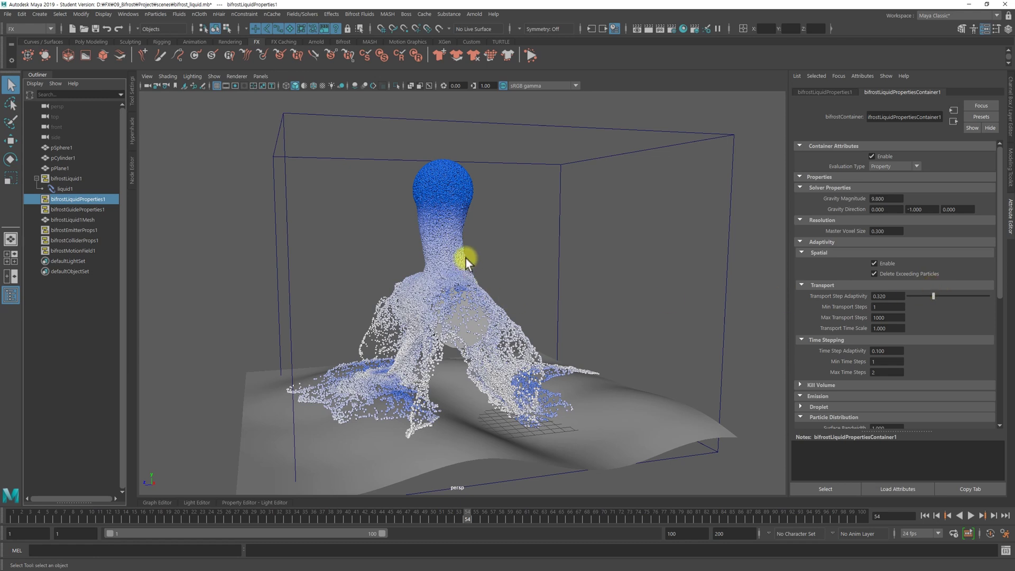
{"action": "scroll", "coordinate": [916, 313], "scroll_direction": "down", "scroll_amount": 5}
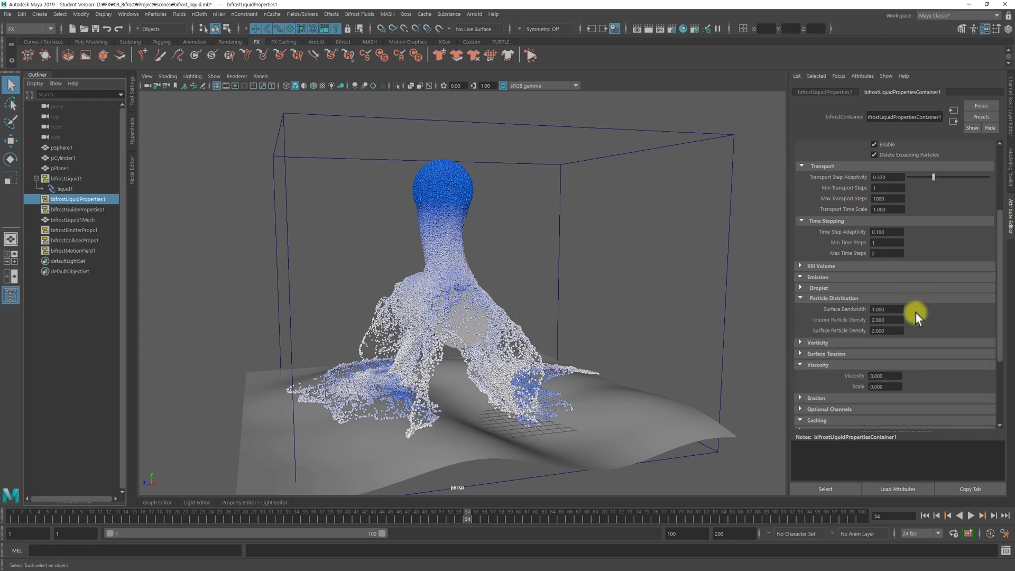
{"action": "scroll", "coordinate": [916, 313], "scroll_direction": "down", "scroll_amount": 4}
{"action": "left_click", "coordinate": [888, 281]}
{"action": "type", "text": "550"}
{"action": "key", "text": "Return"}
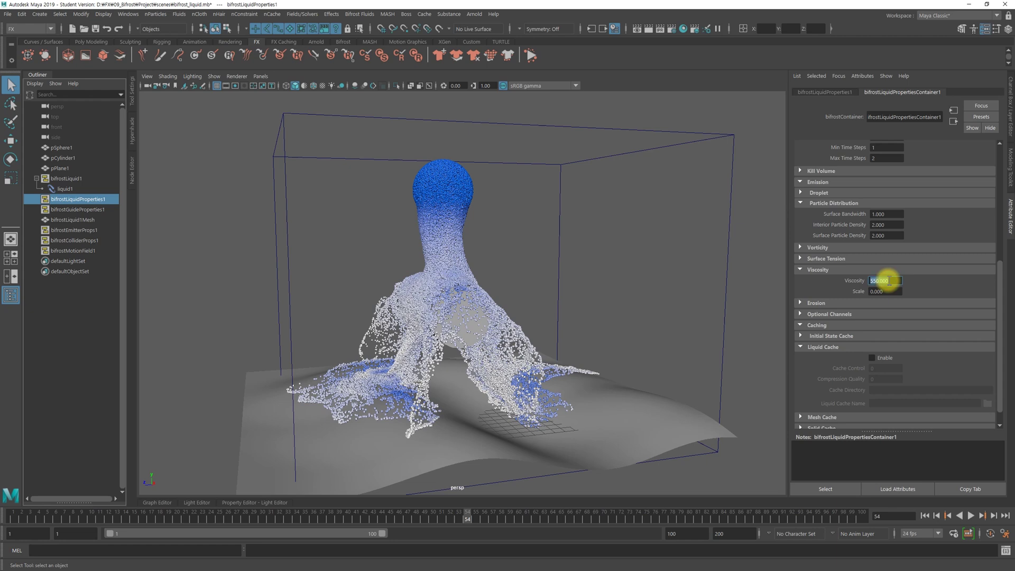
Replay the simulation from the first frame to frame 74 and examine how the liquid flows over the cylinder
{"action": "left_click", "coordinate": [926, 515]}
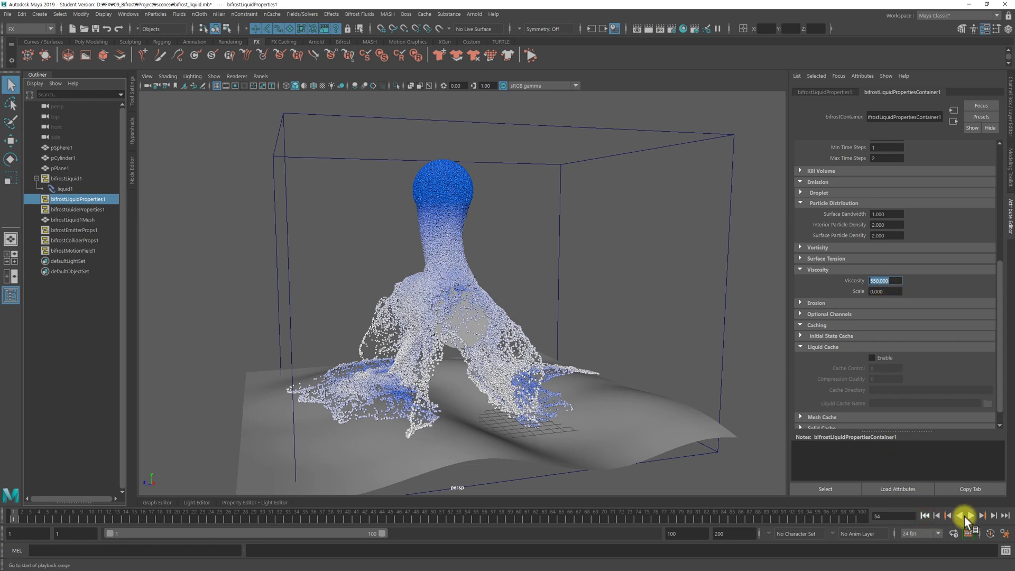
{"action": "left_click", "coordinate": [972, 515]}
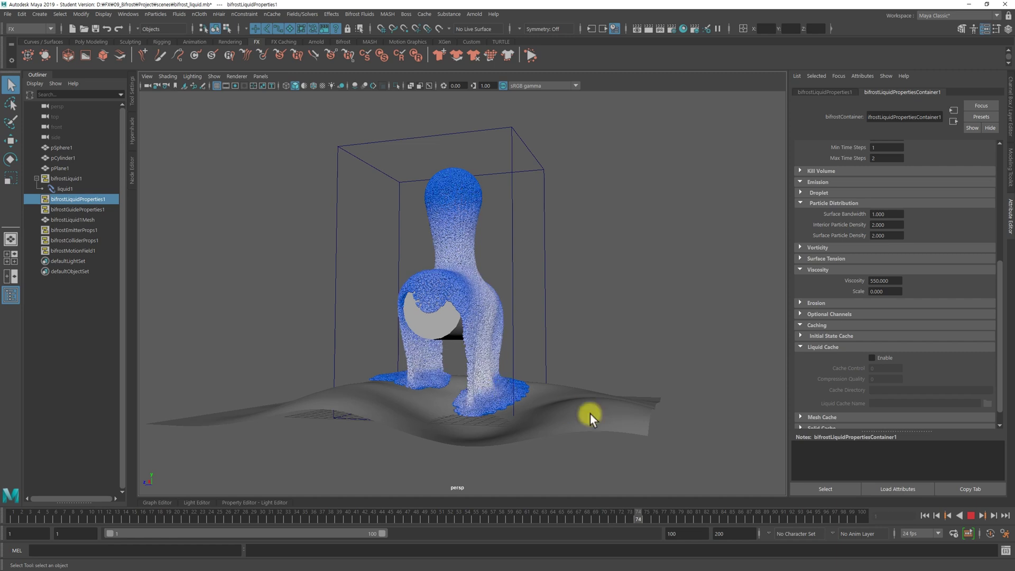
{"action": "left_click", "coordinate": [971, 516]}
{"action": "left_click_drag", "start_coordinate": [391, 360], "coordinate": [503, 398], "text": "alt"}
Check the Master Voxel Size in the liquid properties and inspect the particle detail of the liquid
{"action": "scroll", "coordinate": [877, 261], "scroll_direction": "up", "scroll_amount": 6}
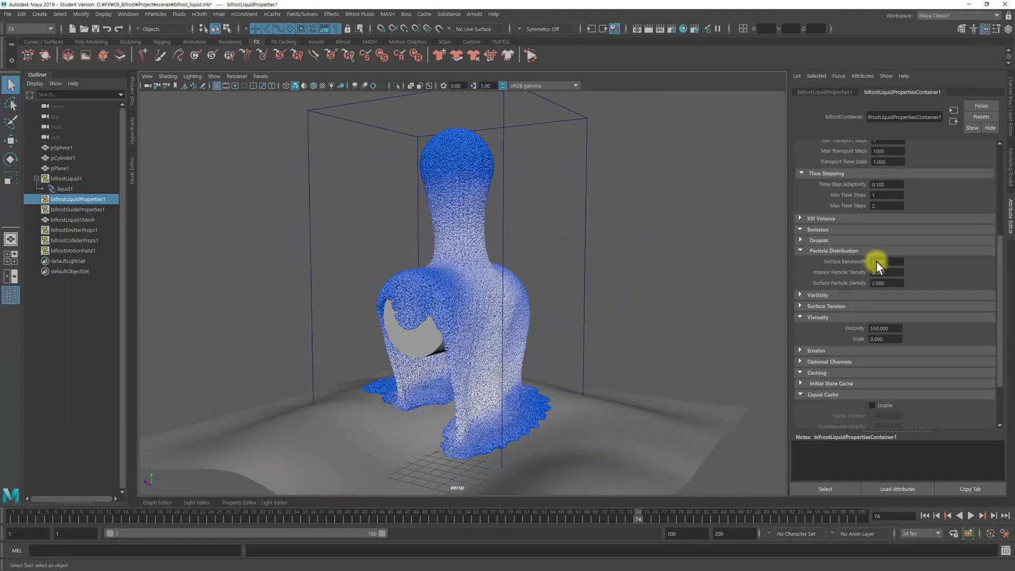
{"action": "left_click_drag", "start_coordinate": [493, 354], "coordinate": [534, 328], "text": "alt"}
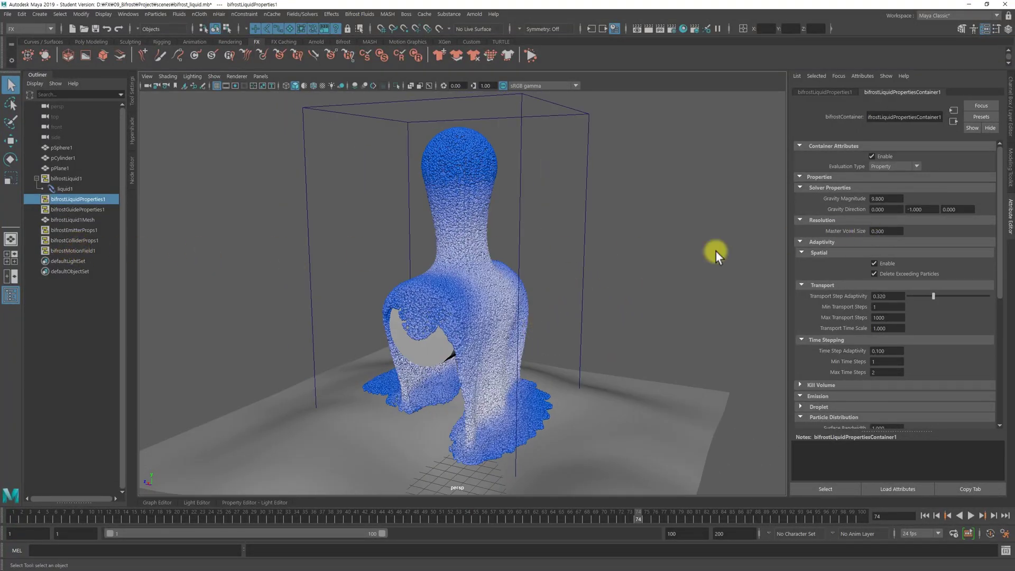
{"action": "left_click", "coordinate": [894, 232]}
{"action": "left_click_drag", "start_coordinate": [490, 219], "coordinate": [458, 197], "text": "alt"}
{"action": "left_click_drag", "start_coordinate": [509, 264], "coordinate": [568, 334], "text": "alt"}
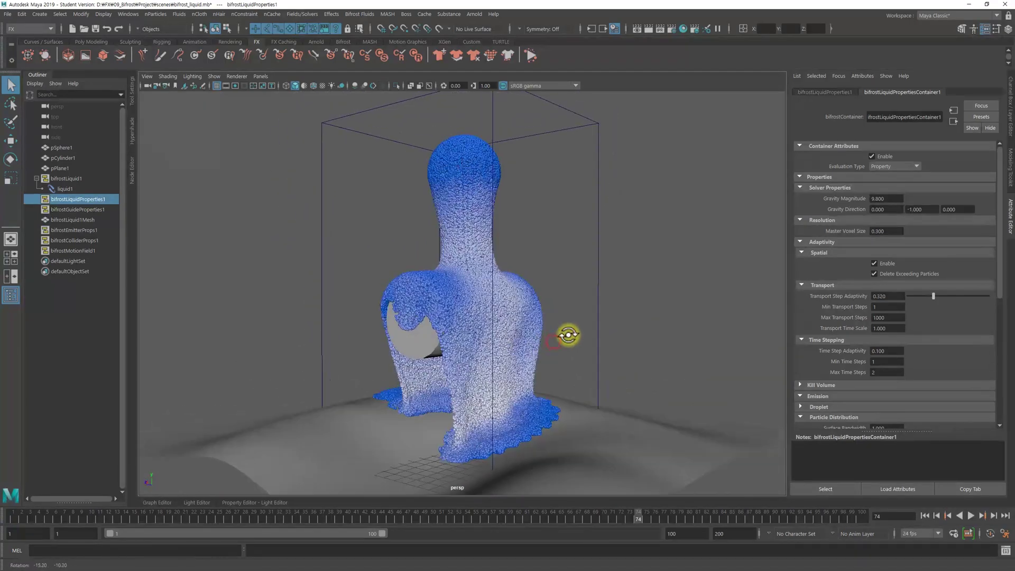
Check the Magnitude of bifrostMotionField1, and show the liquid's bifrostLiquidPropertiesContainer1 attributes
{"action": "left_click", "coordinate": [79, 250]}
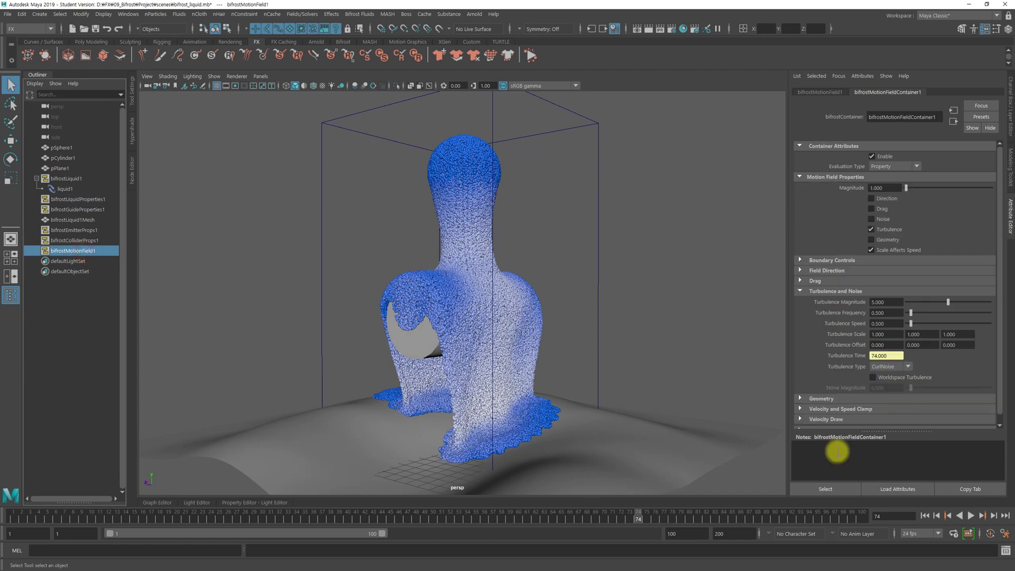
{"action": "left_click", "coordinate": [889, 189]}
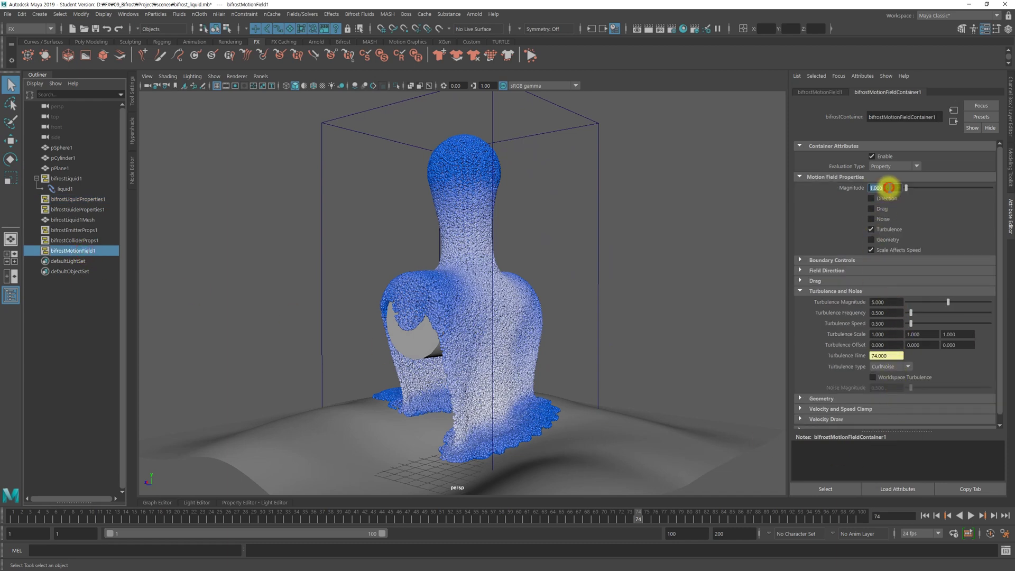
{"action": "left_click", "coordinate": [593, 218]}
{"action": "scroll", "coordinate": [880, 214], "scroll_direction": "up", "scroll_amount": 5}
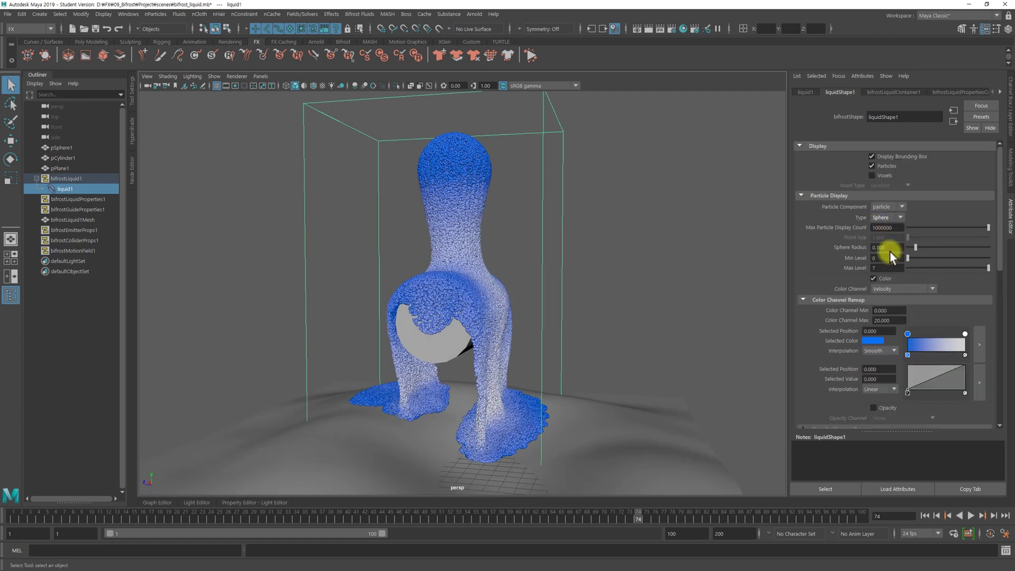
{"action": "left_click", "coordinate": [941, 91]}
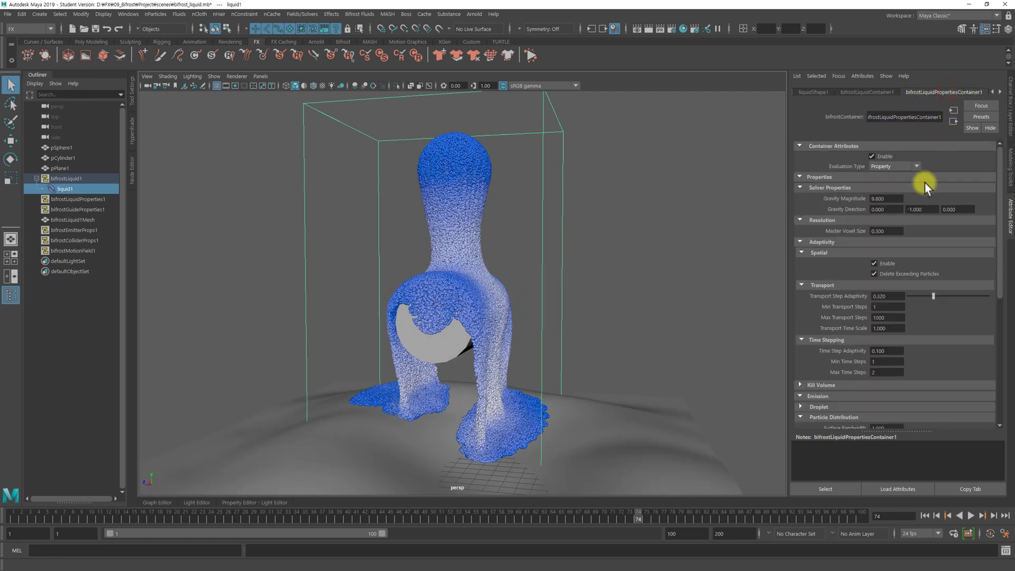
Set the liquid's Master Voxel Size to 0.1 and replay the simulation from the first frame for a few frames
{"action": "left_click_drag", "start_coordinate": [889, 228], "coordinate": [840, 232]}
{"action": "type", "text": "0.1"}
{"action": "key", "text": "Return"}
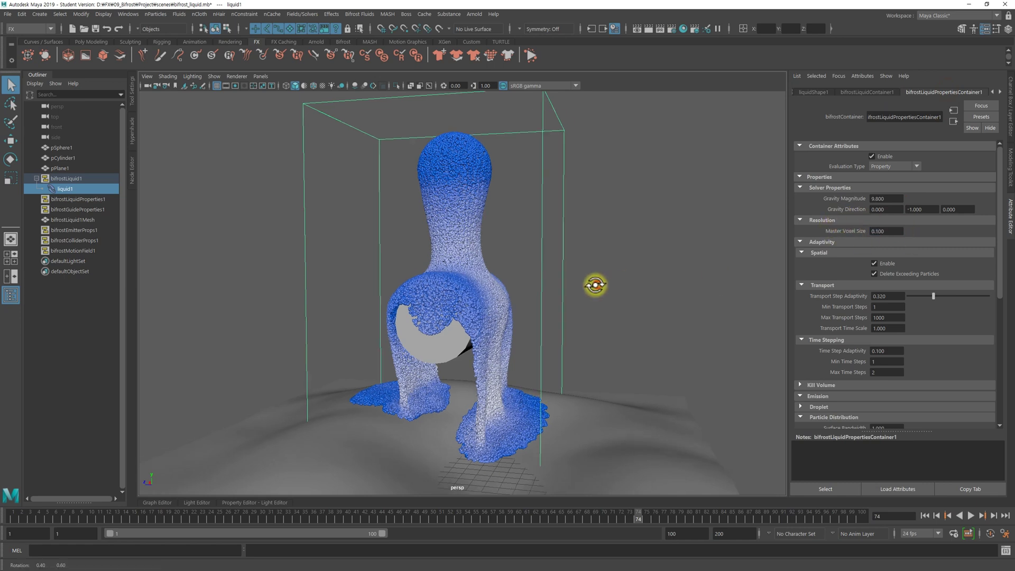
{"action": "left_click", "coordinate": [926, 516]}
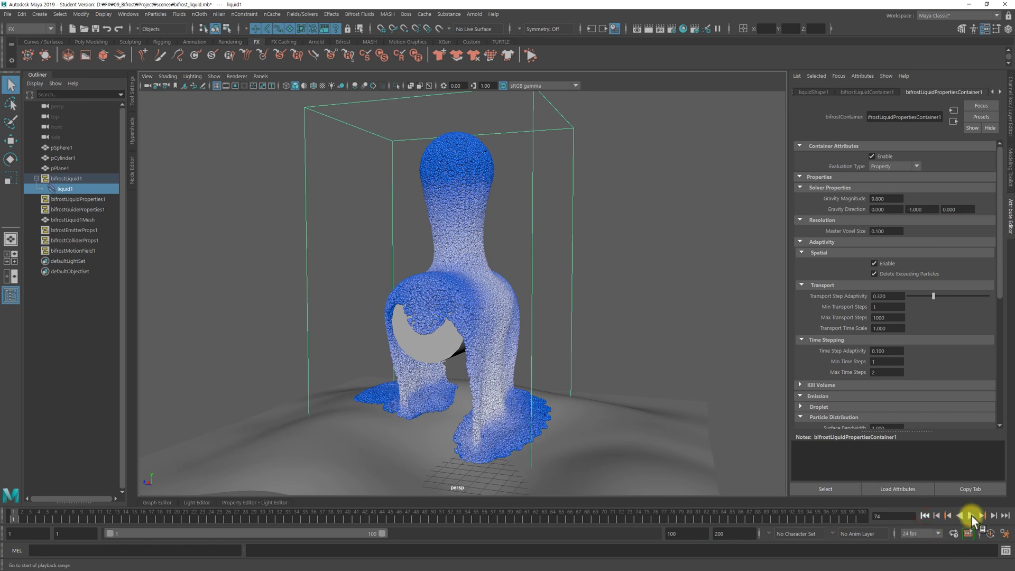
{"action": "left_click", "coordinate": [972, 516]}
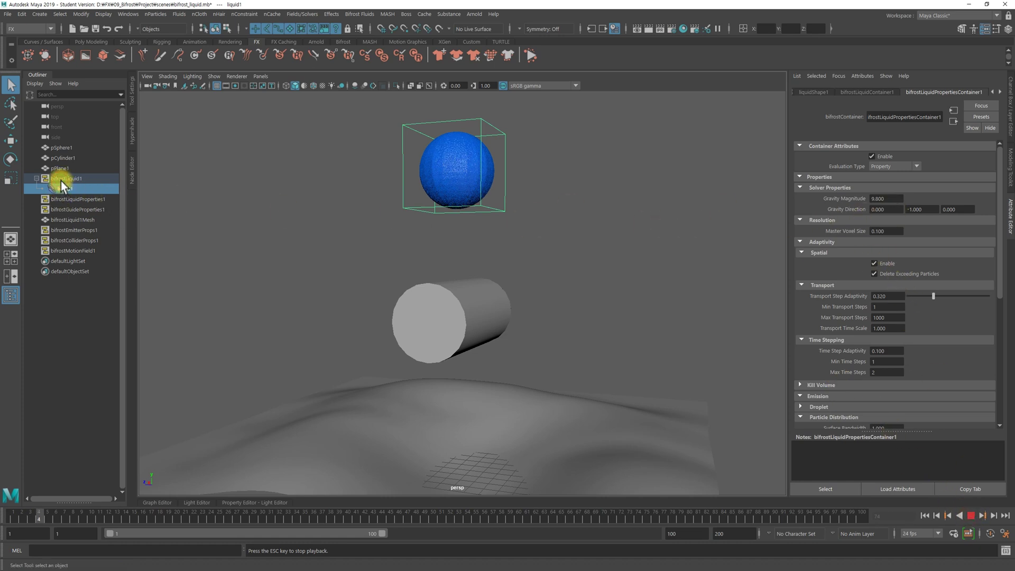
{"action": "key", "text": "Up"}
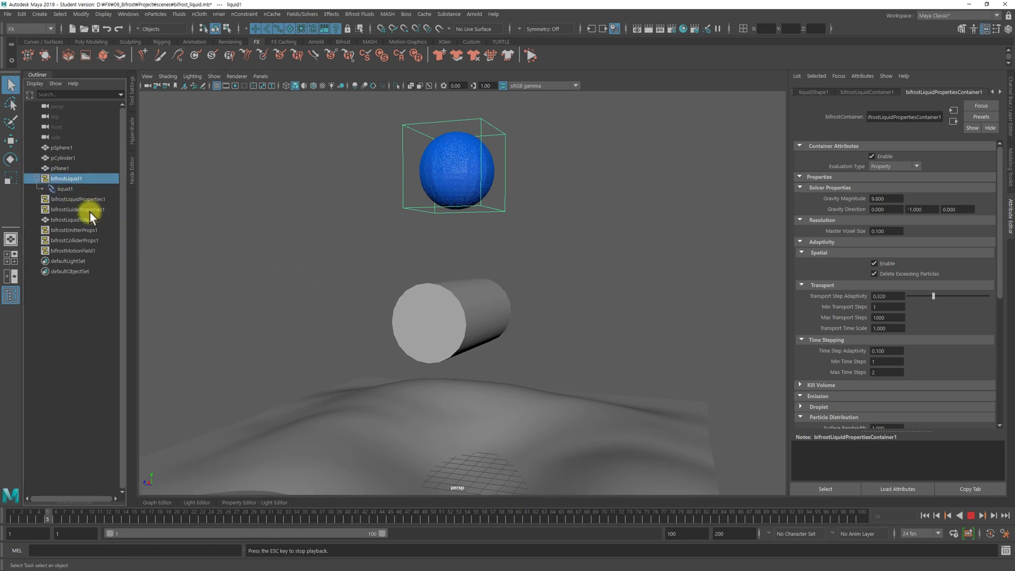
{"action": "key", "text": "Escape"}
Change the particle display type of liquid1 to Point and hide pSphere1
{"action": "left_click", "coordinate": [65, 189]}
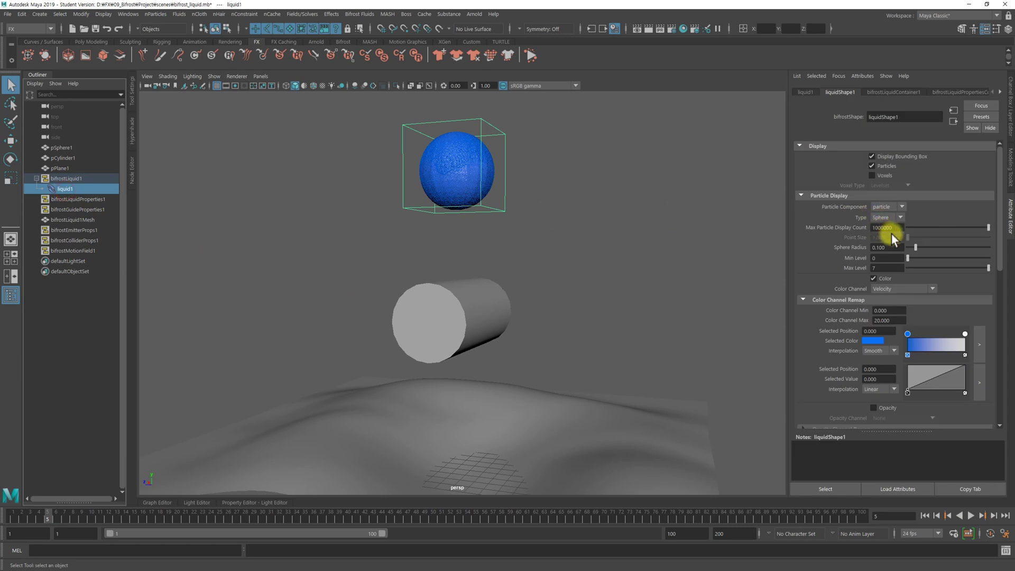
{"action": "left_click", "coordinate": [886, 216]}
{"action": "left_click", "coordinate": [884, 208]}
{"action": "left_click_drag", "start_coordinate": [566, 280], "coordinate": [545, 263], "text": "alt"}
{"action": "left_click", "coordinate": [69, 148]}
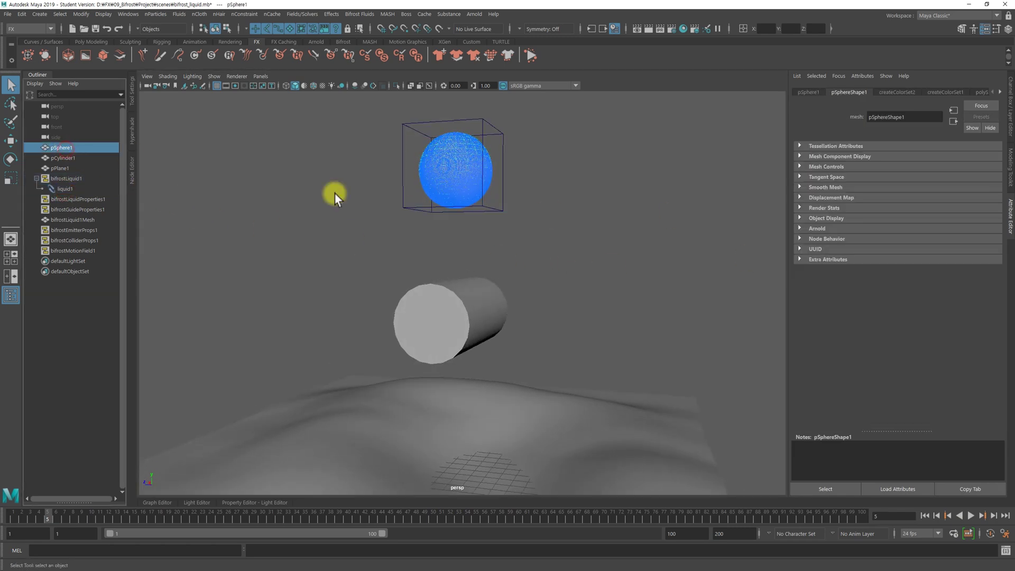
{"action": "key", "text": "ctrl+h"}
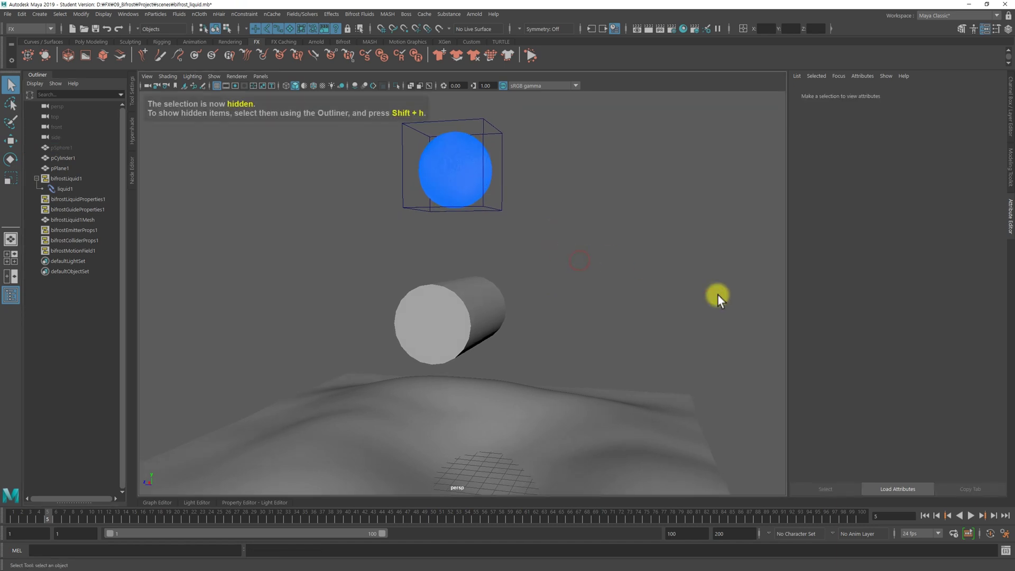
Replay the simulation from the first frame with the emitter sphere hidden, then stop at frame 3
{"action": "left_click", "coordinate": [925, 515]}
{"action": "left_click", "coordinate": [972, 517]}
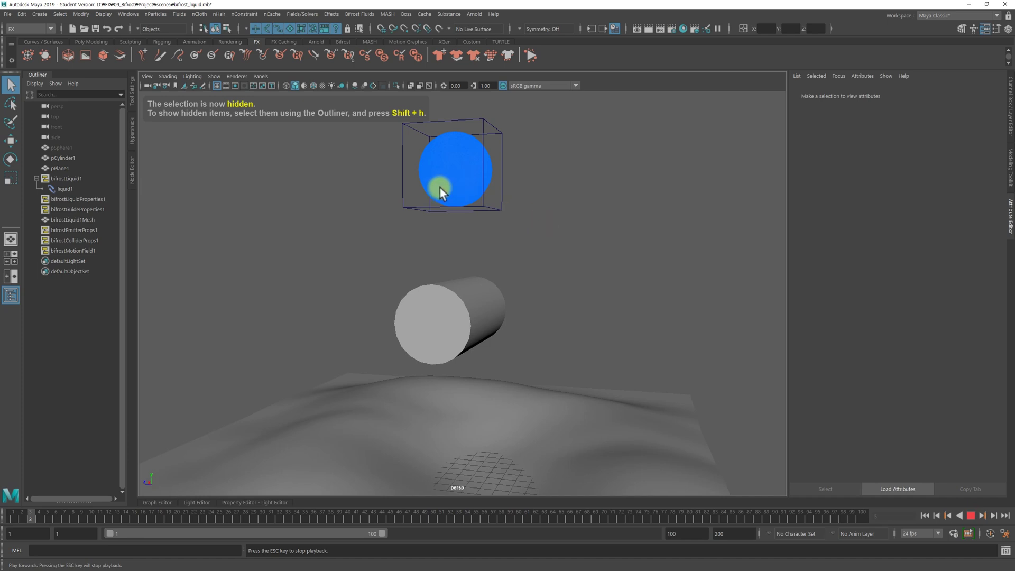
{"action": "key", "text": "Escape"}
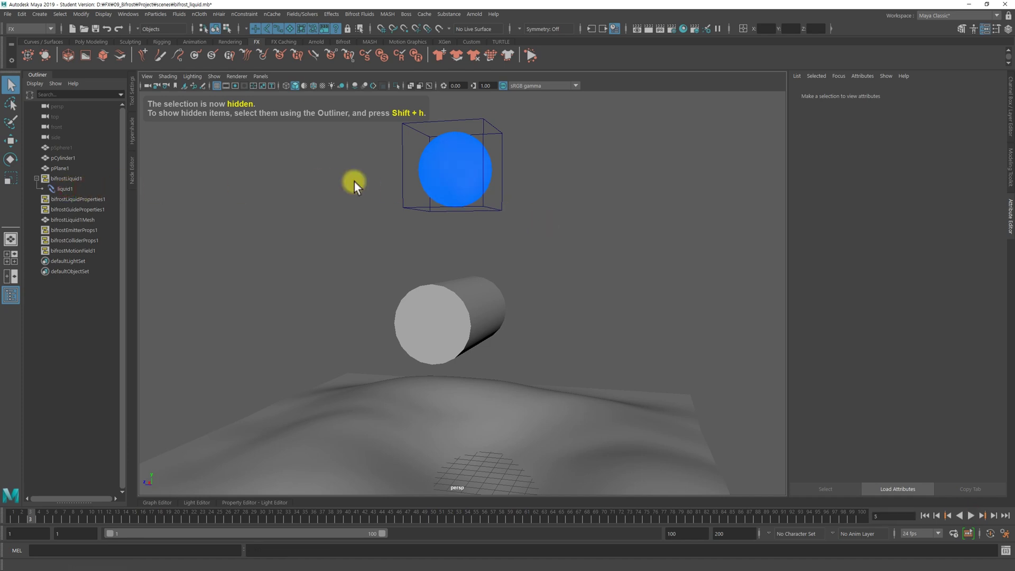
Select liquid1 and review the Compute and Cache to Disk options, including cache directory, format, elements and time range
{"action": "left_click", "coordinate": [354, 182]}
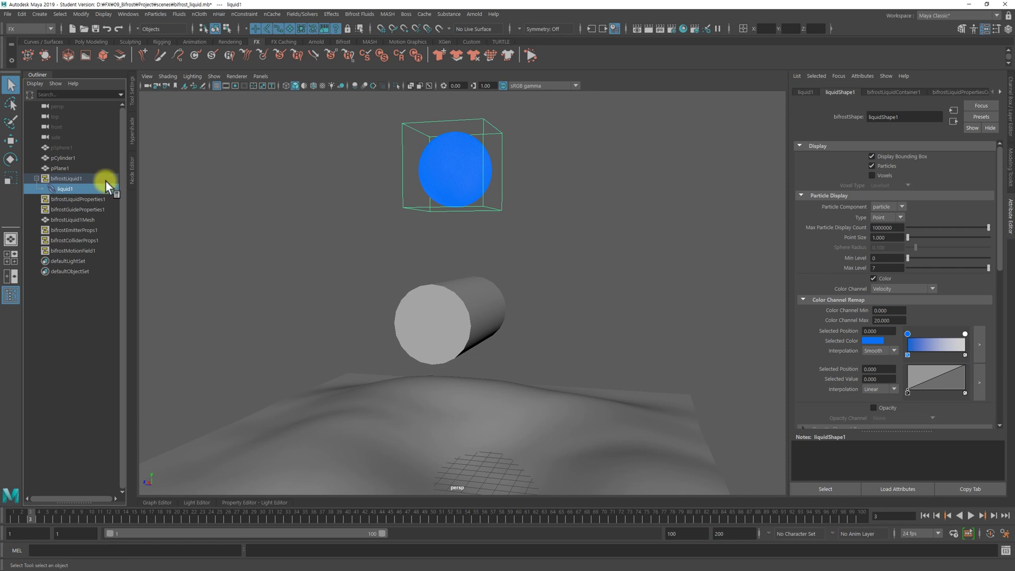
{"action": "left_click_drag", "start_coordinate": [61, 192], "coordinate": [850, 99]}
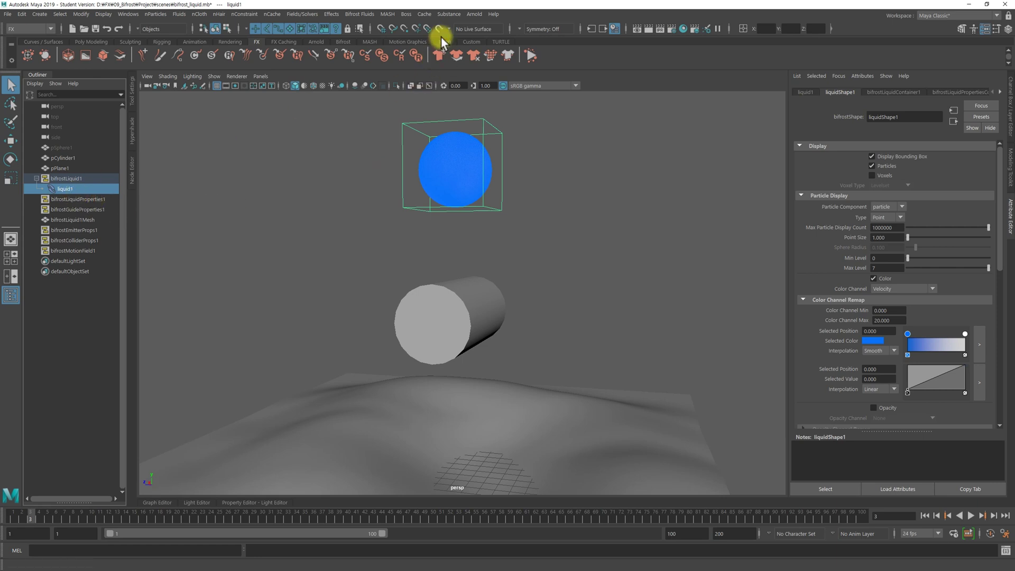
{"action": "left_click", "coordinate": [360, 14]}
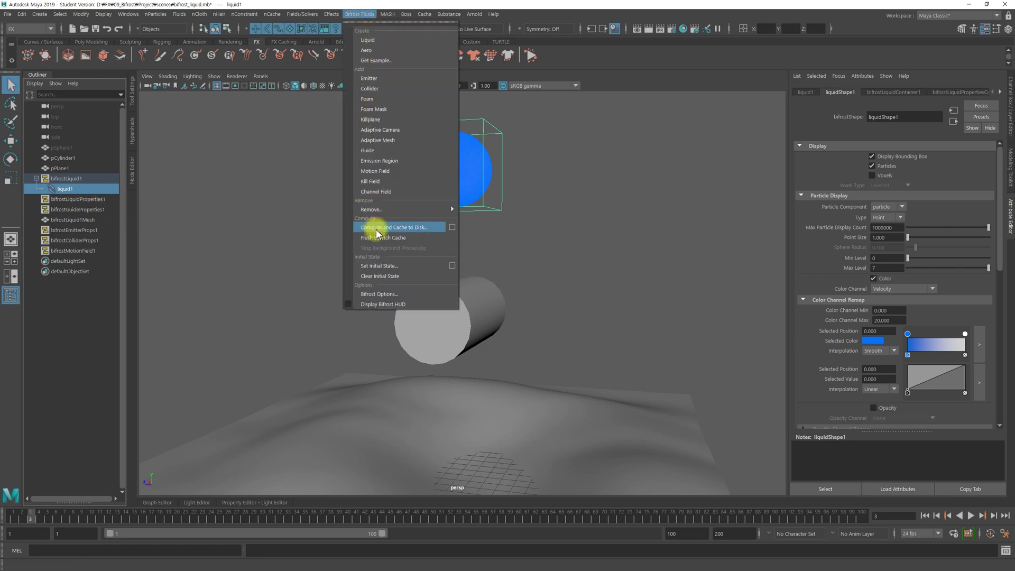
{"action": "left_click", "coordinate": [452, 227]}
{"action": "left_click_drag", "start_coordinate": [496, 211], "coordinate": [540, 170]}
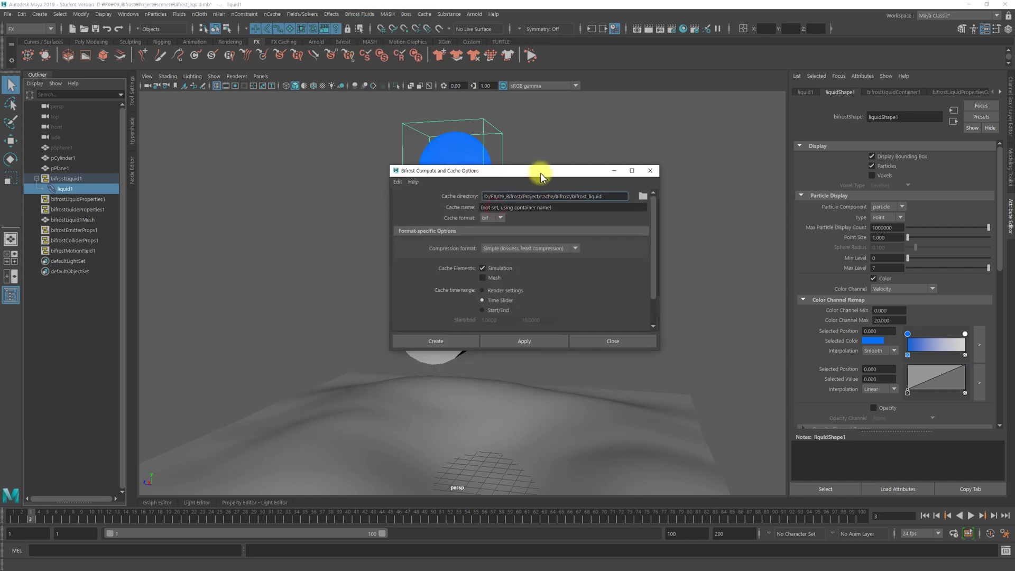
{"action": "scroll", "coordinate": [625, 240], "scroll_direction": "down", "scroll_amount": 2}
{"action": "scroll", "coordinate": [624, 244], "scroll_direction": "up", "scroll_amount": 2}
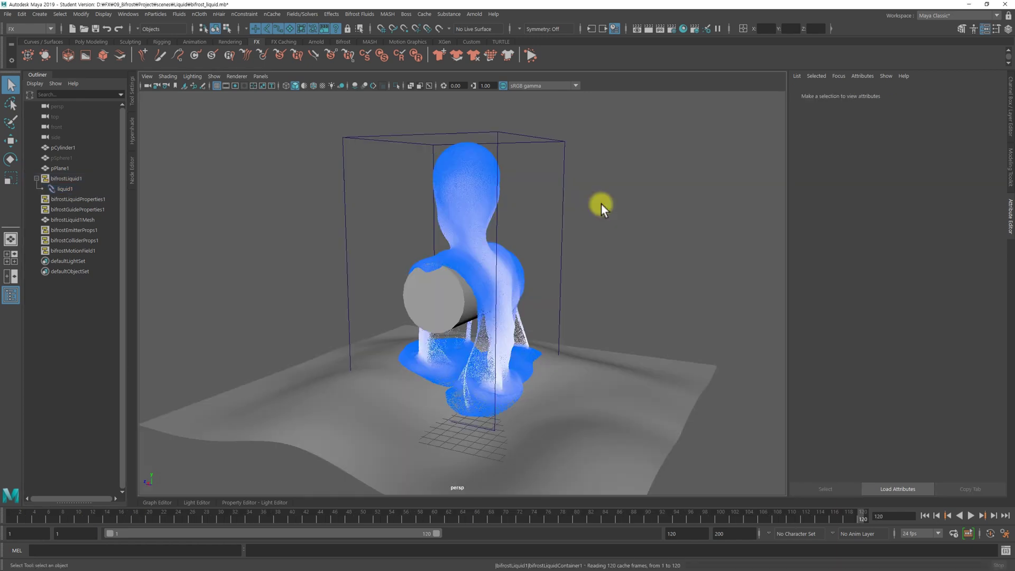
Inspect the cached liquid and check the Viscosity and Liquid Cache settings in bifrostLiquidPropertiesContainer1
{"action": "left_click_drag", "start_coordinate": [540, 224], "coordinate": [609, 221], "text": "alt"}
{"action": "left_click", "coordinate": [553, 217]}
{"action": "left_click_drag", "start_coordinate": [528, 211], "coordinate": [550, 225], "text": "alt"}
{"action": "scroll", "coordinate": [870, 290], "scroll_direction": "down", "scroll_amount": 5}
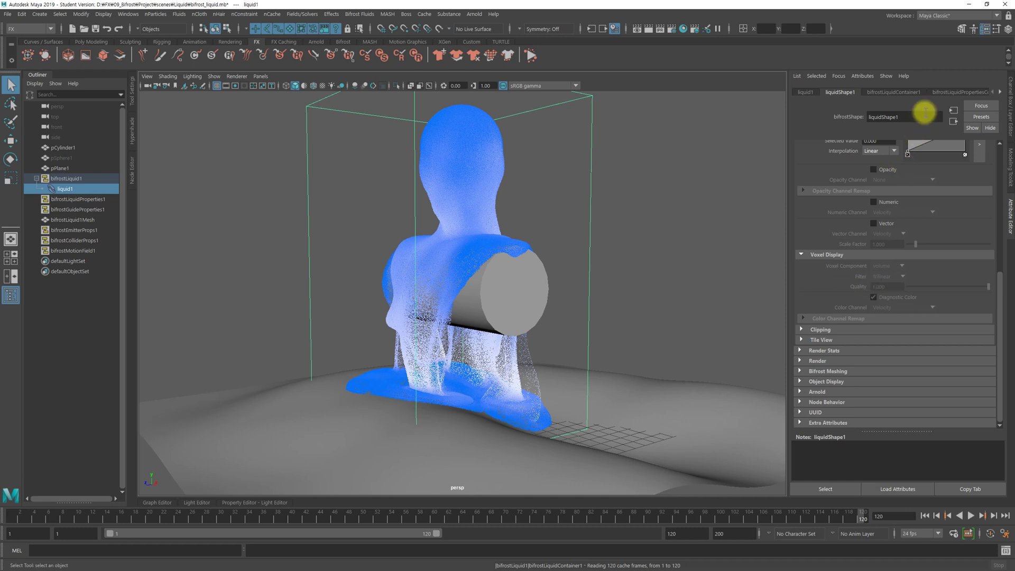
{"action": "left_click", "coordinate": [947, 92]}
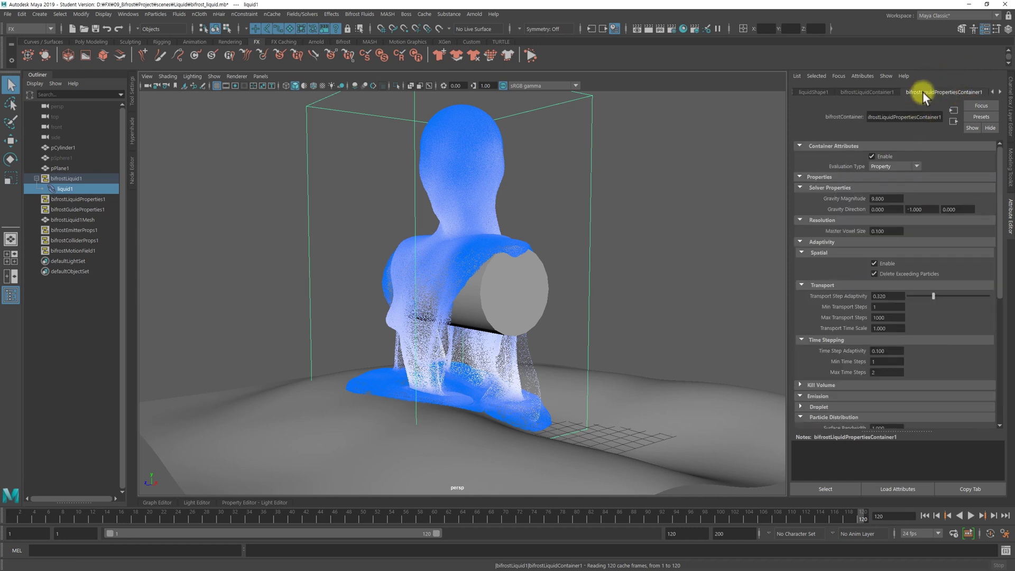
{"action": "scroll", "coordinate": [885, 283], "scroll_direction": "down", "scroll_amount": 5}
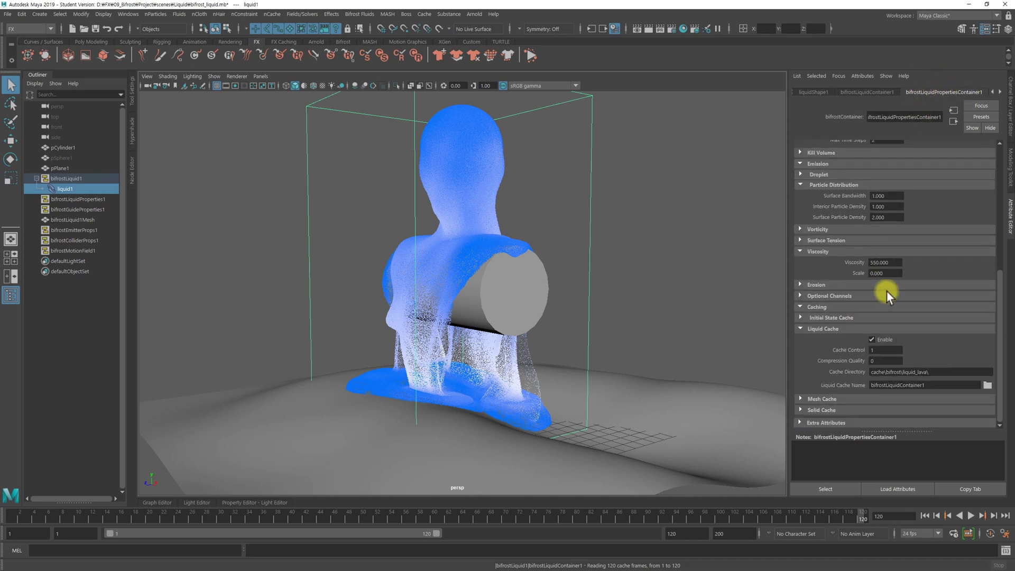
{"action": "scroll", "coordinate": [820, 328], "scroll_direction": "up", "scroll_amount": 2}
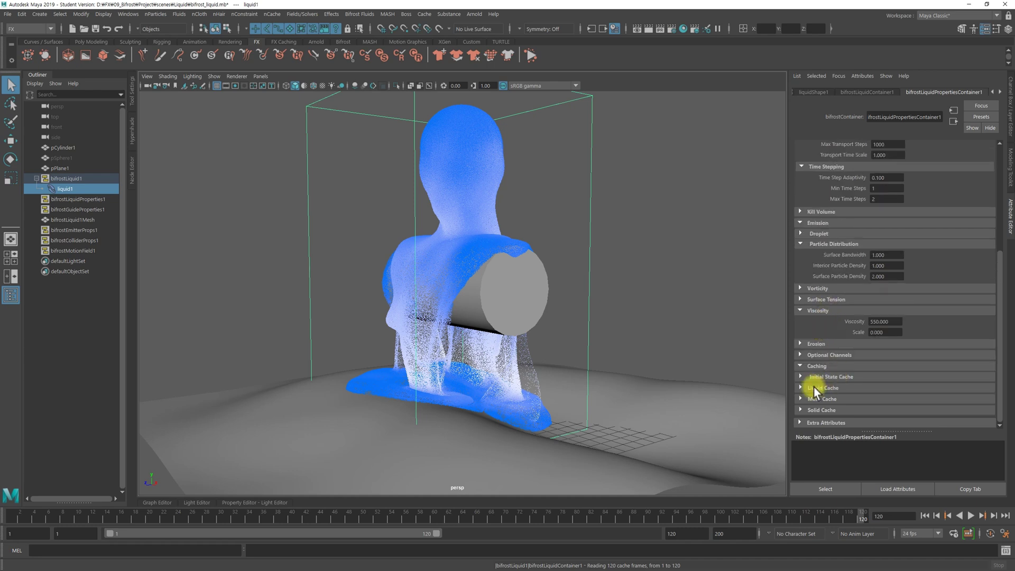
{"action": "scroll", "coordinate": [878, 367], "scroll_direction": "down", "scroll_amount": 2}
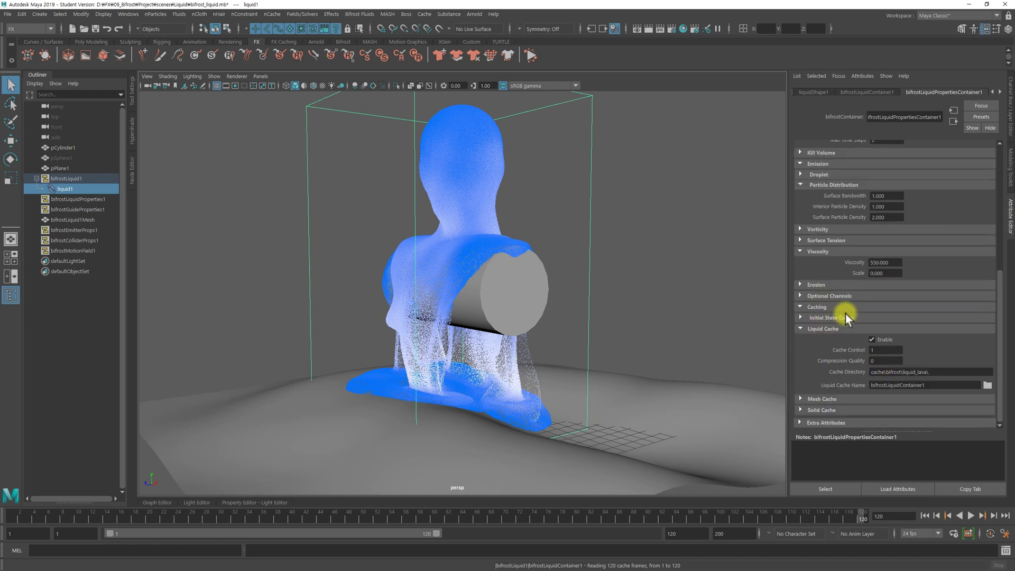
Scrub the cached simulation back to frame 43 and examine how the liquid lands on the cylinder
{"action": "left_click_drag", "start_coordinate": [541, 304], "coordinate": [495, 307], "text": "alt"}
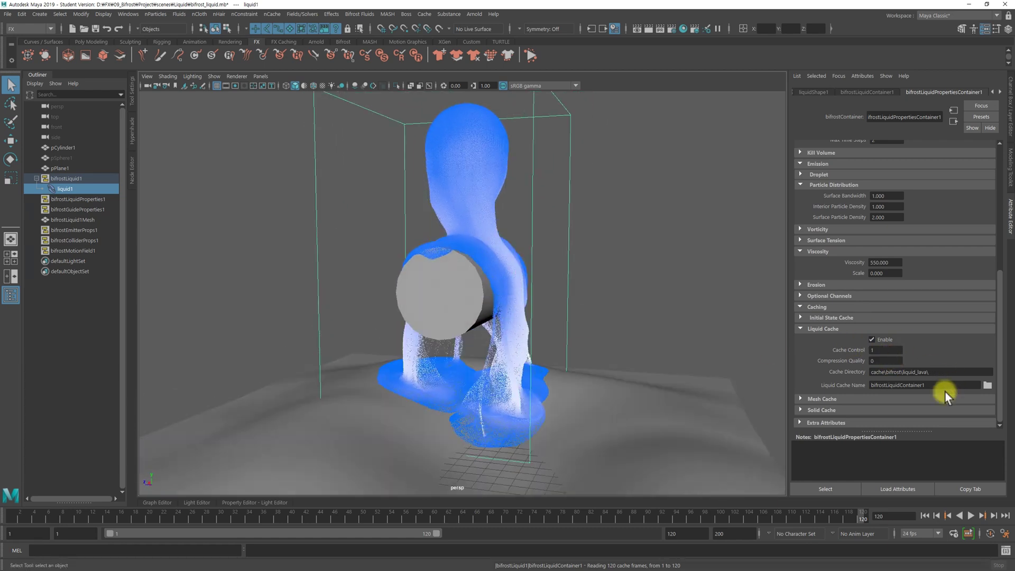
{"action": "left_click_drag", "start_coordinate": [561, 325], "coordinate": [539, 323], "text": "alt"}
{"action": "left_click", "coordinate": [786, 515]}
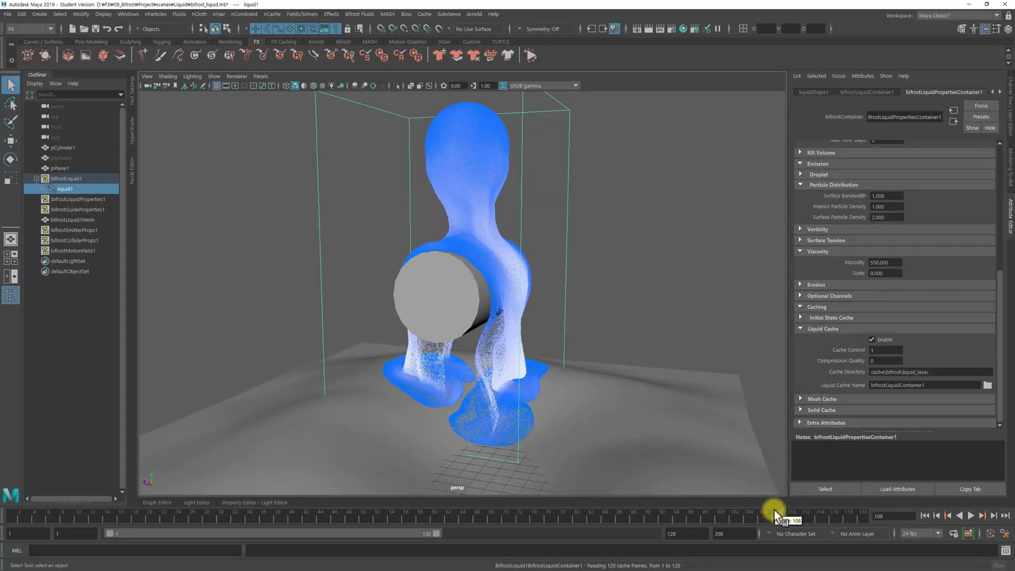
{"action": "left_click", "coordinate": [316, 513]}
{"action": "left_click_drag", "start_coordinate": [397, 378], "coordinate": [554, 288], "text": "alt"}
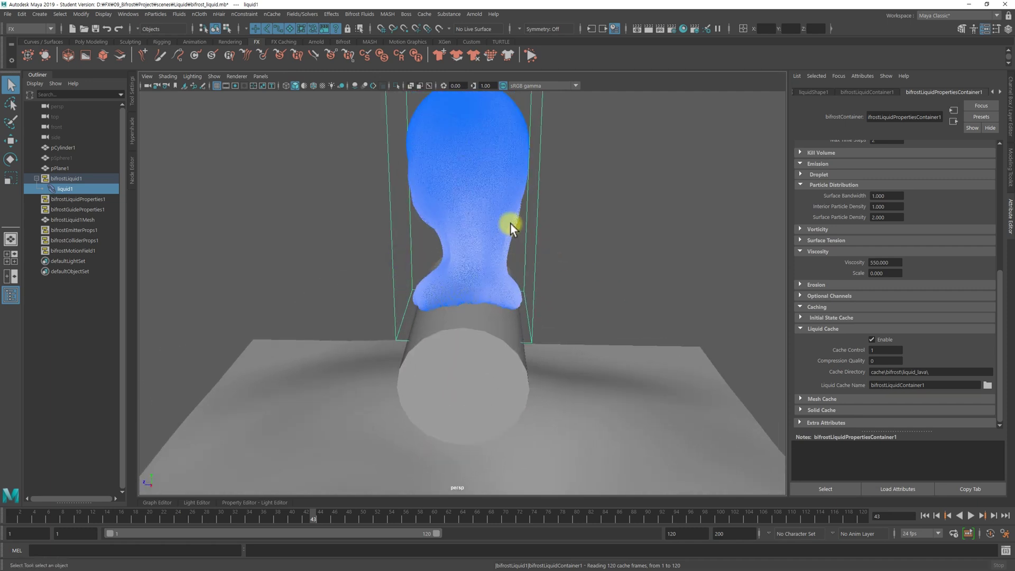
{"action": "left_click_drag", "start_coordinate": [481, 269], "coordinate": [495, 324], "text": "alt"}
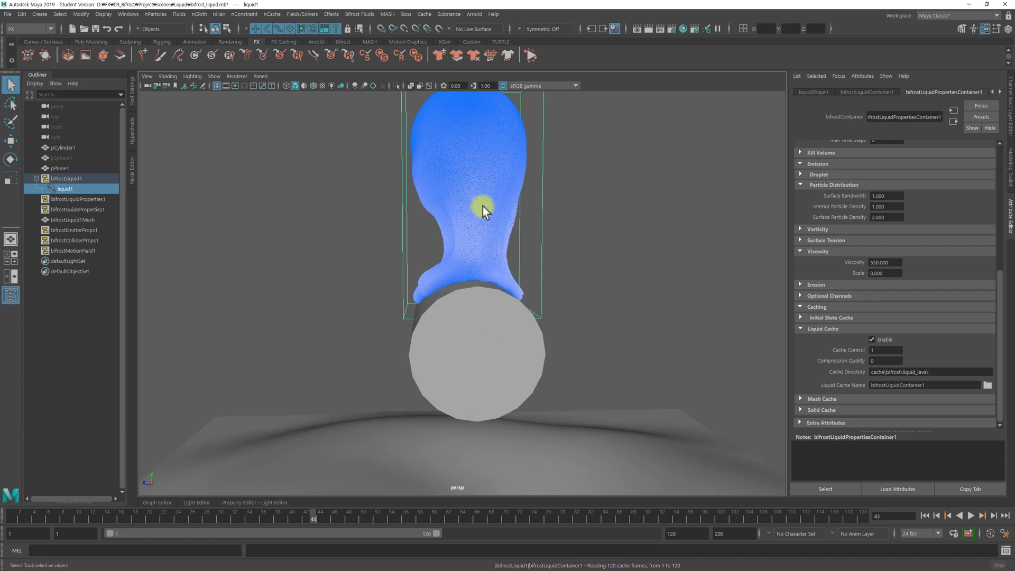
Play and scrub the cached simulation from frame 43 to frame 118, examining the flow over the cylinder onto the plane
{"action": "key", "text": "alt+v"}
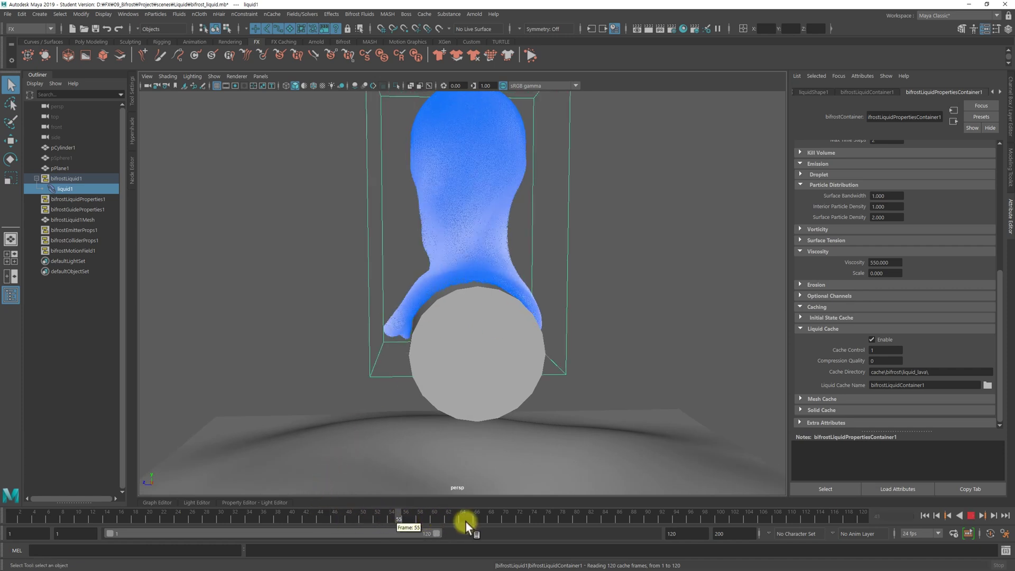
{"action": "key", "text": "alt+v"}
{"action": "left_click_drag", "start_coordinate": [504, 494], "coordinate": [505, 365], "text": "alt"}
{"action": "left_click_drag", "start_coordinate": [534, 515], "coordinate": [613, 515]}
{"action": "left_click_drag", "start_coordinate": [518, 299], "coordinate": [624, 444], "text": "alt"}
{"action": "left_click_drag", "start_coordinate": [632, 520], "coordinate": [669, 517]}
{"action": "left_click_drag", "start_coordinate": [524, 379], "coordinate": [511, 239], "text": "alt"}
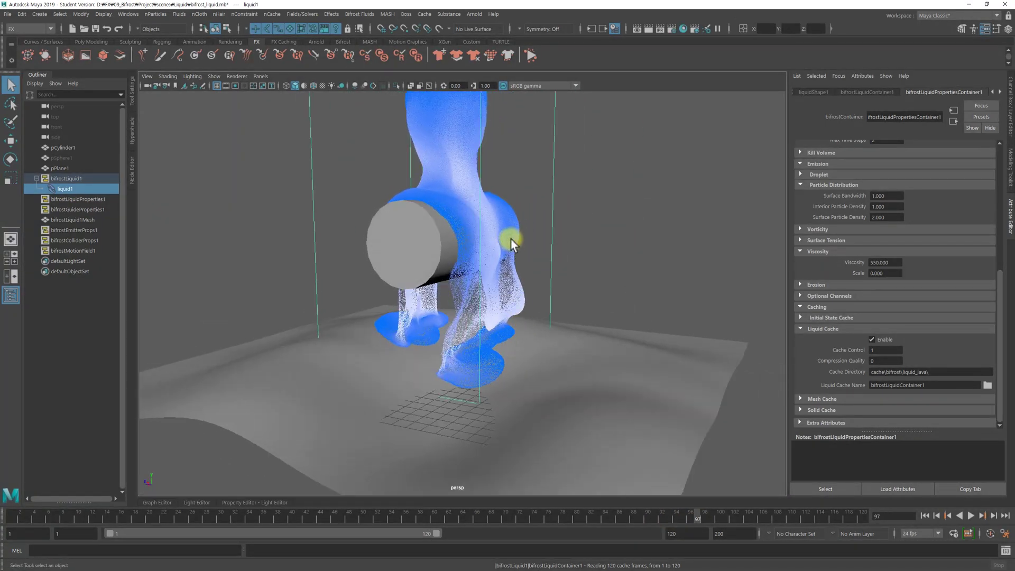
{"action": "left_click_drag", "start_coordinate": [534, 301], "coordinate": [514, 311], "text": "alt"}
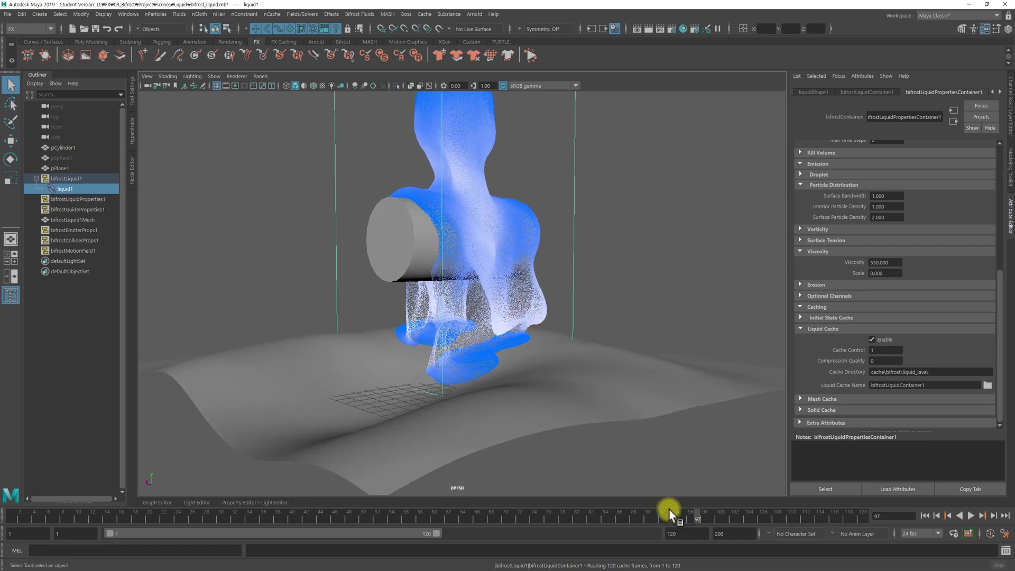
{"action": "left_click_drag", "start_coordinate": [727, 516], "coordinate": [827, 518]}
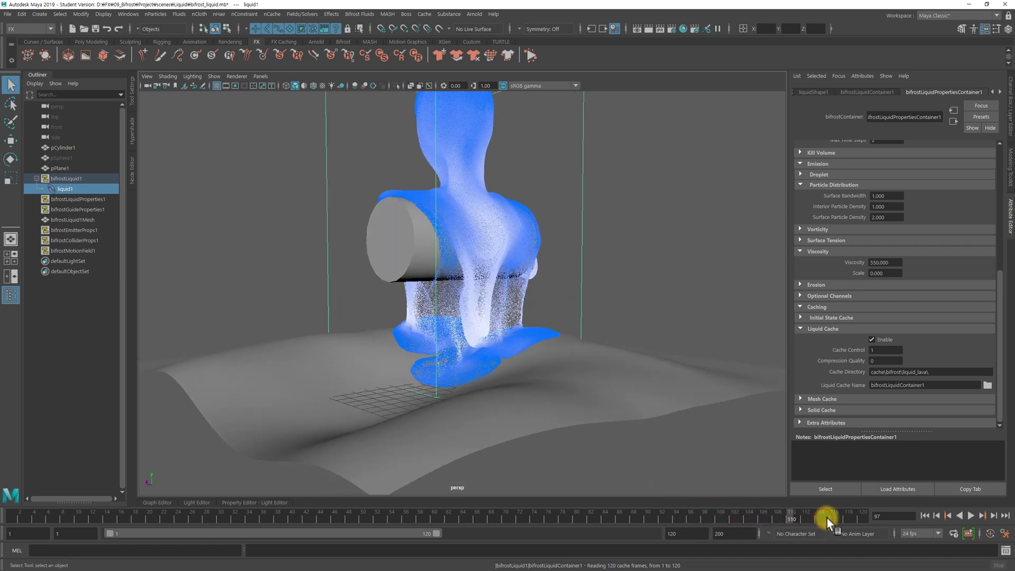
{"action": "left_click_drag", "start_coordinate": [488, 360], "coordinate": [549, 254], "text": "alt"}
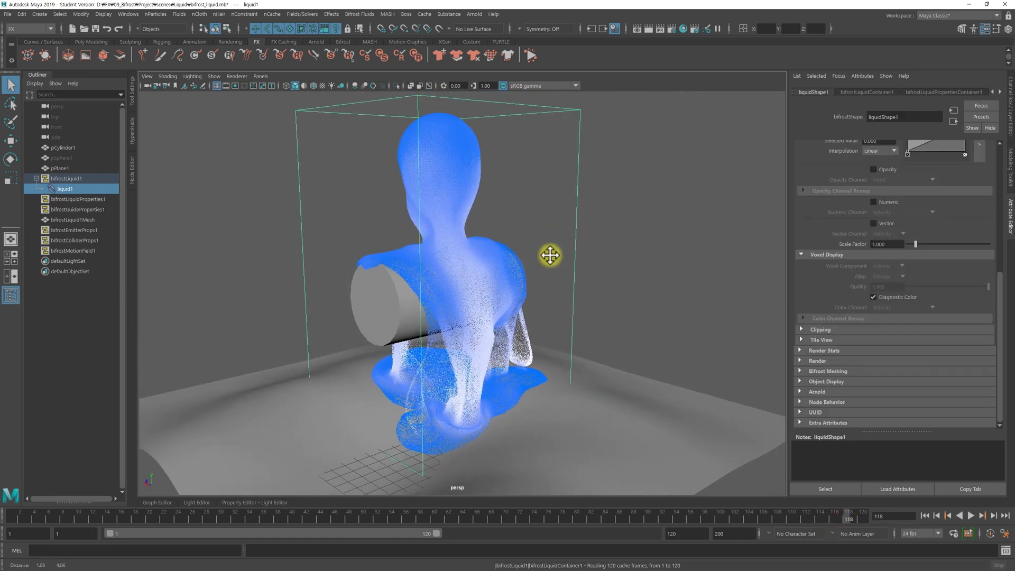
Enable Bifrost Meshing in the liquidShape1 attributes of liquid1
{"action": "left_click", "coordinate": [61, 199]}
{"action": "left_click", "coordinate": [90, 191]}
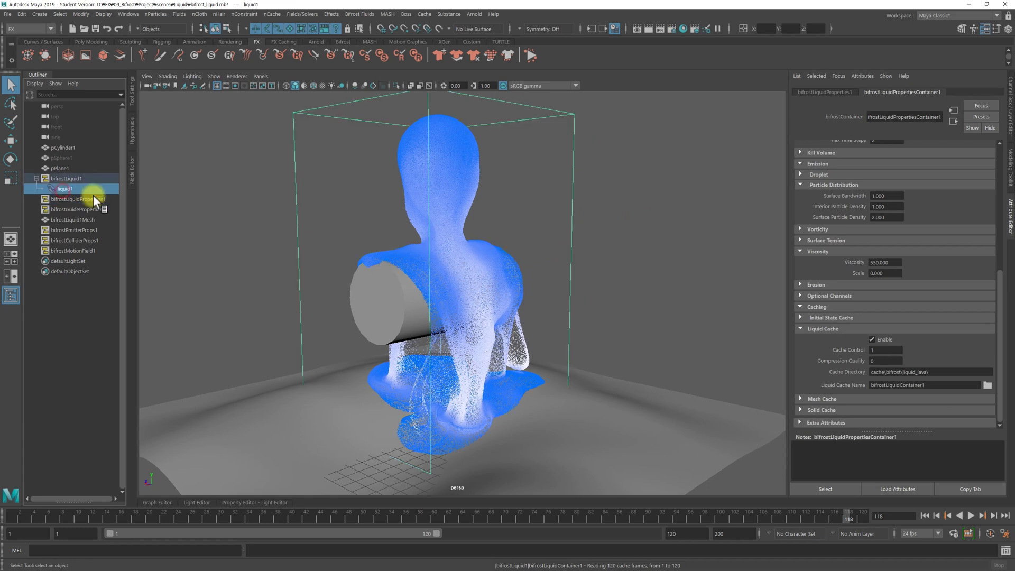
{"action": "left_click_drag", "start_coordinate": [617, 290], "coordinate": [630, 263], "text": "alt"}
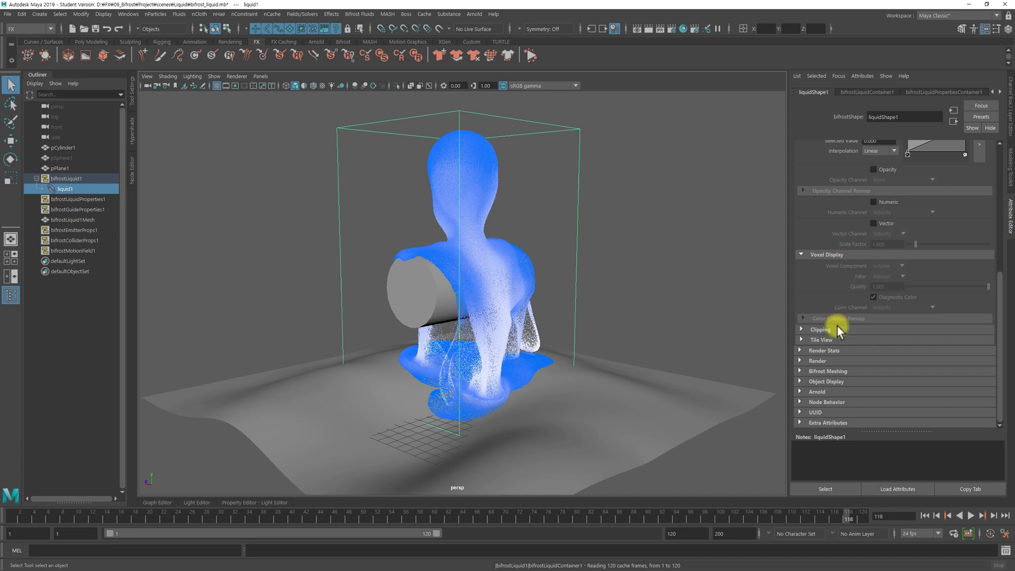
{"action": "left_click", "coordinate": [815, 371]}
{"action": "scroll", "coordinate": [853, 356], "scroll_direction": "down", "scroll_amount": 5}
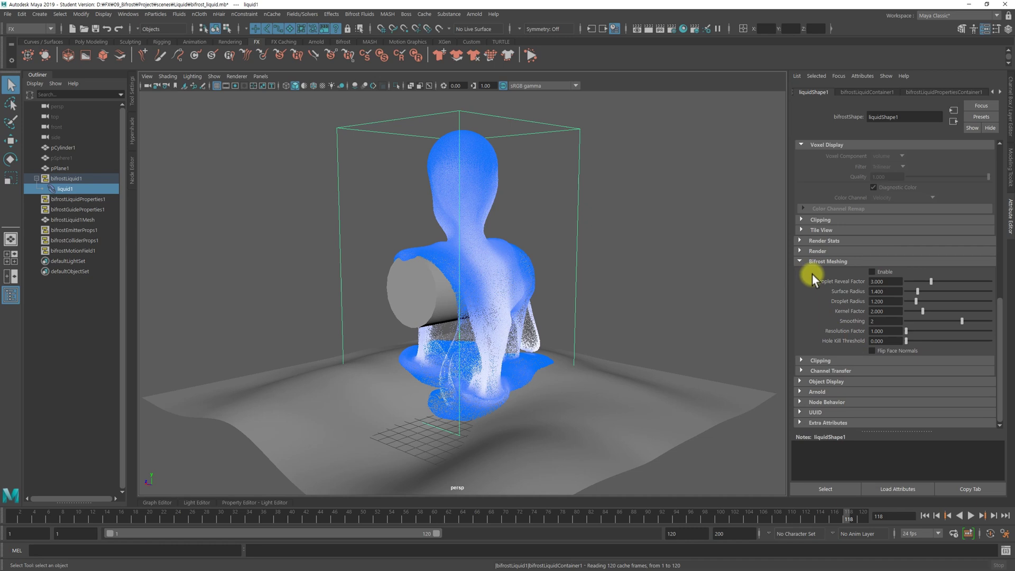
{"action": "left_click", "coordinate": [881, 272]}
Turn off the Particles display of liquidShape1 and deselect the liquid so only its mesh is shown
{"action": "left_click_drag", "start_coordinate": [598, 289], "coordinate": [648, 305], "text": "alt"}
{"action": "scroll", "coordinate": [955, 271], "scroll_direction": "up", "scroll_amount": 10}
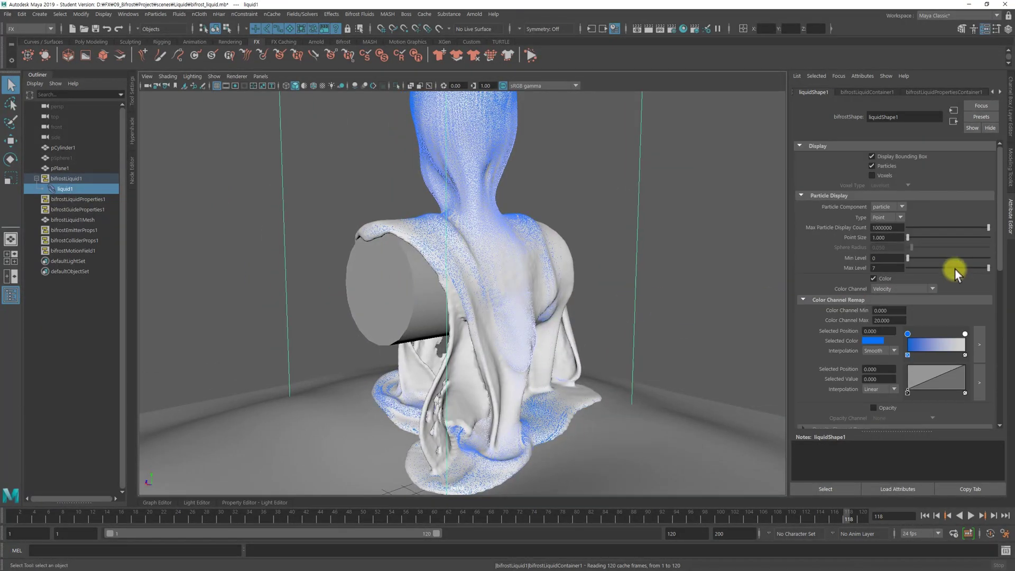
{"action": "left_click", "coordinate": [893, 168]}
{"action": "left_click", "coordinate": [704, 233]}
Go to frame 108 and examine the meshed liquid around the cylinder from several angles
{"action": "left_click_drag", "start_coordinate": [612, 272], "coordinate": [412, 284], "text": "alt"}
{"action": "left_click_drag", "start_coordinate": [545, 285], "coordinate": [522, 279], "text": "alt"}
{"action": "left_click_drag", "start_coordinate": [449, 374], "coordinate": [628, 311], "text": "alt"}
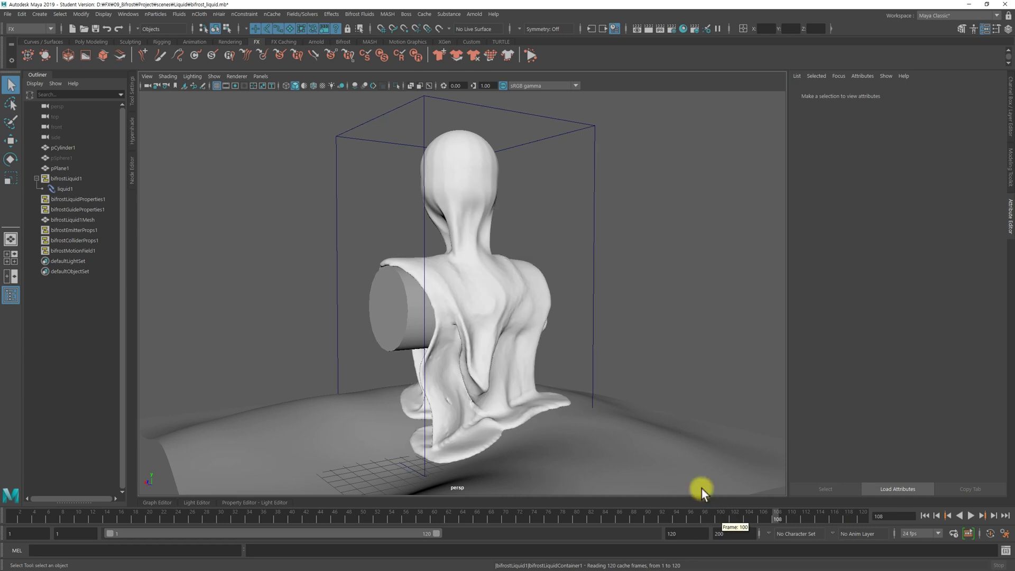
{"action": "left_click_drag", "start_coordinate": [645, 333], "coordinate": [623, 325], "text": "alt"}
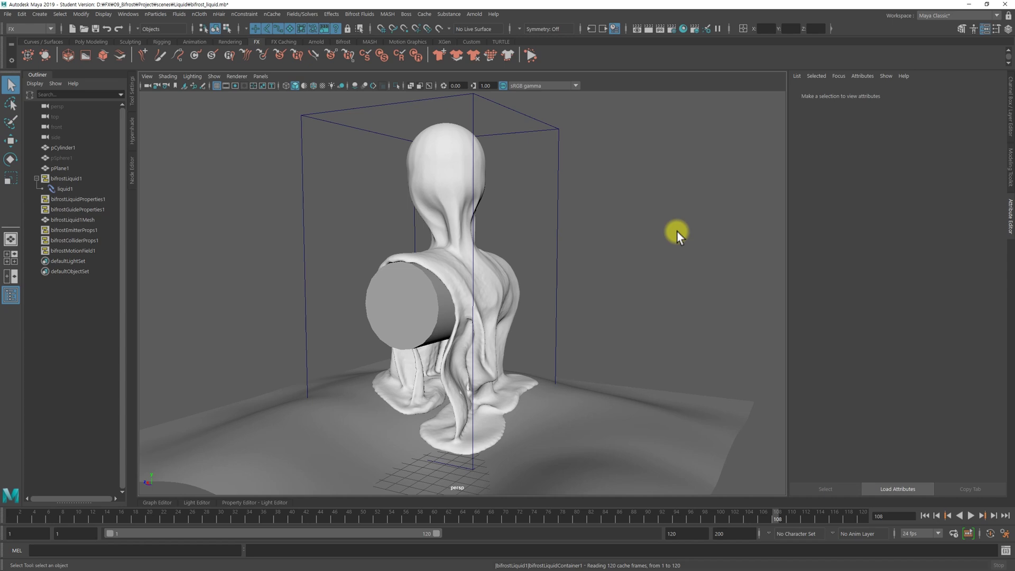
{"action": "left_click_drag", "start_coordinate": [605, 259], "coordinate": [576, 265], "text": "alt"}
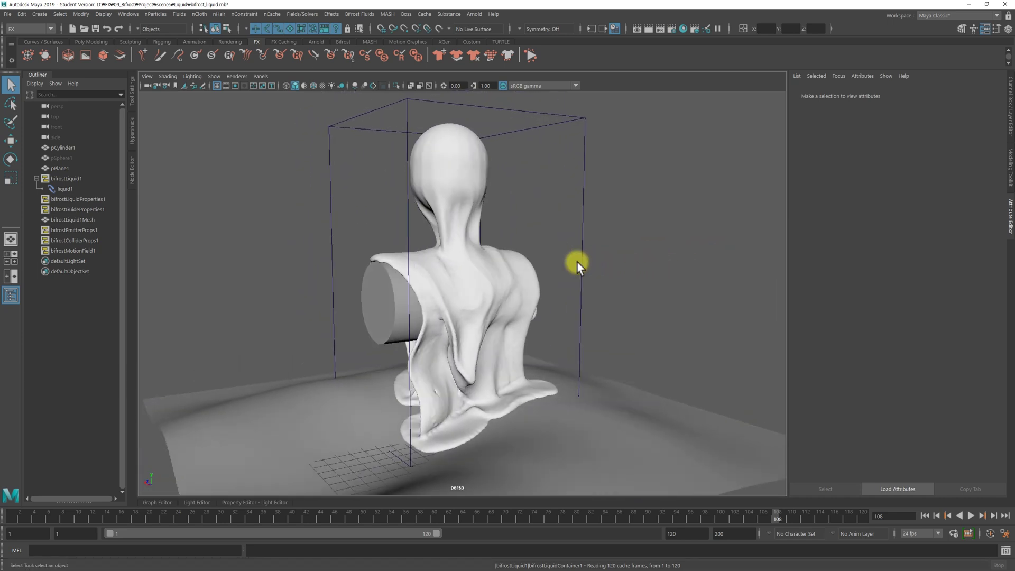
{"action": "left_click_drag", "start_coordinate": [654, 268], "coordinate": [682, 266], "text": "alt"}
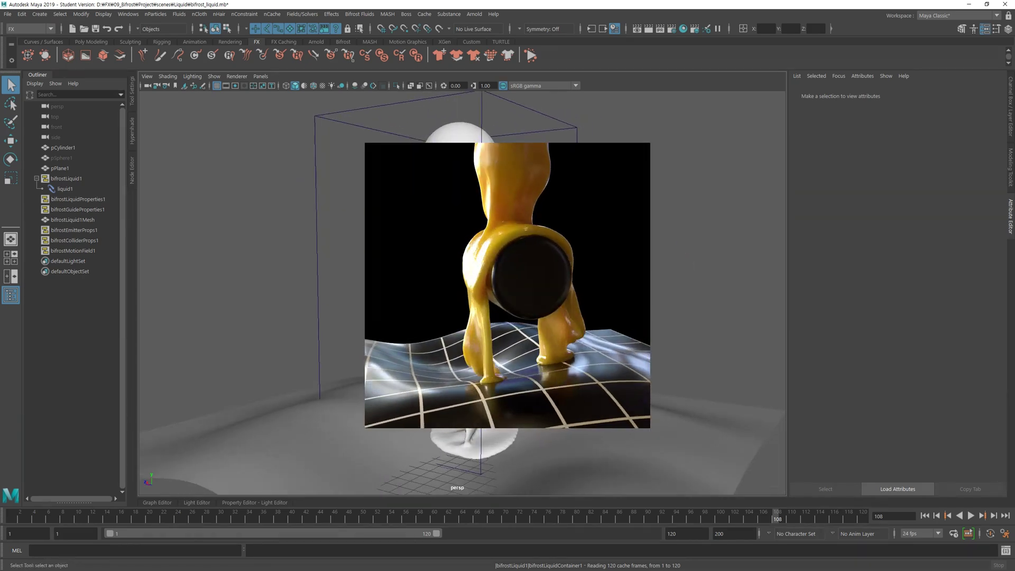